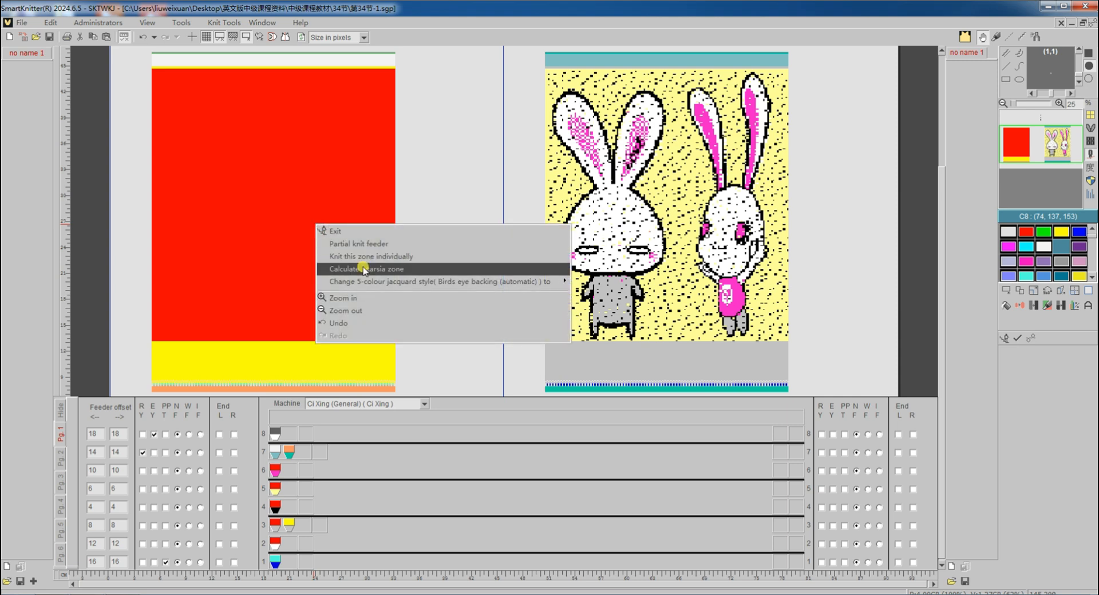
Check the five-colour jacquard style of the red body zone, translate the rabbit design and view the compiled chart.
{"action": "mouse_move", "coordinate": [369, 282]}
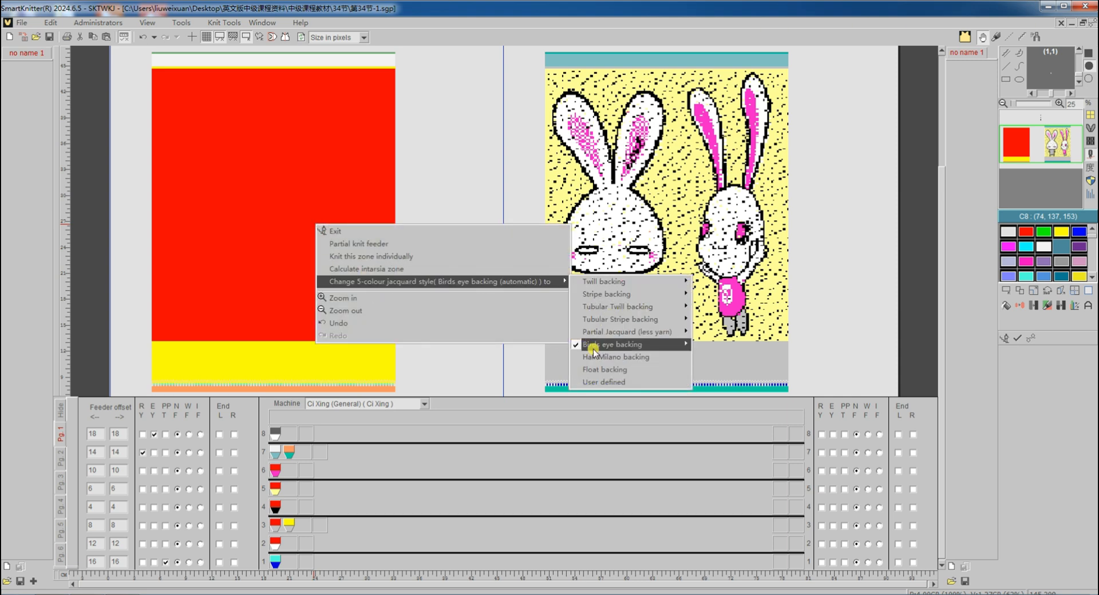
{"action": "mouse_move", "coordinate": [589, 345]}
{"action": "left_click", "coordinate": [1033, 337]}
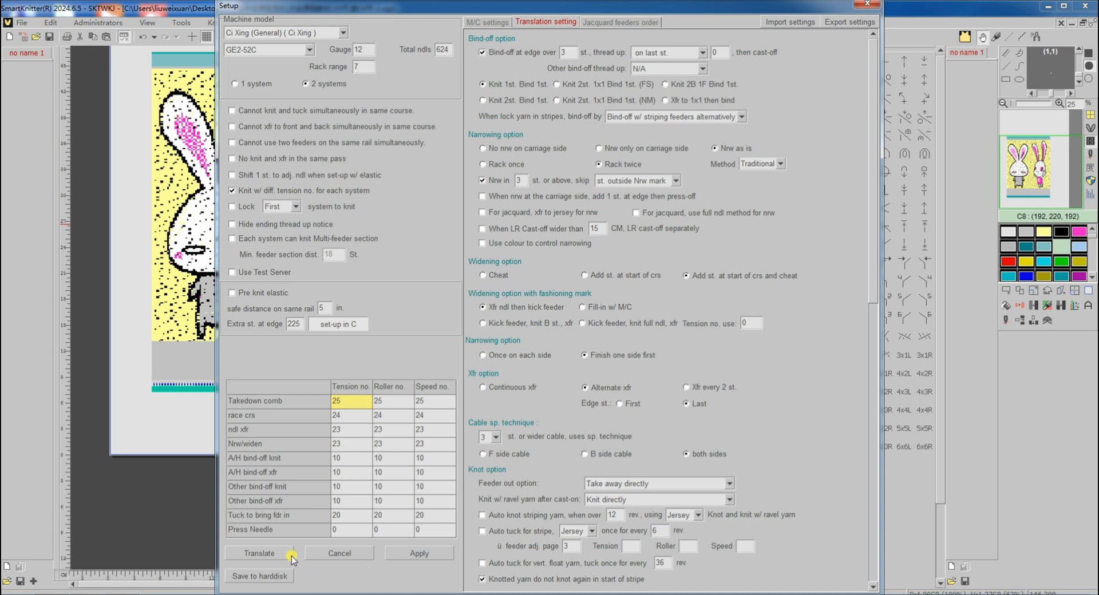
{"action": "left_click", "coordinate": [285, 554]}
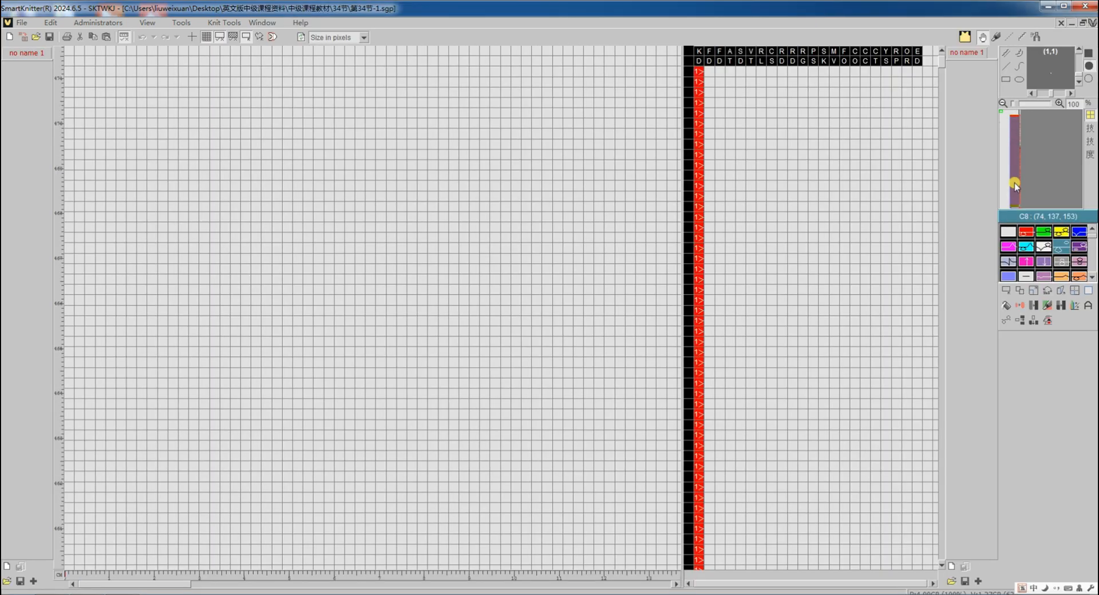
{"action": "left_click", "coordinate": [1015, 185]}
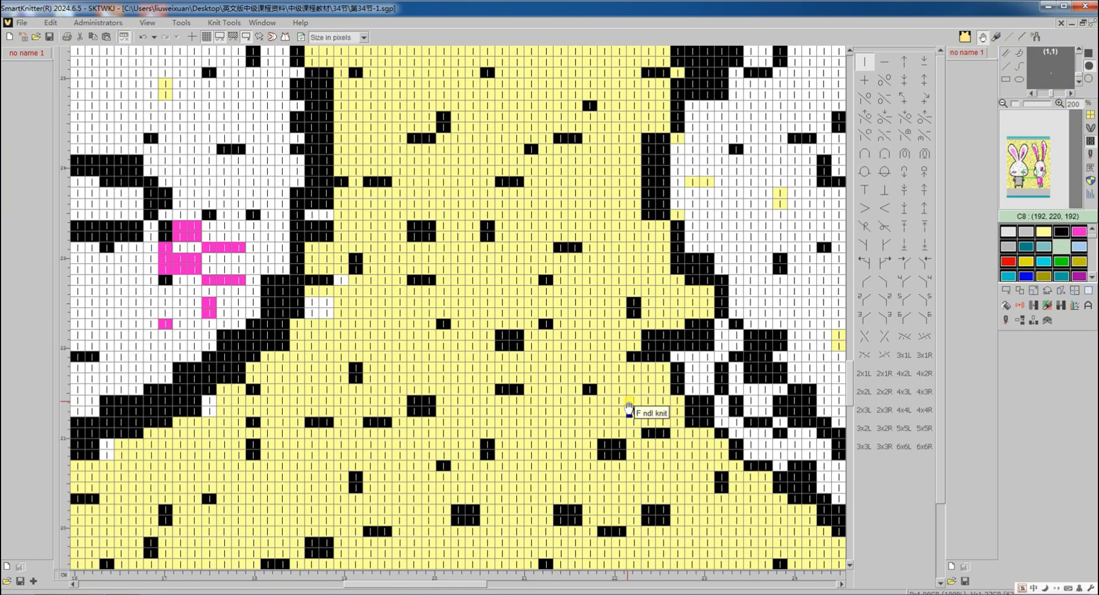
Reassign the yellow, pink and white jacquard yarns of the red body zone to feeder 3.
{"action": "scroll", "coordinate": [628, 408], "scroll_direction": "down", "scroll_amount": 6}
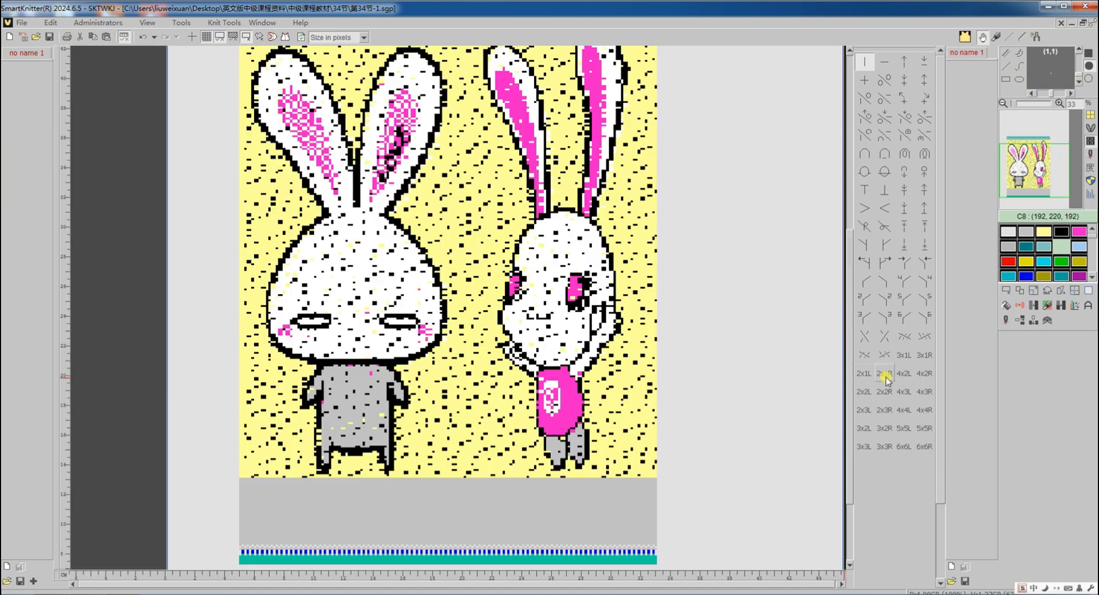
{"action": "left_click", "coordinate": [1005, 321]}
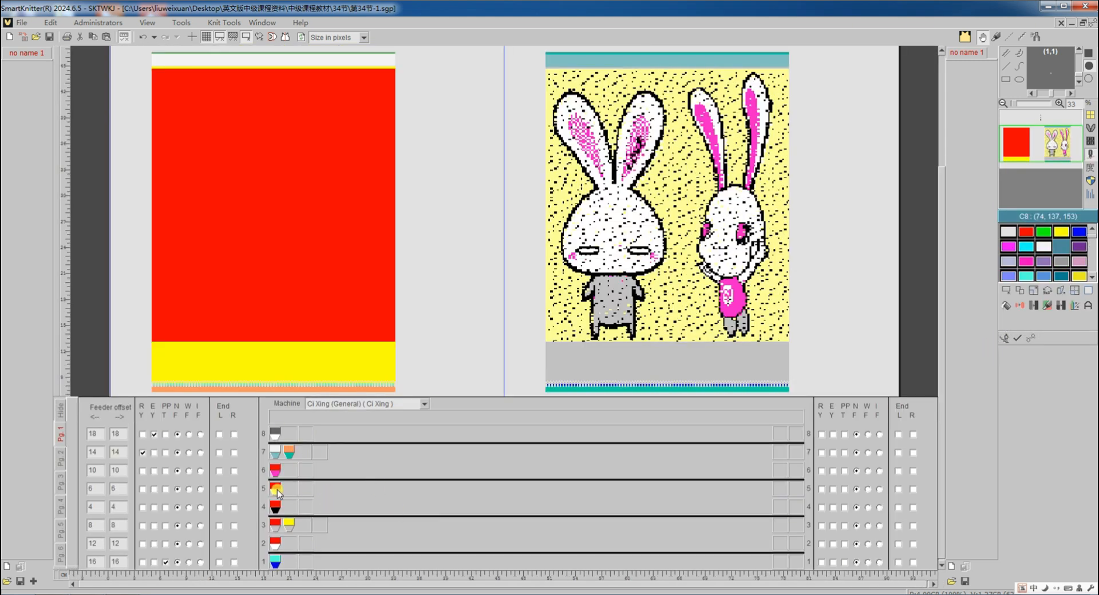
{"action": "left_click_drag", "start_coordinate": [277, 493], "coordinate": [301, 522]}
{"action": "left_click_drag", "start_coordinate": [275, 474], "coordinate": [332, 528]}
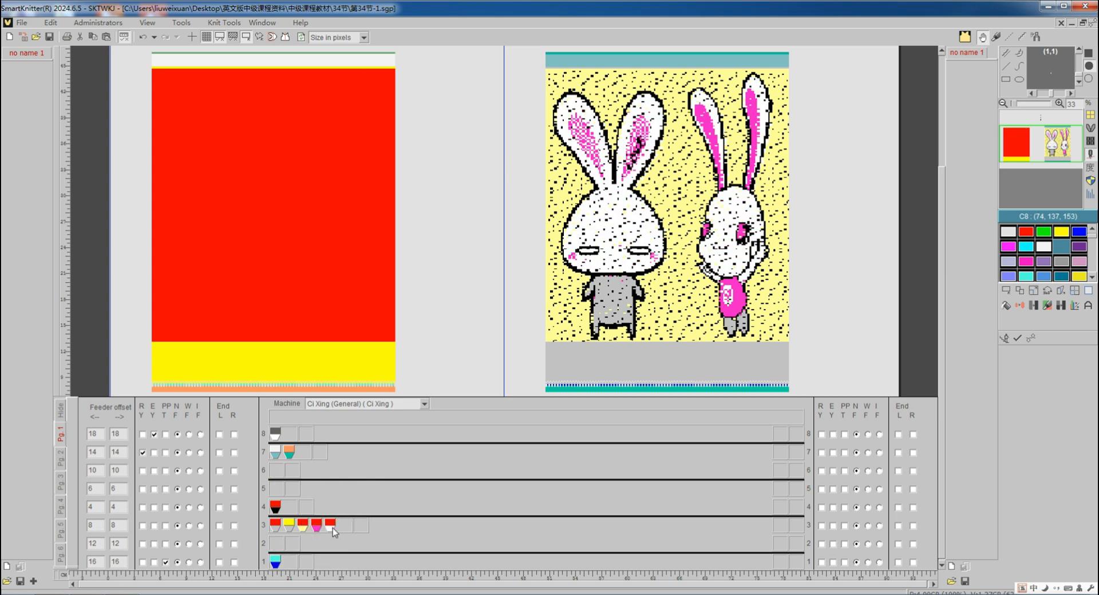
Translate the rabbit design with its changed feeders and examine the feeder column in the compiled chart.
{"action": "left_click", "coordinate": [1032, 343]}
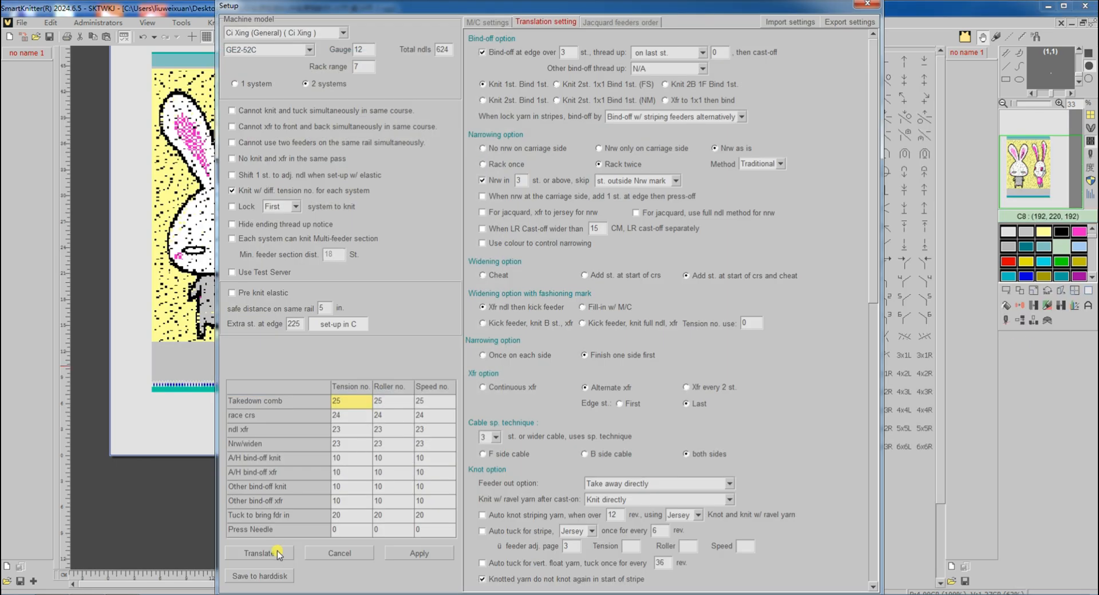
{"action": "left_click", "coordinate": [277, 553]}
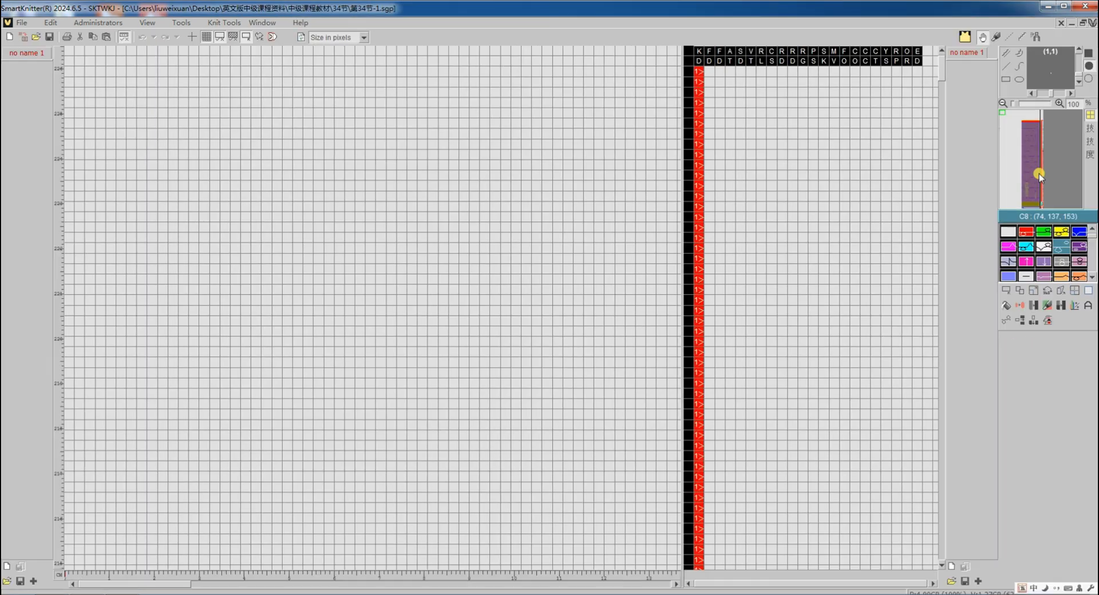
{"action": "left_click", "coordinate": [1039, 175]}
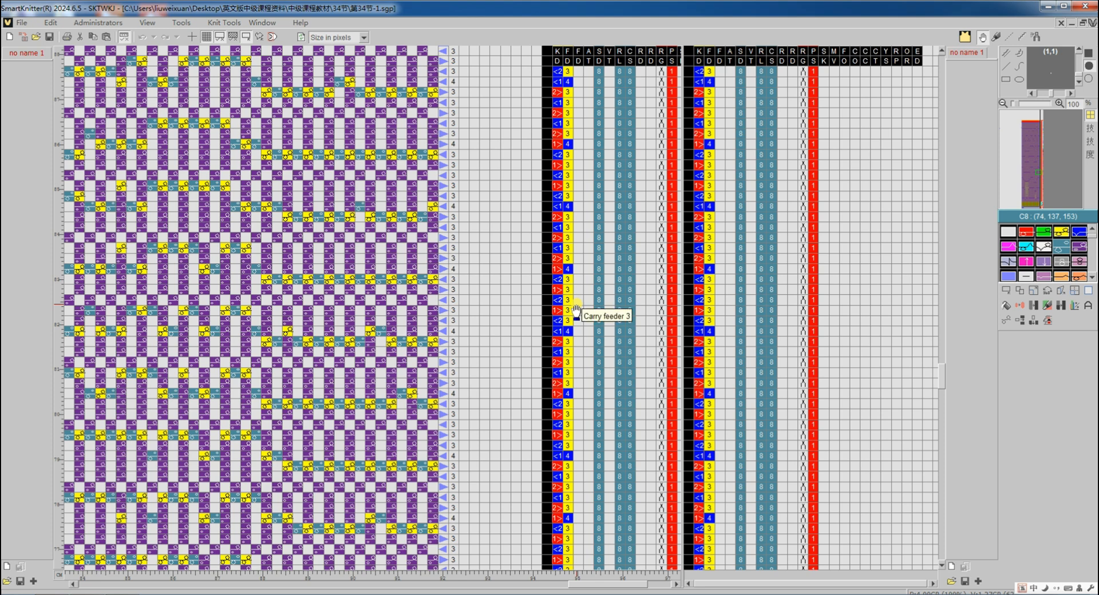
{"action": "key", "text": "ctrl+Tab"}
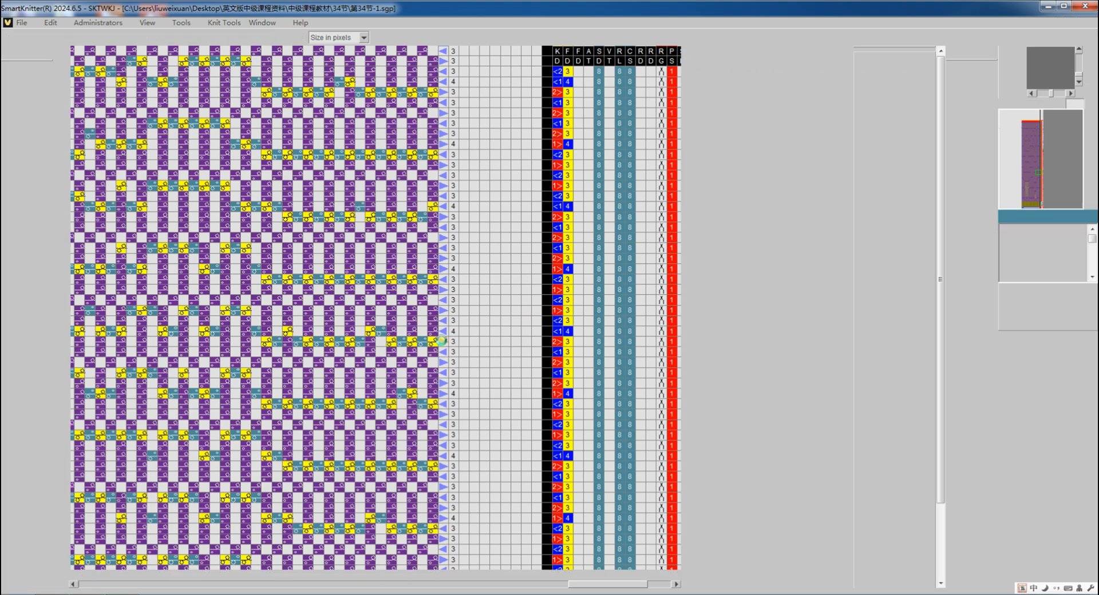
Set an editing window around the whole two-rabbit jacquard area, leaving out the plain bands above and below.
{"action": "scroll", "coordinate": [441, 348], "scroll_direction": "down", "scroll_amount": 5}
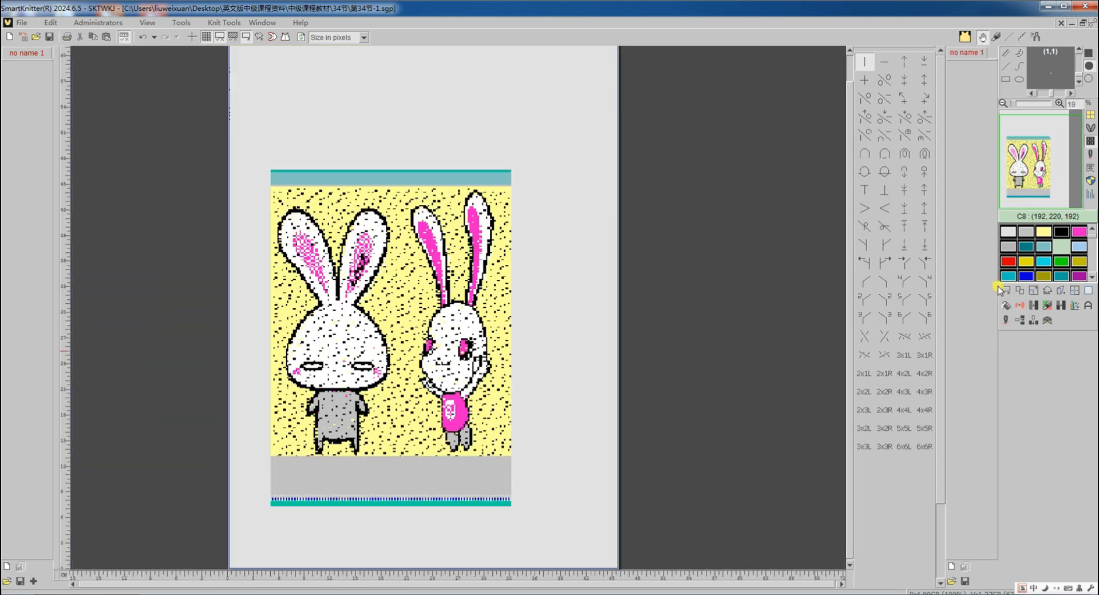
{"action": "left_click", "coordinate": [1004, 290]}
{"action": "left_click_drag", "start_coordinate": [263, 463], "coordinate": [516, 183]}
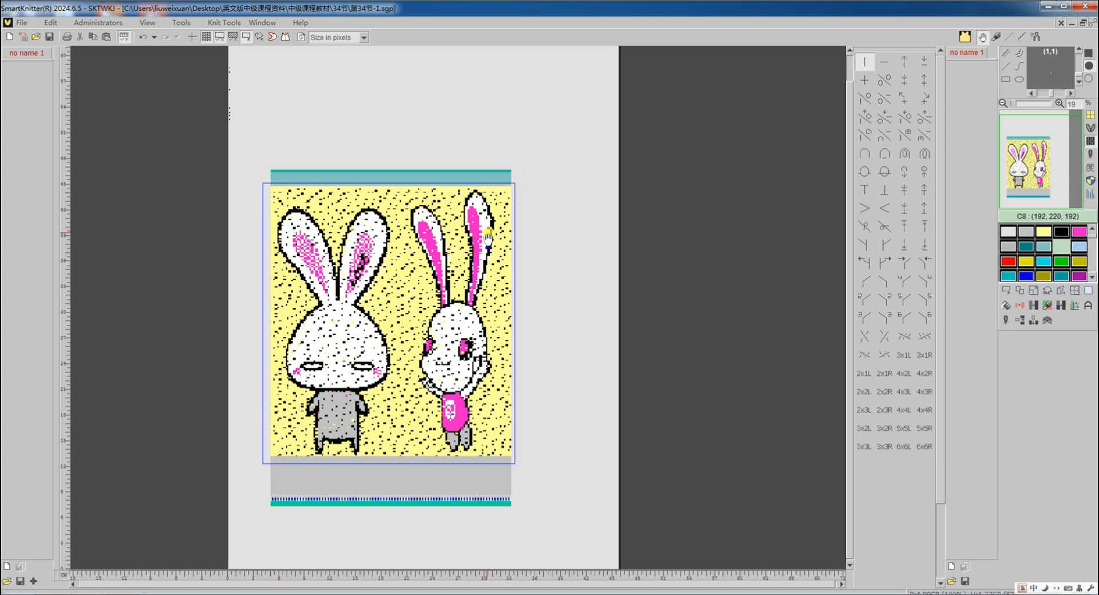
{"action": "scroll", "coordinate": [488, 239], "scroll_direction": "up", "scroll_amount": 3}
{"action": "scroll", "coordinate": [554, 295], "scroll_direction": "down", "scroll_amount": 3}
{"action": "scroll", "coordinate": [553, 295], "scroll_direction": "down", "scroll_amount": 3}
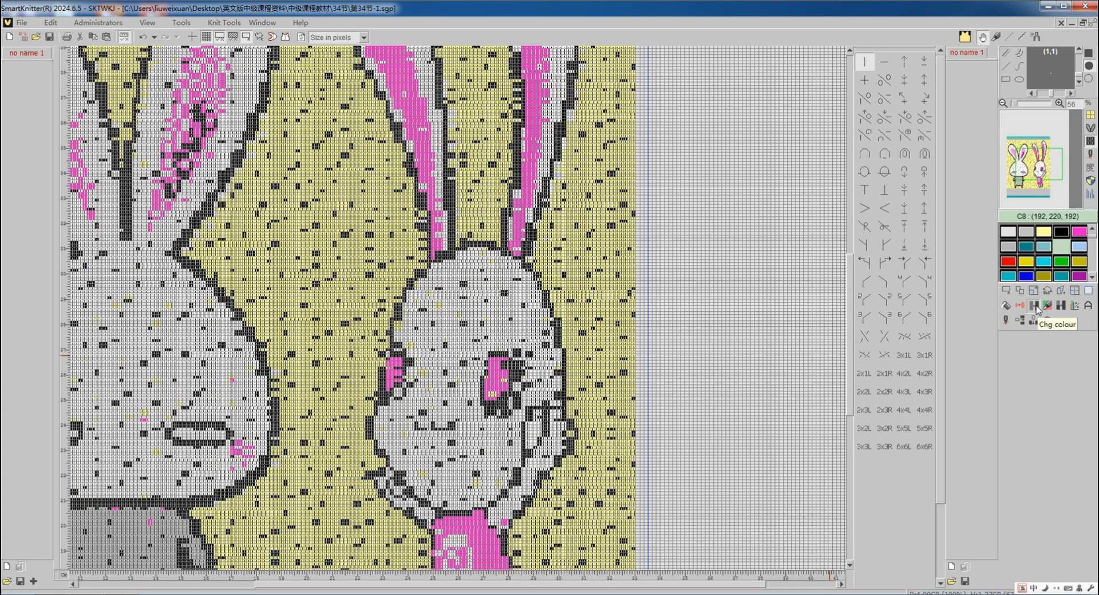
Change the white, pink and yellow stitches in the windowed rabbit area to grey, keeping only grey and black.
{"action": "left_click", "coordinate": [1006, 320]}
{"action": "scroll", "coordinate": [511, 395], "scroll_direction": "down", "scroll_amount": 3}
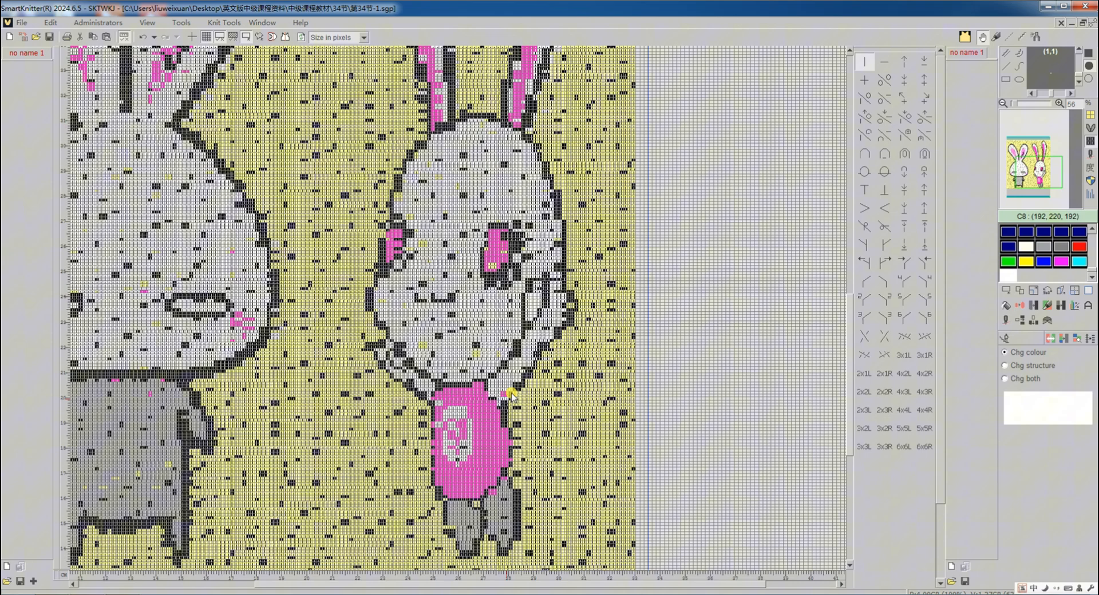
{"action": "left_click", "coordinate": [458, 357]}
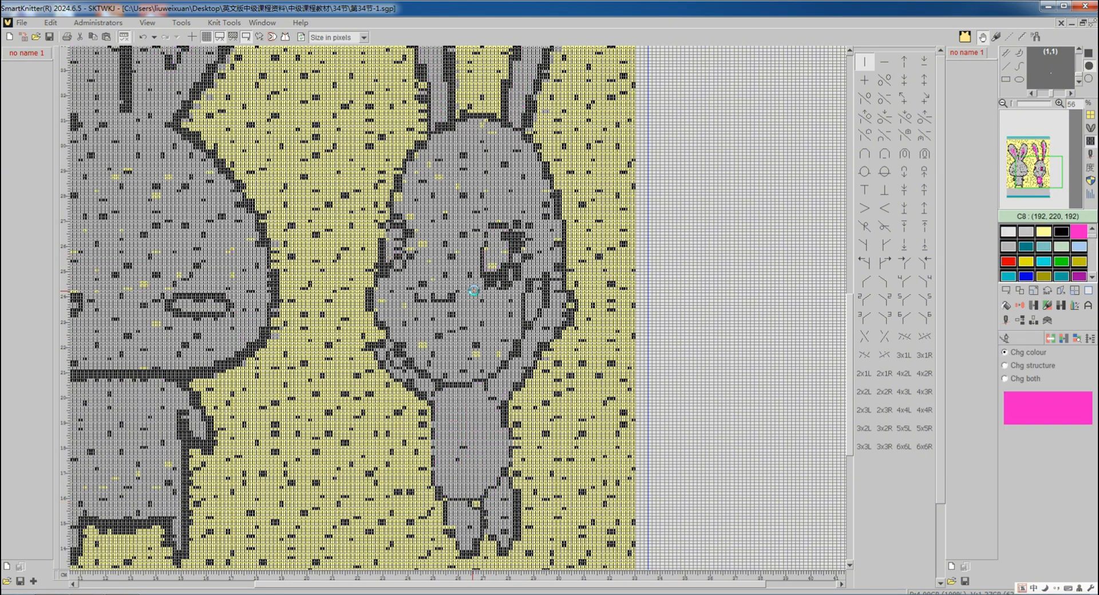
{"action": "left_click", "coordinate": [451, 419]}
{"action": "scroll", "coordinate": [366, 330], "scroll_direction": "down", "scroll_amount": 3}
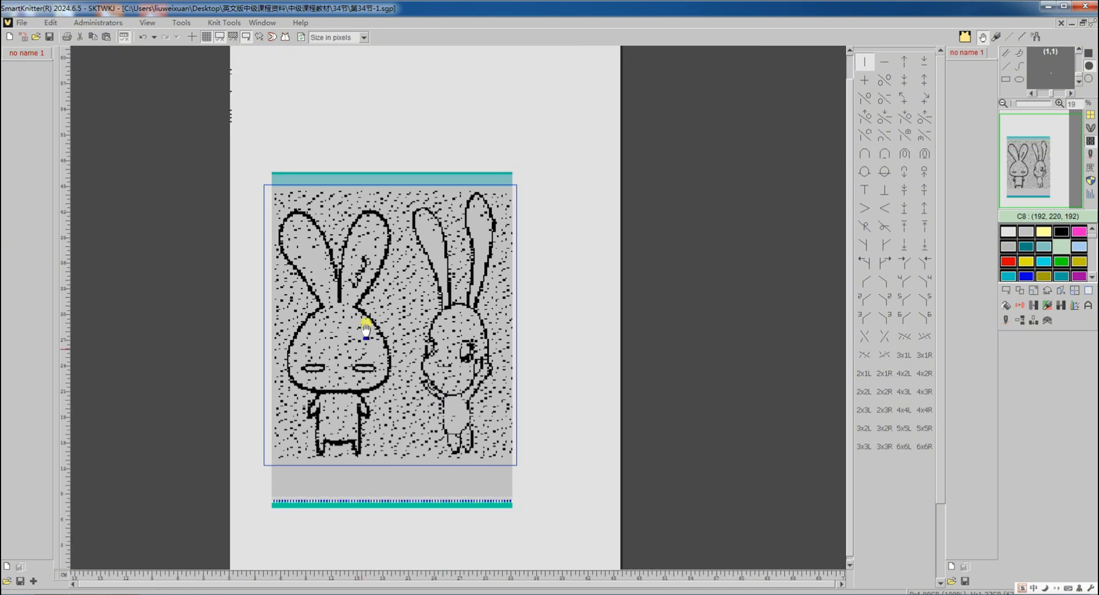
Check the two-colour jacquard style of the red body zone, translate the rabbit design and view its feeder order.
{"action": "left_click", "coordinate": [1017, 335]}
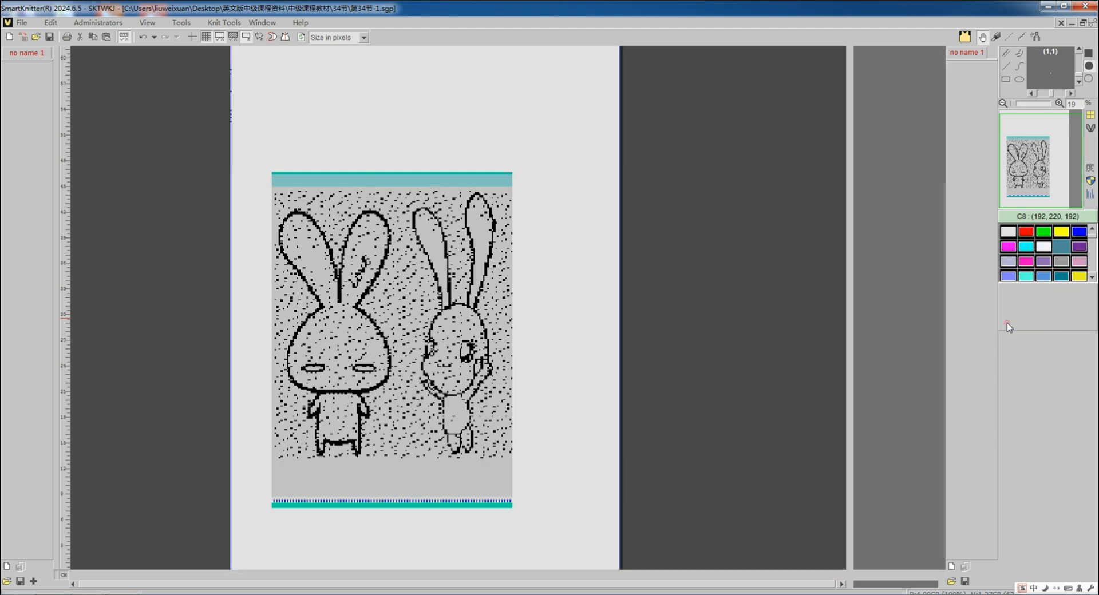
{"action": "left_click", "coordinate": [525, 399]}
{"action": "right_click", "coordinate": [314, 248]}
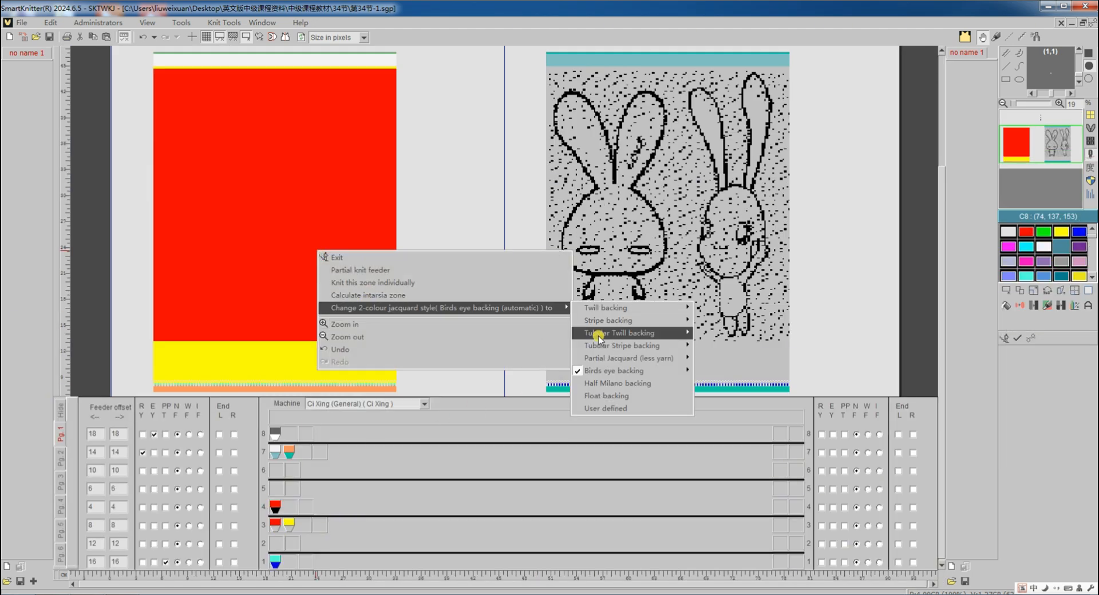
{"action": "left_click", "coordinate": [1033, 338]}
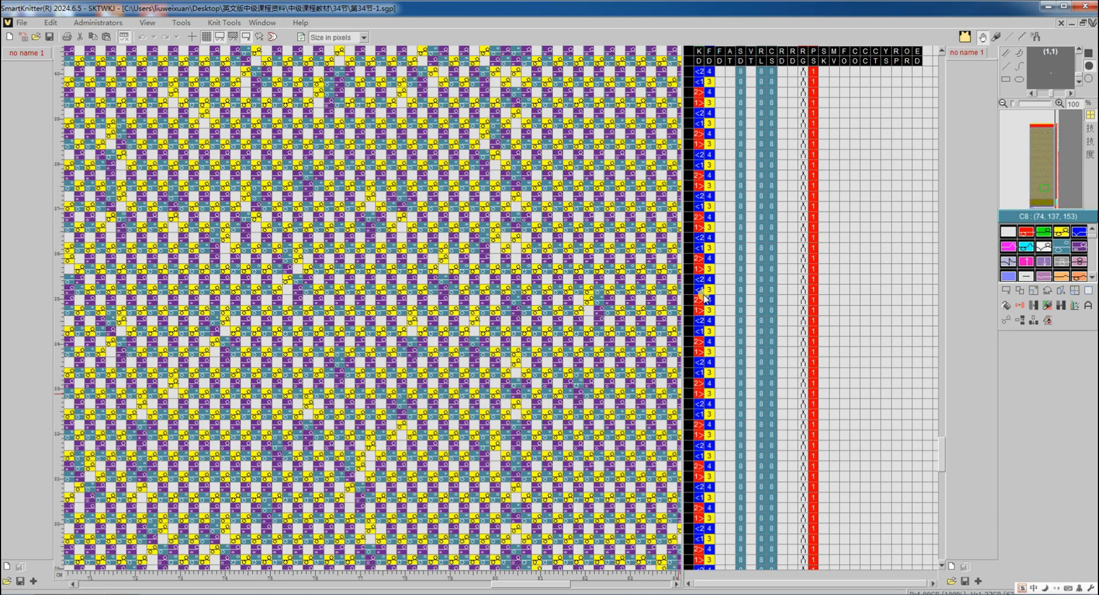
{"action": "scroll", "coordinate": [705, 298], "scroll_direction": "up", "scroll_amount": 3}
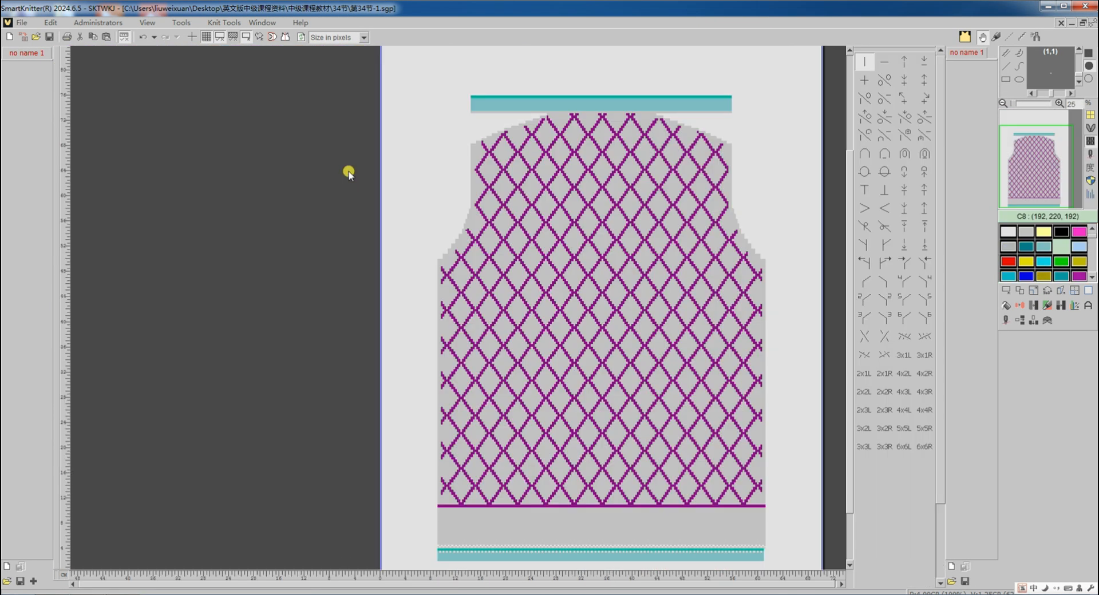
Check the two-colour jacquard style of the diamond-pattern body in the feeder settings and translate the design.
{"action": "left_click", "coordinate": [1006, 321]}
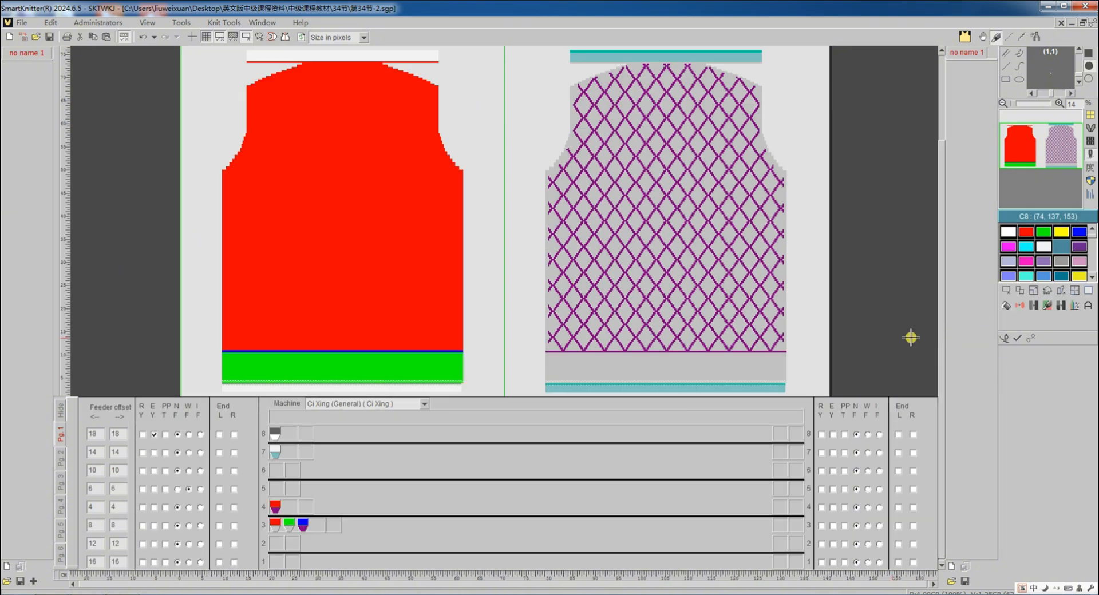
{"action": "right_click", "coordinate": [313, 273]}
{"action": "mouse_move", "coordinate": [427, 334]}
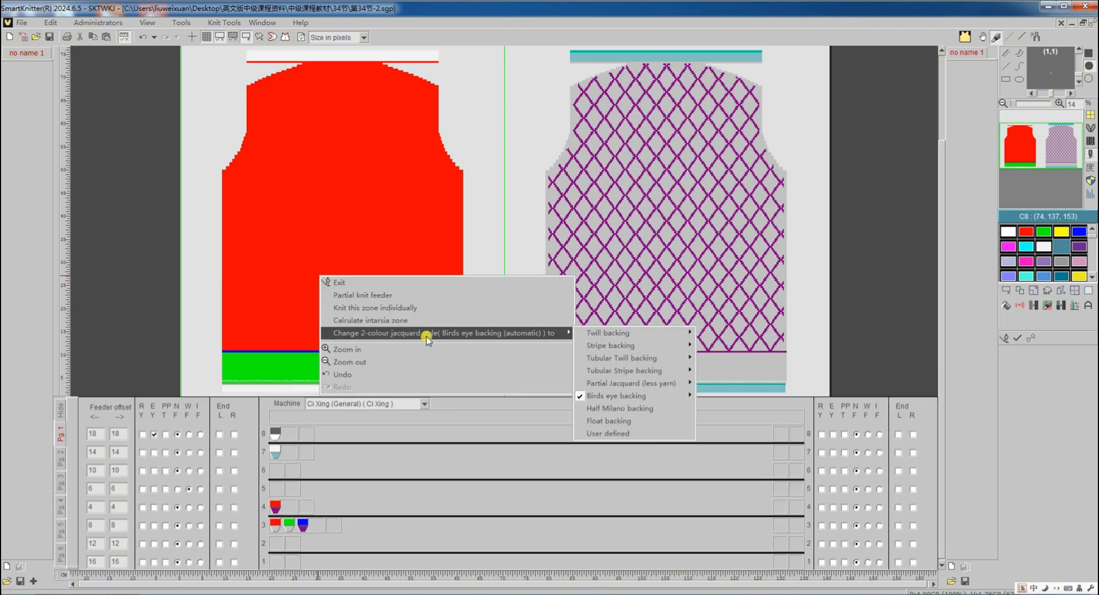
{"action": "left_click", "coordinate": [1030, 340]}
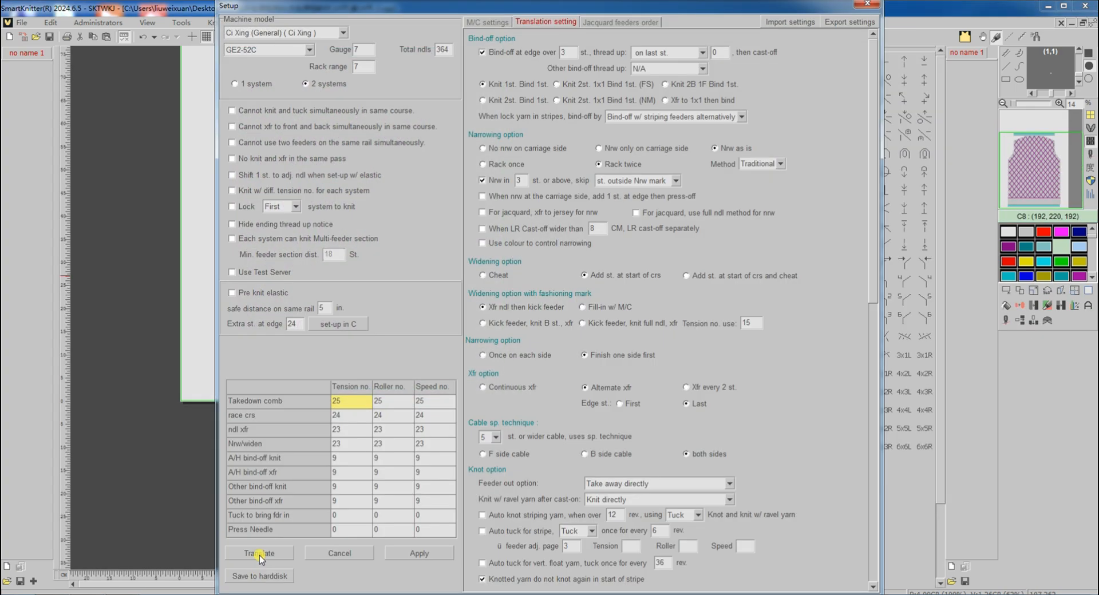
{"action": "left_click", "coordinate": [259, 554]}
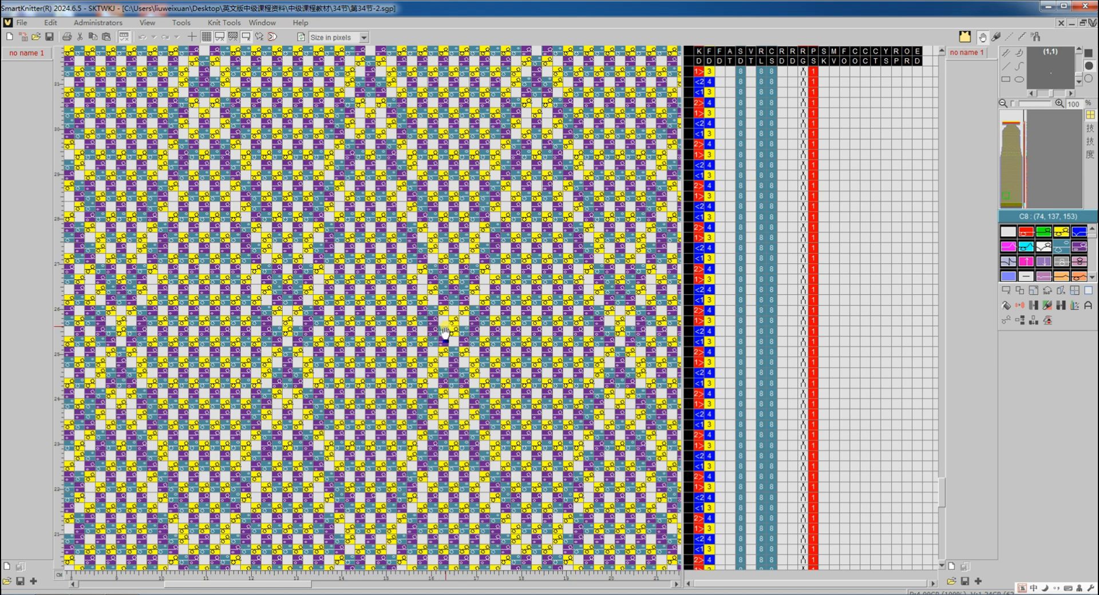
Examine the compiled diamond chart down to the transition rows between the jacquard body and the rib.
{"action": "scroll", "coordinate": [343, 344], "scroll_direction": "down", "scroll_amount": 5}
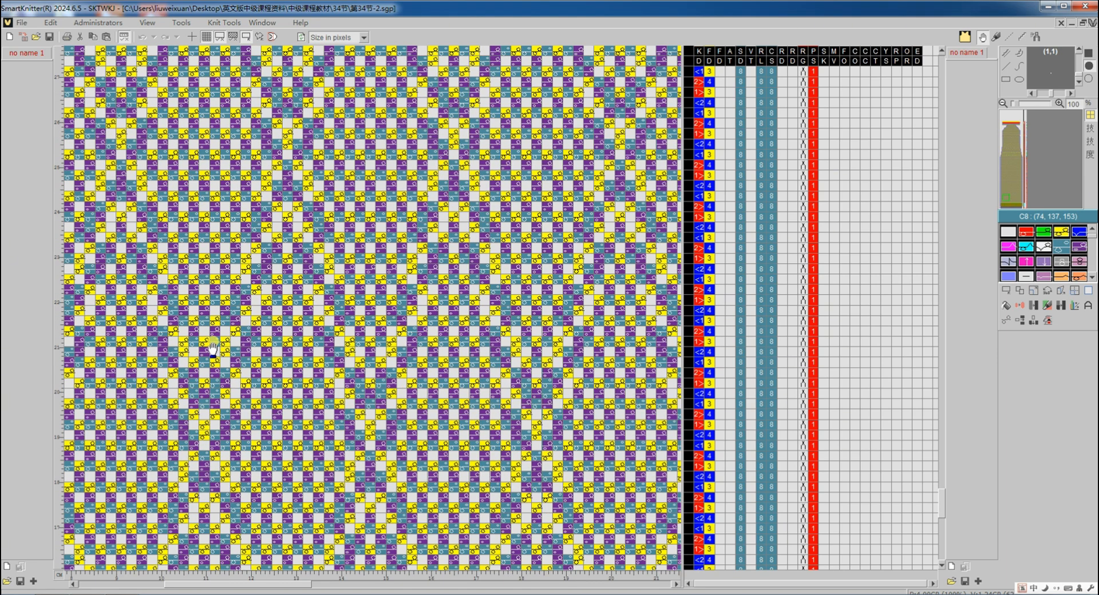
{"action": "scroll", "coordinate": [213, 356], "scroll_direction": "down", "scroll_amount": 5}
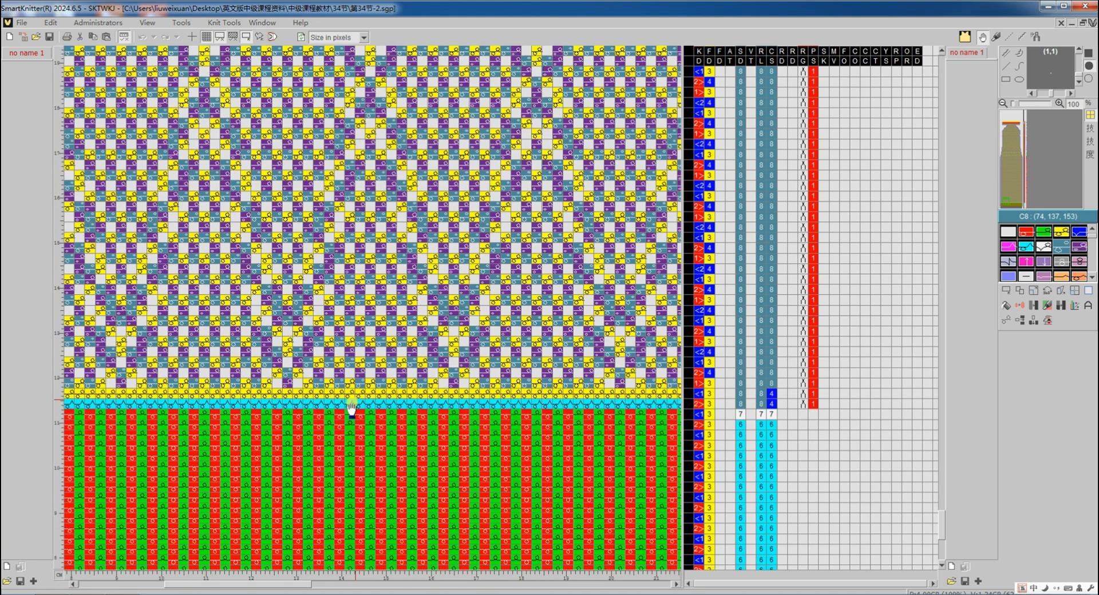
{"action": "scroll", "coordinate": [450, 389], "scroll_direction": "up", "scroll_amount": 3}
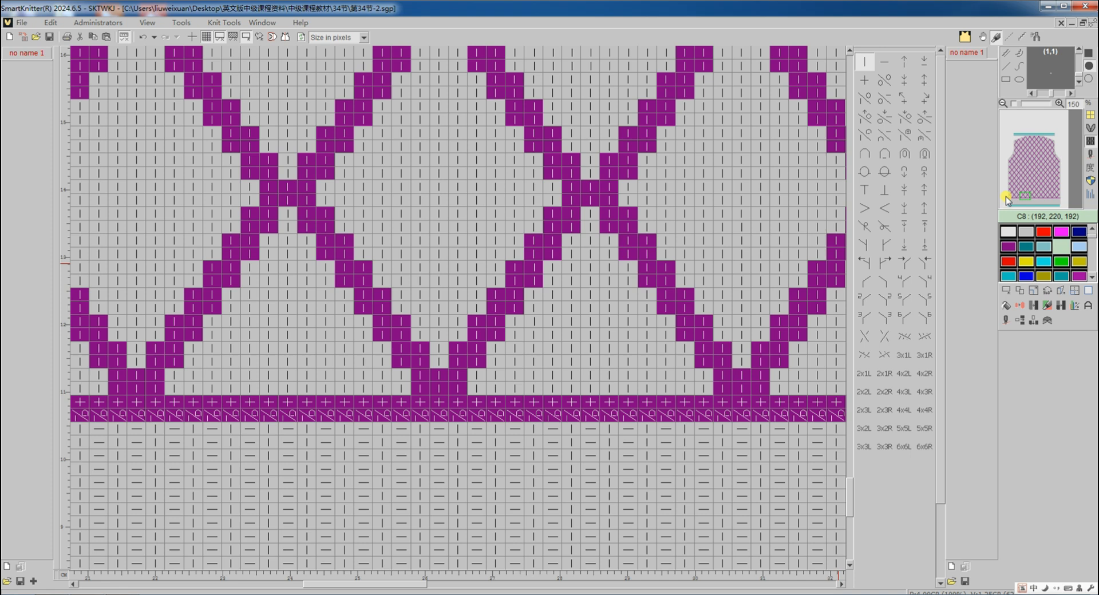
Replace the first two stitches of both purple transition rows with alternating front and back knit-and-transfer stitches in colour C5.
{"action": "scroll", "coordinate": [1005, 197], "scroll_direction": "up", "scroll_amount": 3}
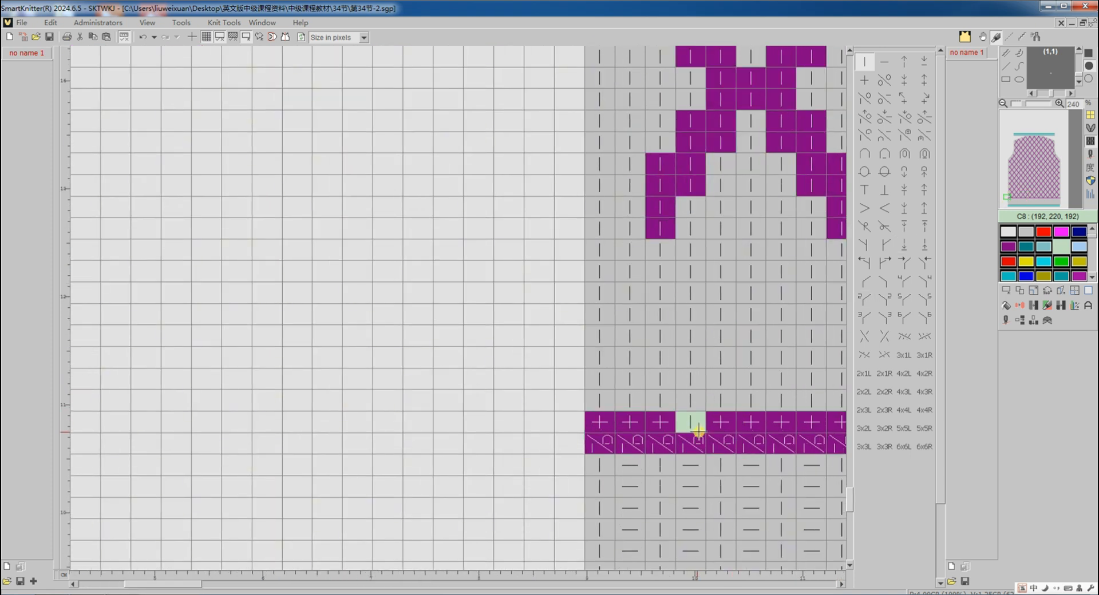
{"action": "right_click", "coordinate": [692, 422]}
{"action": "left_click", "coordinate": [863, 100]}
{"action": "left_click", "coordinate": [595, 439]}
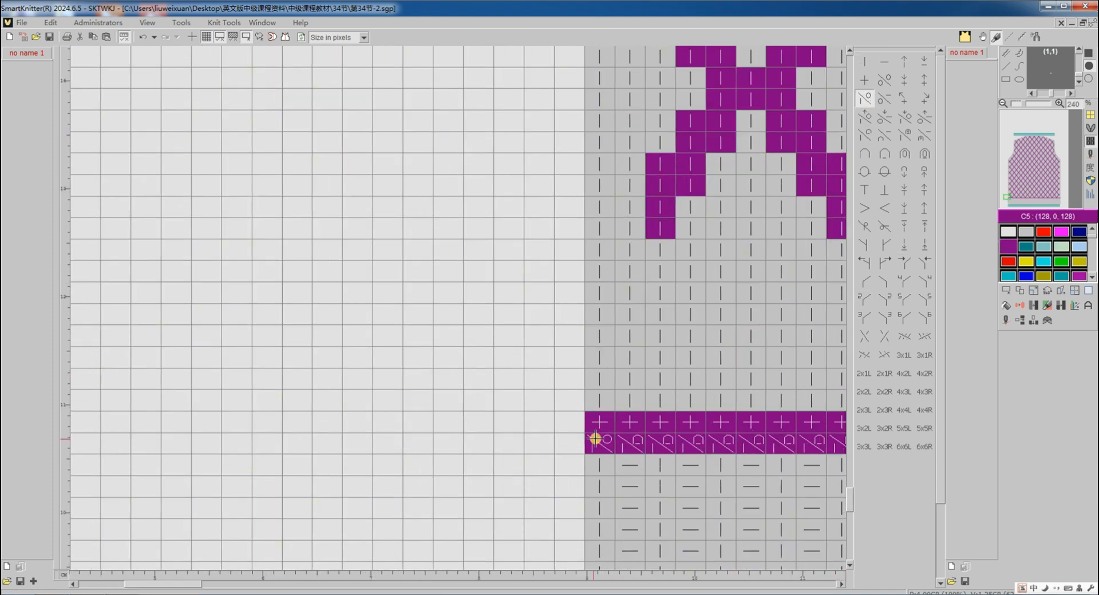
{"action": "left_click", "coordinate": [884, 98]}
{"action": "left_click", "coordinate": [620, 447]}
{"action": "left_click", "coordinate": [599, 422]}
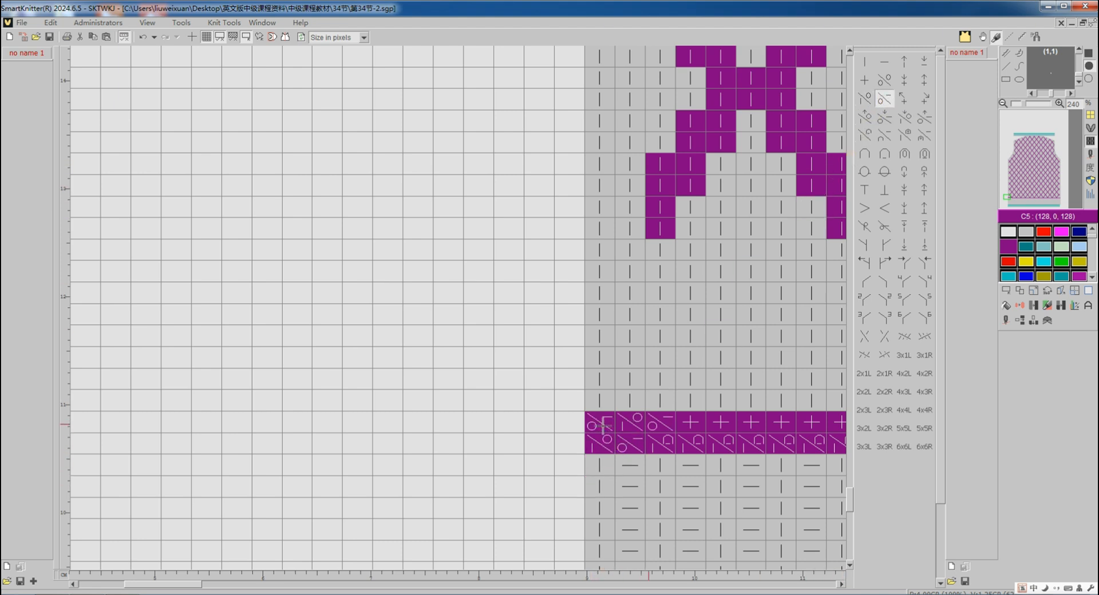
Repeat the 2 × 2 block of alternating transfer stitches across the full width of both purple transition rows.
{"action": "left_click", "coordinate": [1014, 293]}
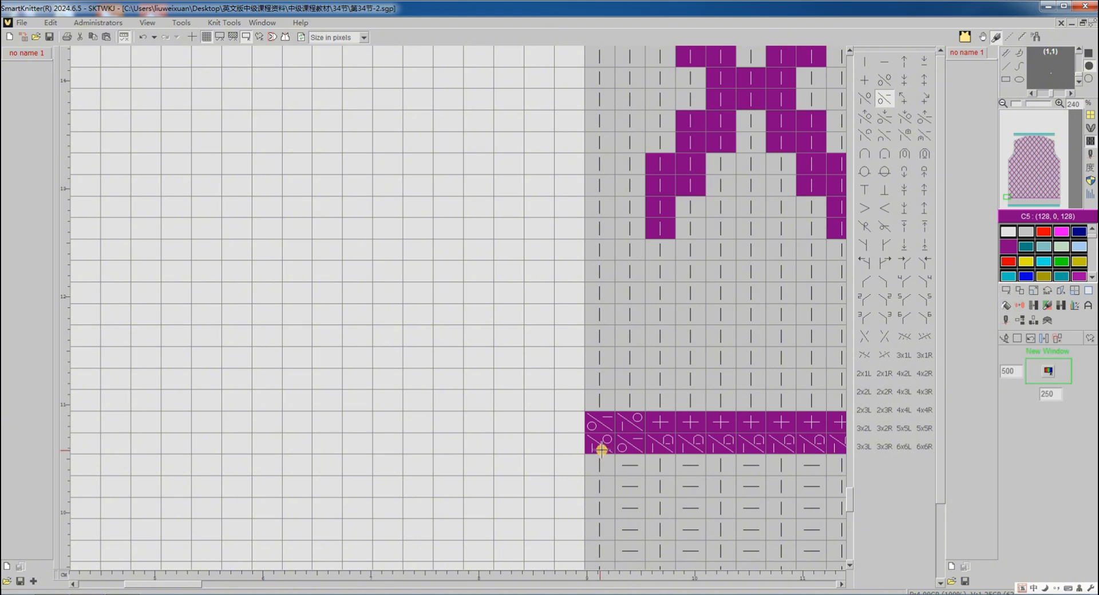
{"action": "left_click_drag", "start_coordinate": [601, 449], "coordinate": [632, 421]}
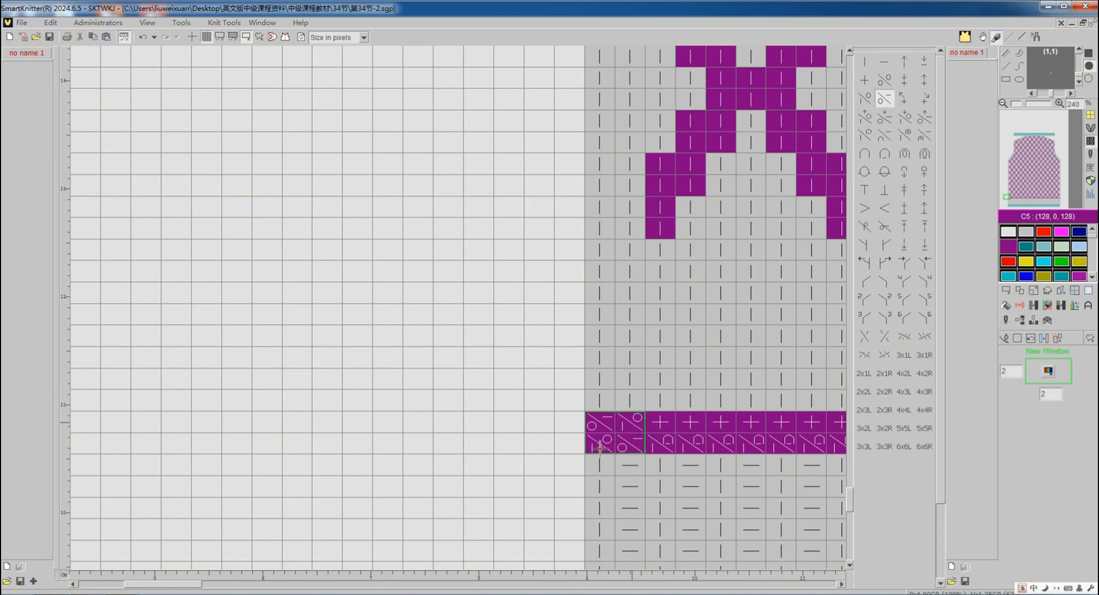
{"action": "left_click", "coordinate": [1057, 199]}
{"action": "scroll", "coordinate": [754, 373], "scroll_direction": "down", "scroll_amount": 3}
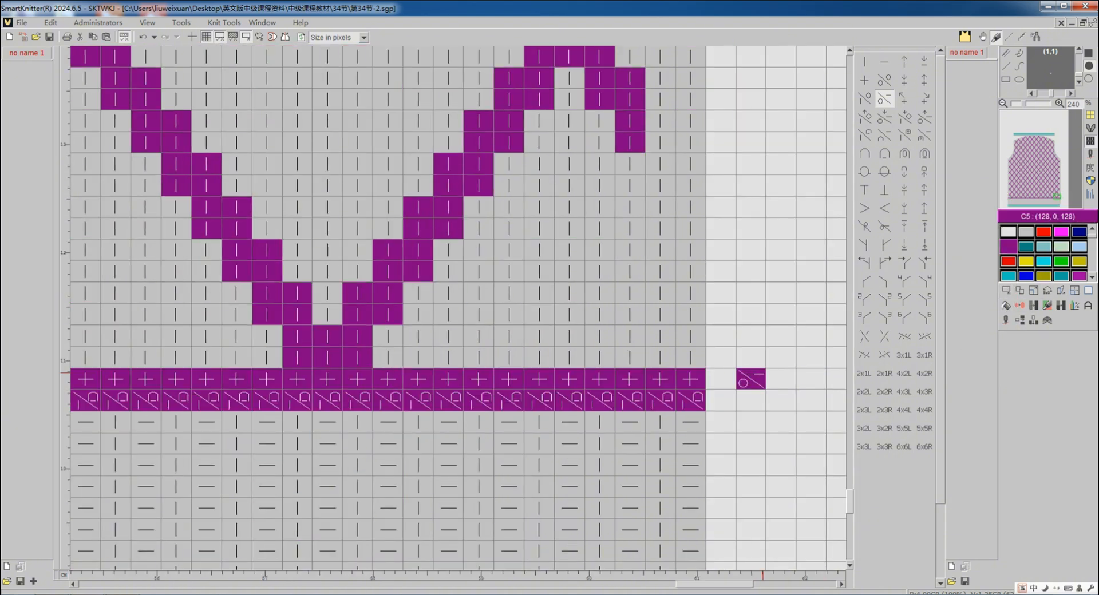
{"action": "scroll", "coordinate": [762, 372], "scroll_direction": "down", "scroll_amount": 1}
{"action": "left_click", "coordinate": [1075, 292]}
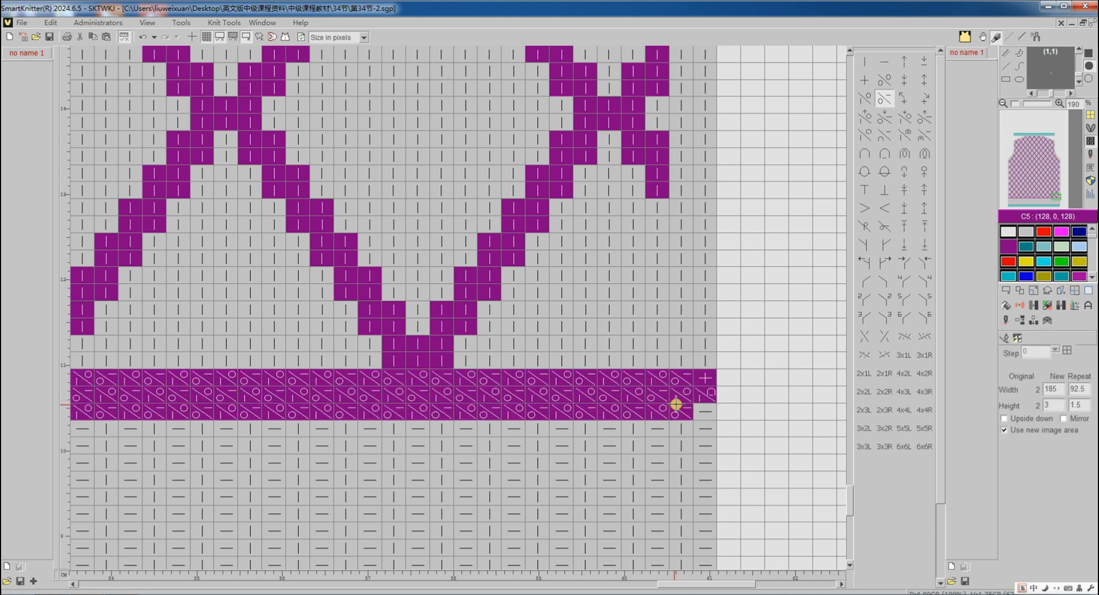
{"action": "left_click", "coordinate": [696, 387]}
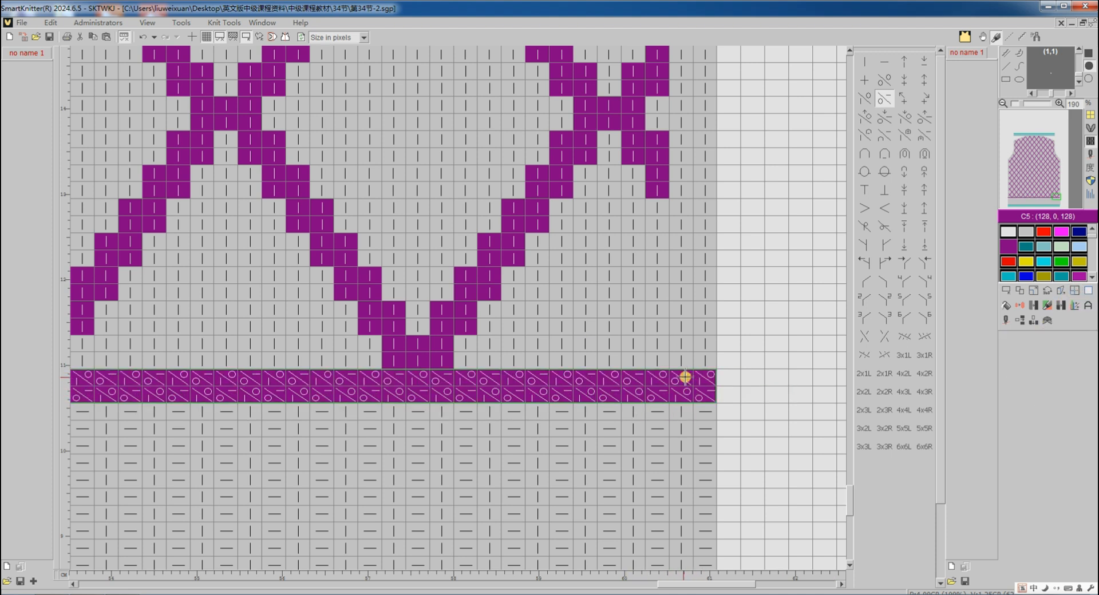
Set the SD tension number of both purple transition rows to 11 with colour C11.
{"action": "left_click", "coordinate": [1090, 194]}
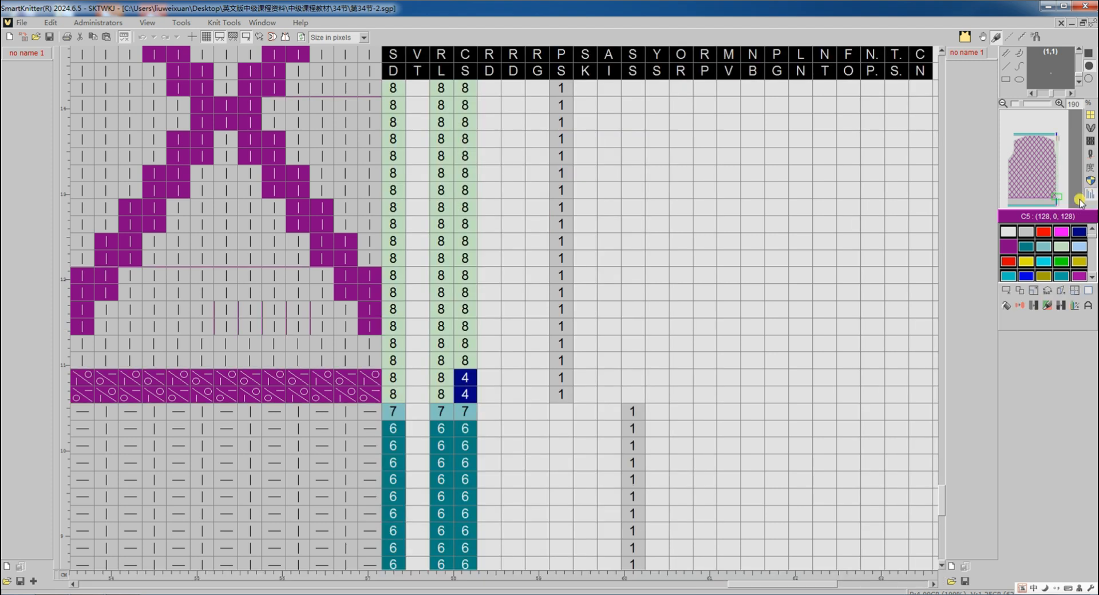
{"action": "left_click", "coordinate": [395, 394]}
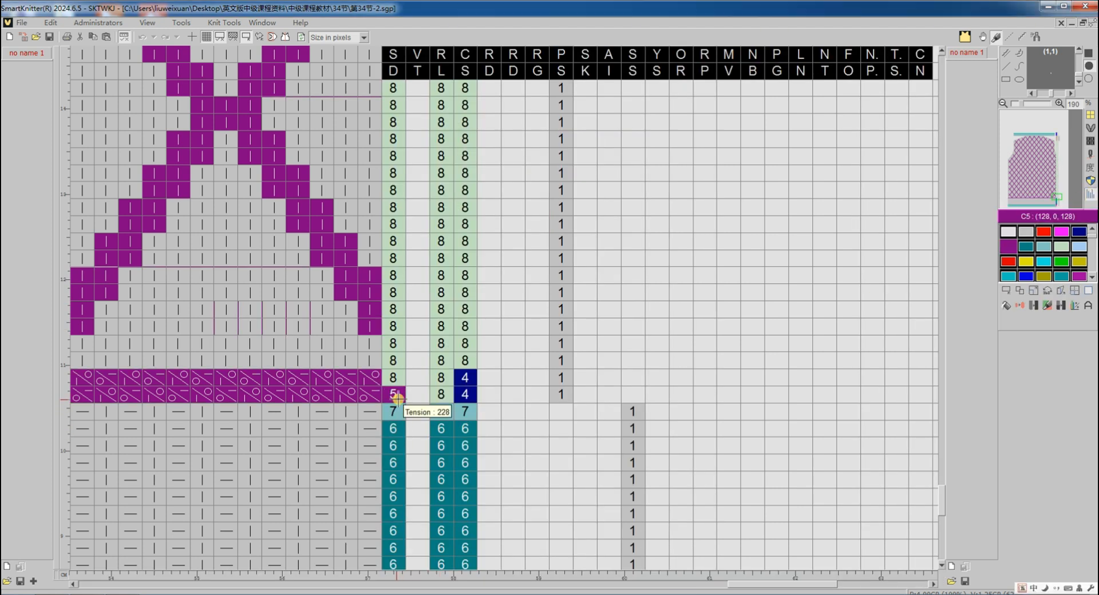
{"action": "scroll", "coordinate": [394, 395], "scroll_direction": "up", "scroll_amount": 6}
{"action": "left_click", "coordinate": [391, 379]}
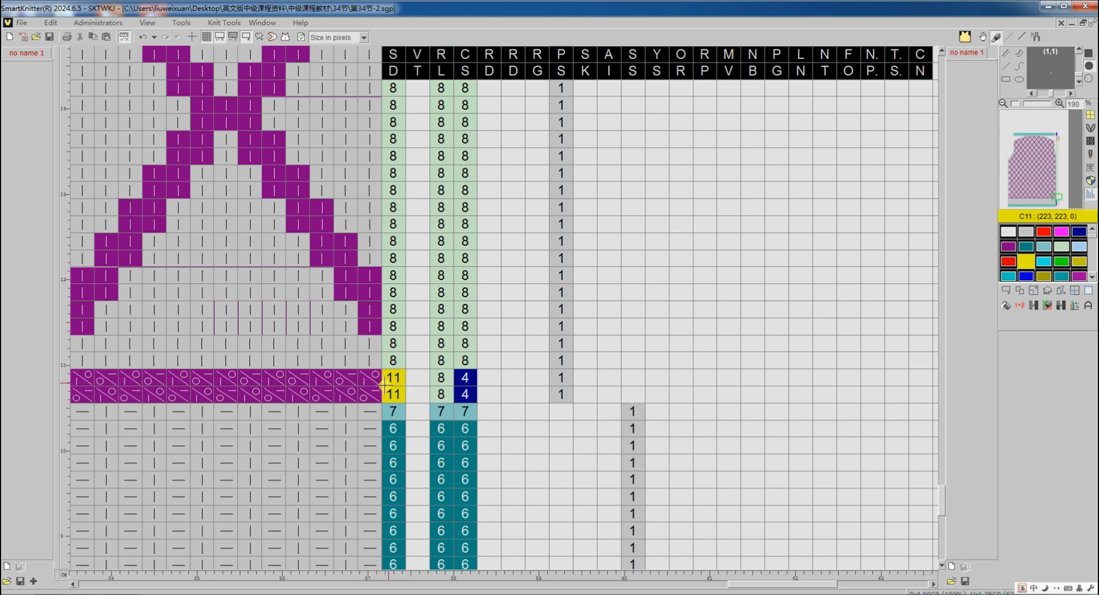
Translate the edited diamond design to knitting machine code and view the compiled transition rows.
{"action": "left_click", "coordinate": [1083, 142]}
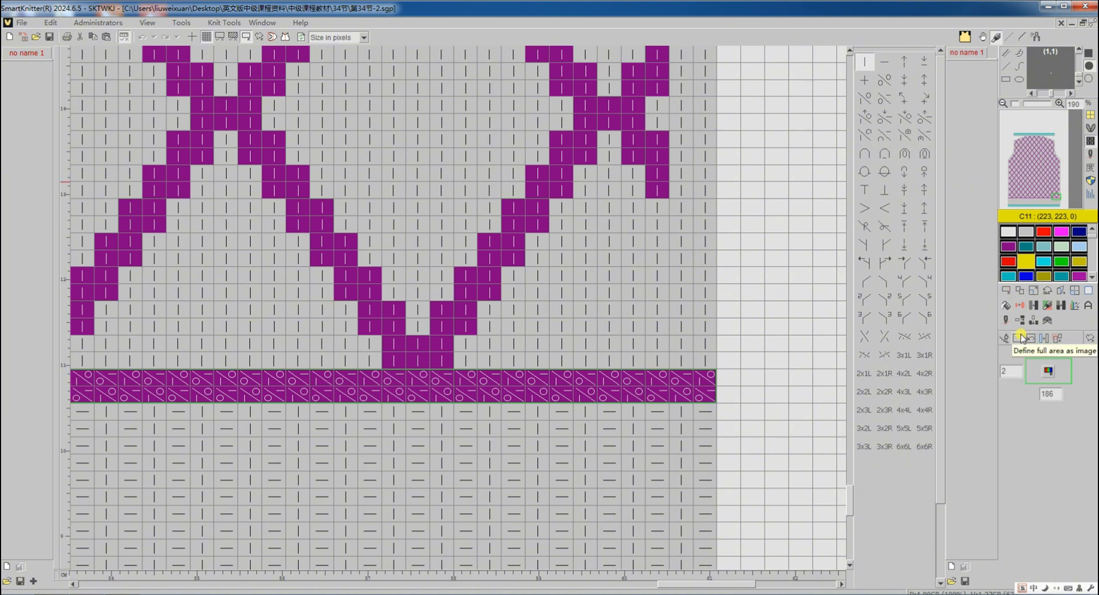
{"action": "left_click", "coordinate": [1006, 322]}
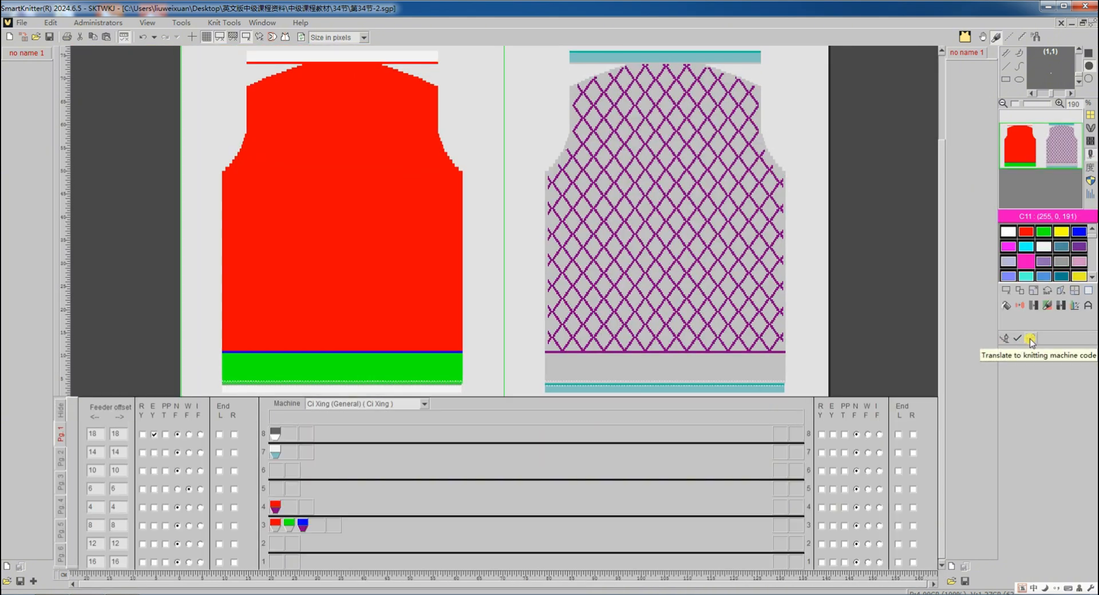
{"action": "left_click", "coordinate": [1030, 340]}
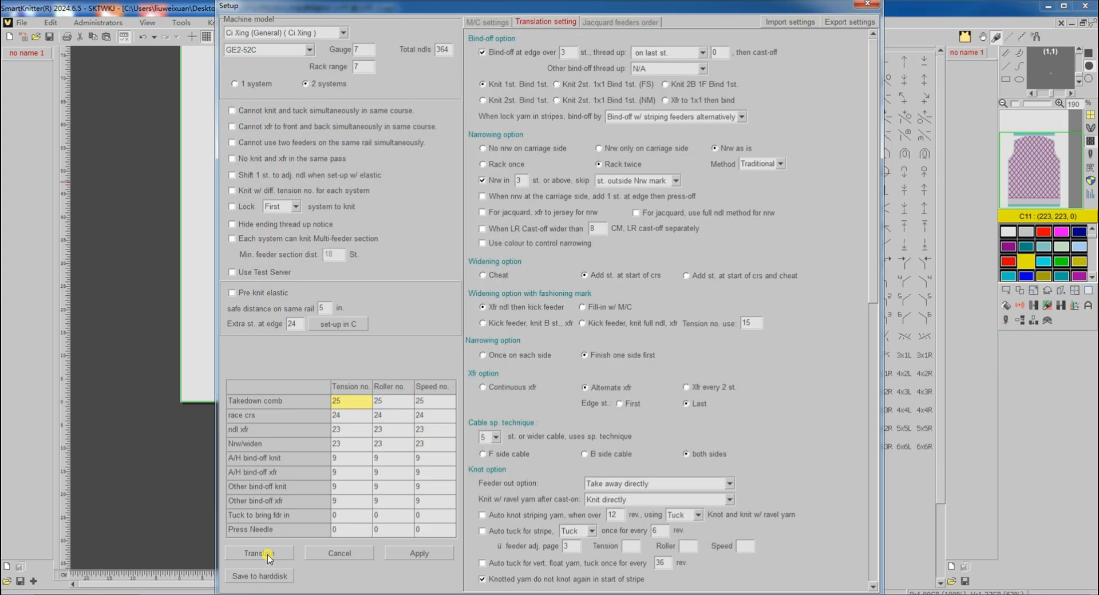
{"action": "left_click", "coordinate": [260, 554]}
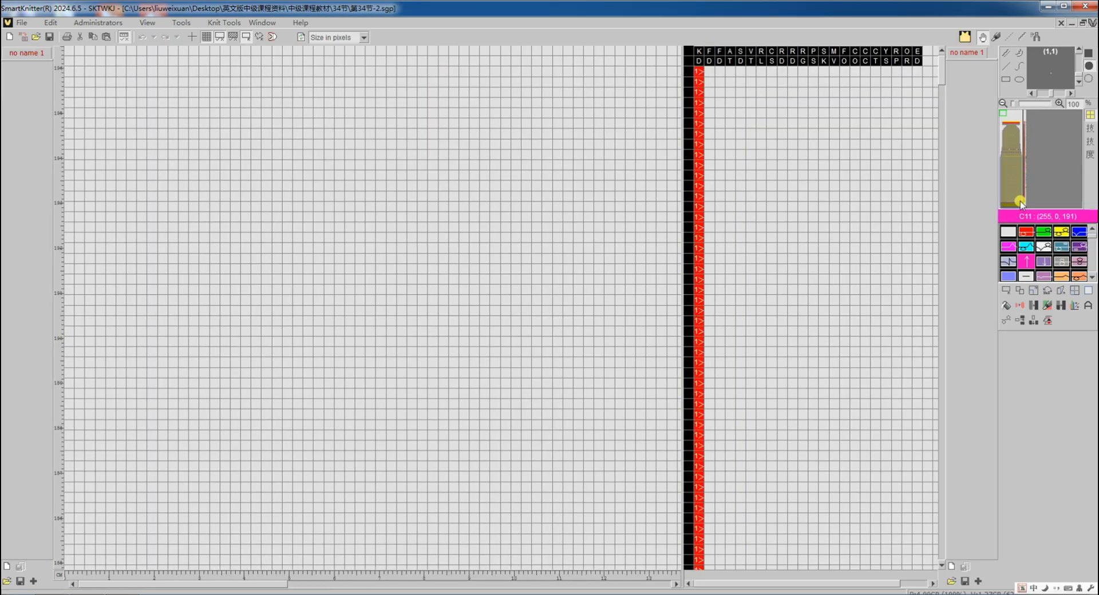
{"action": "scroll", "coordinate": [657, 299], "scroll_direction": "down", "scroll_amount": 3}
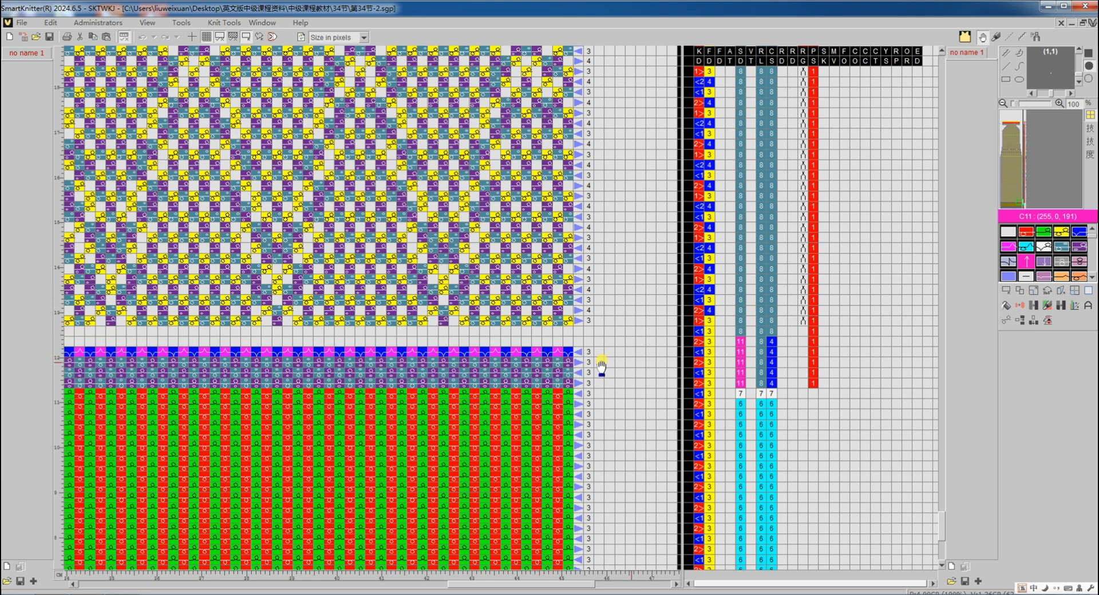
Retranslate the diamond design with the jacquard cast-on method set to No action and view the compiled transition rows.
{"action": "left_click", "coordinate": [1020, 306]}
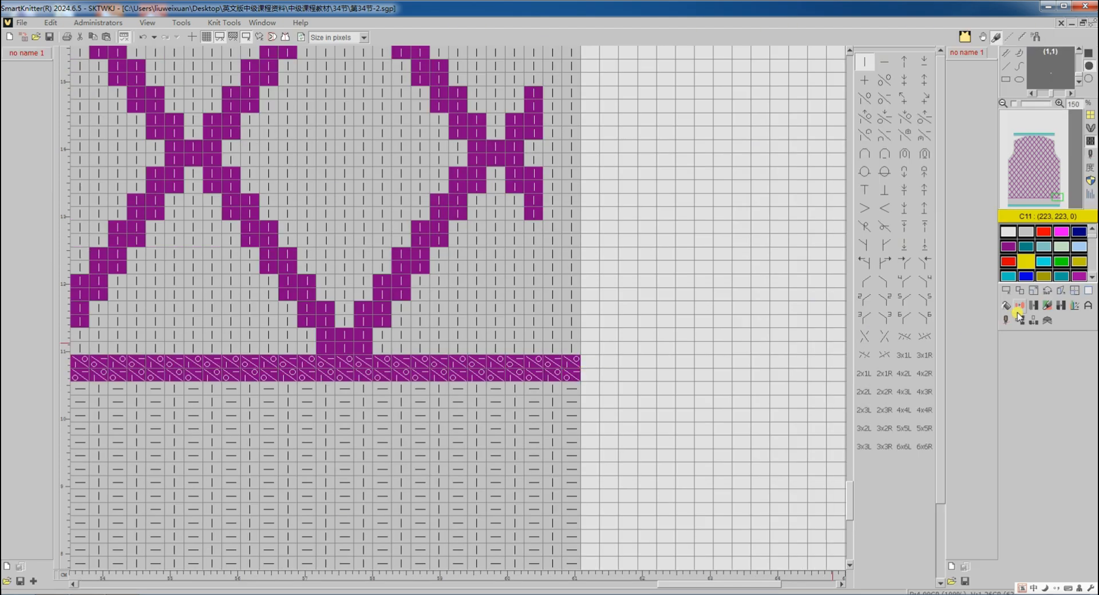
{"action": "left_click", "coordinate": [1019, 309]}
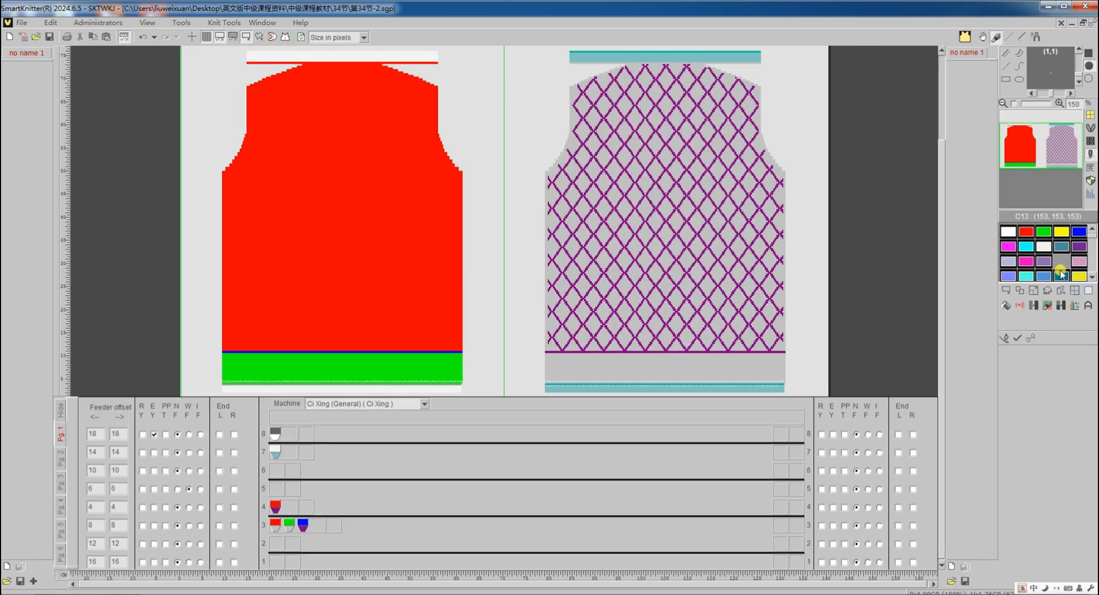
{"action": "left_click", "coordinate": [1026, 261]}
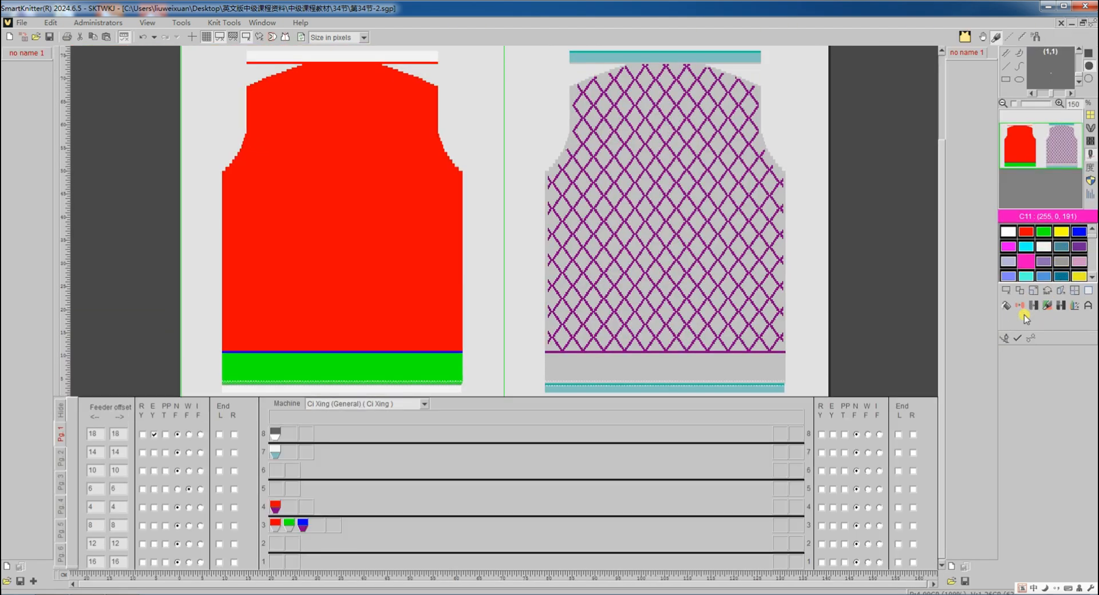
{"action": "left_click", "coordinate": [1030, 339]}
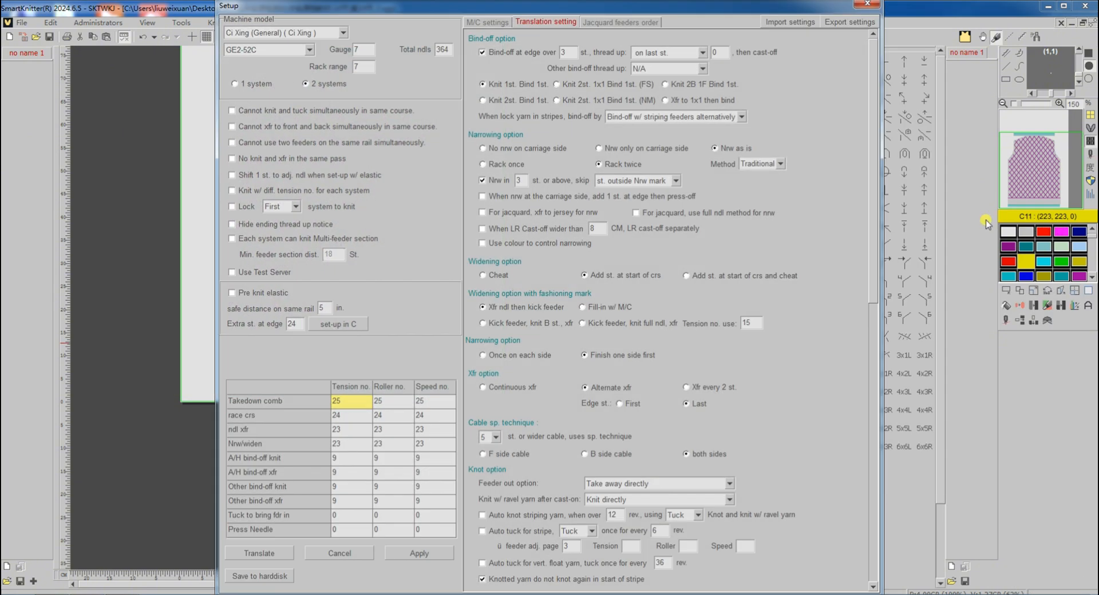
{"action": "left_click_drag", "start_coordinate": [876, 194], "coordinate": [853, 365]}
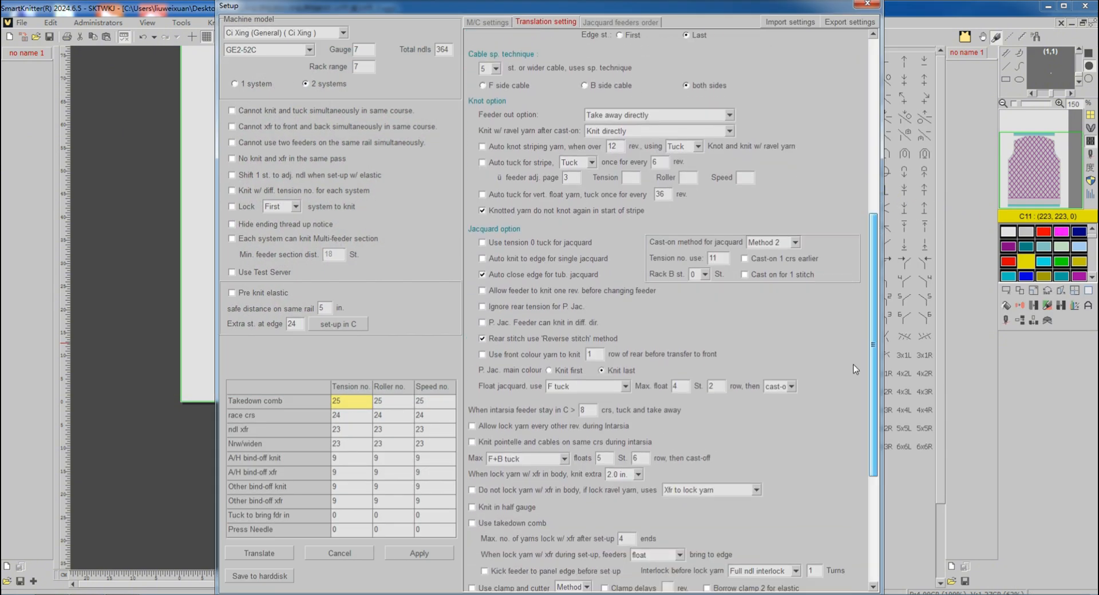
{"action": "left_click", "coordinate": [796, 243]}
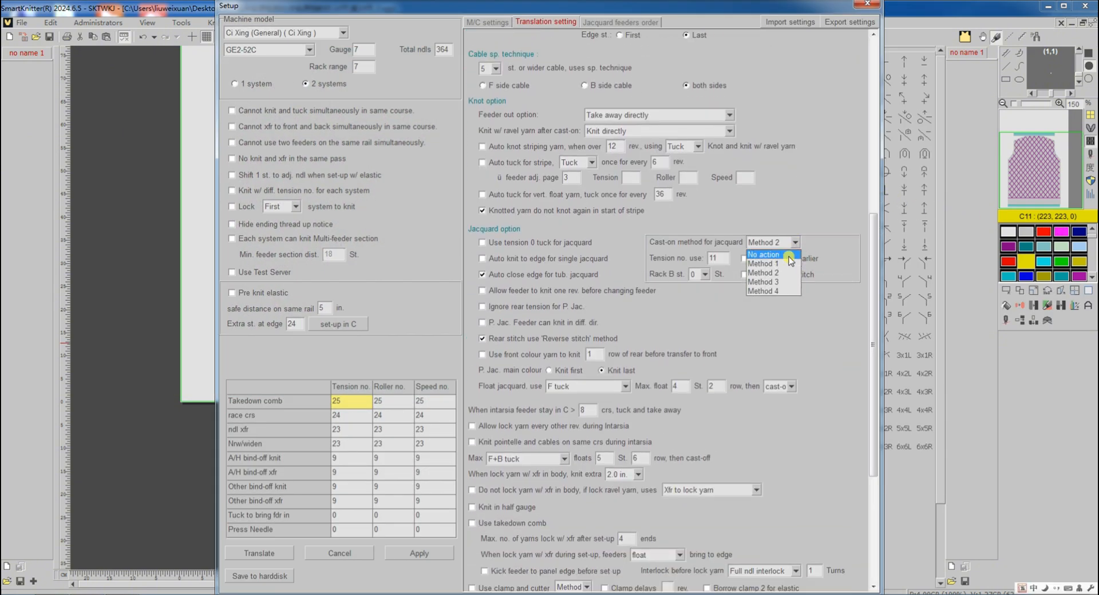
{"action": "left_click", "coordinate": [790, 259]}
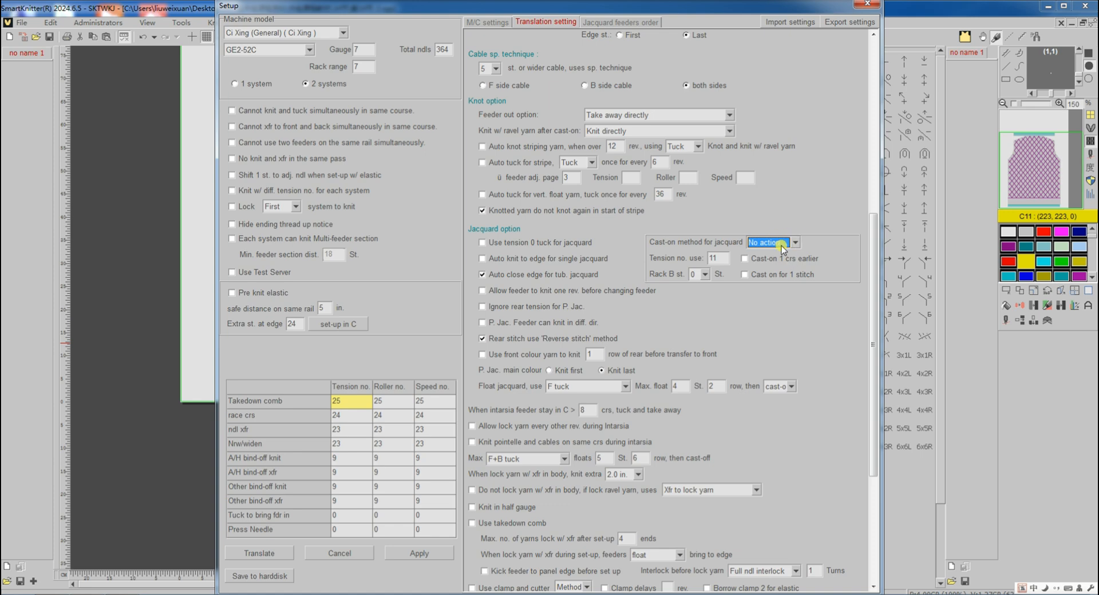
{"action": "left_click", "coordinate": [279, 554]}
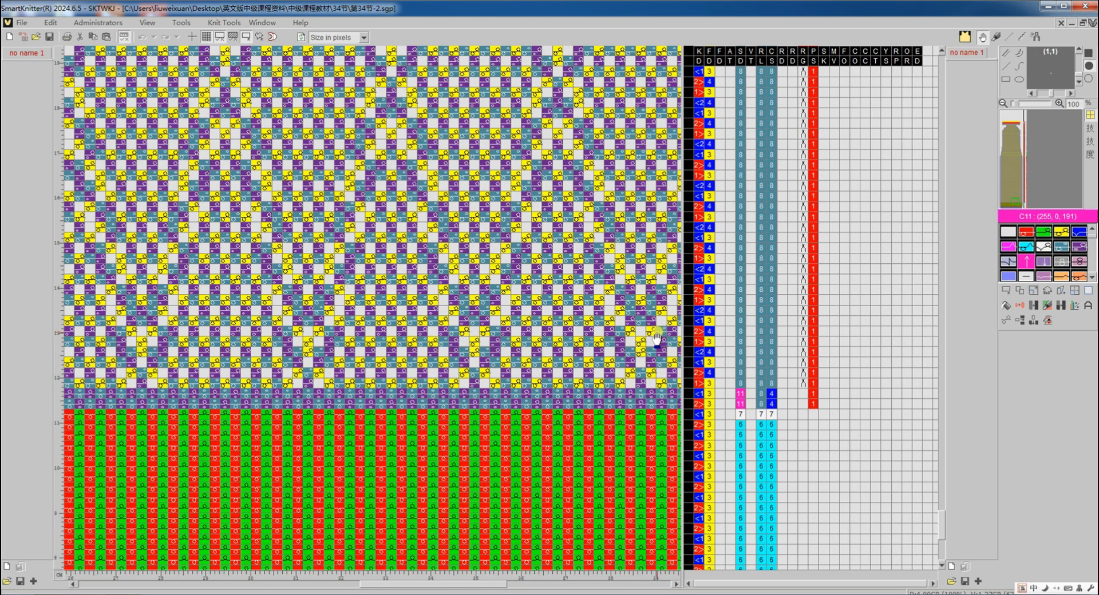
{"action": "scroll", "coordinate": [643, 395], "scroll_direction": "down", "scroll_amount": 1}
{"action": "scroll", "coordinate": [642, 395], "scroll_direction": "down", "scroll_amount": 1}
{"action": "scroll", "coordinate": [663, 343], "scroll_direction": "up", "scroll_amount": 2}
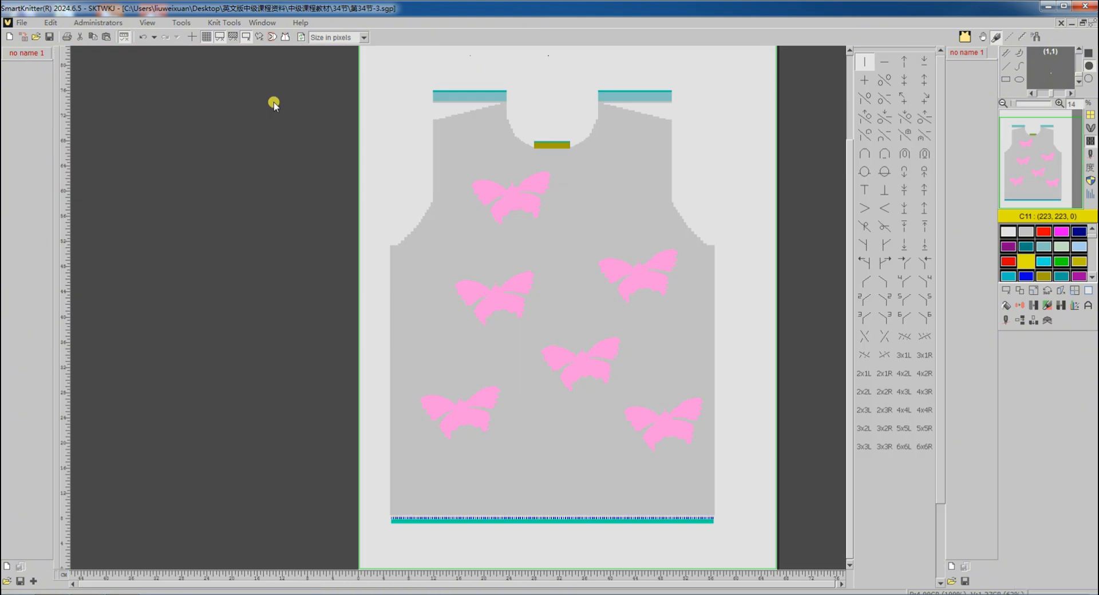
Check the two-colour jacquard style of the butterfly design's red body zone in the feeder settings and translate the design.
{"action": "left_click", "coordinate": [1008, 324]}
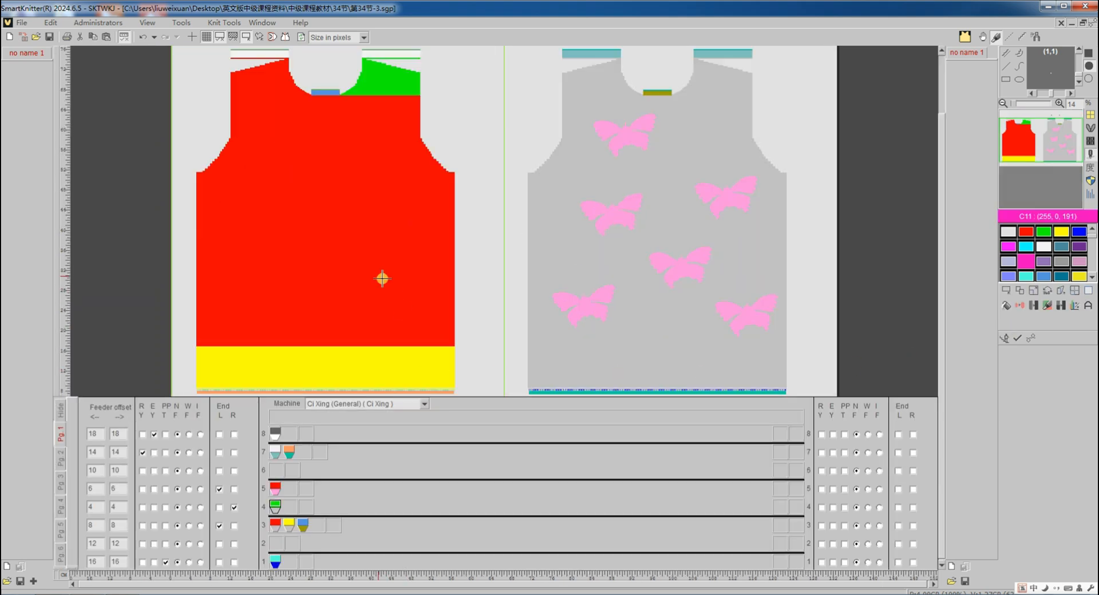
{"action": "right_click", "coordinate": [377, 271]}
{"action": "mouse_move", "coordinate": [429, 330]}
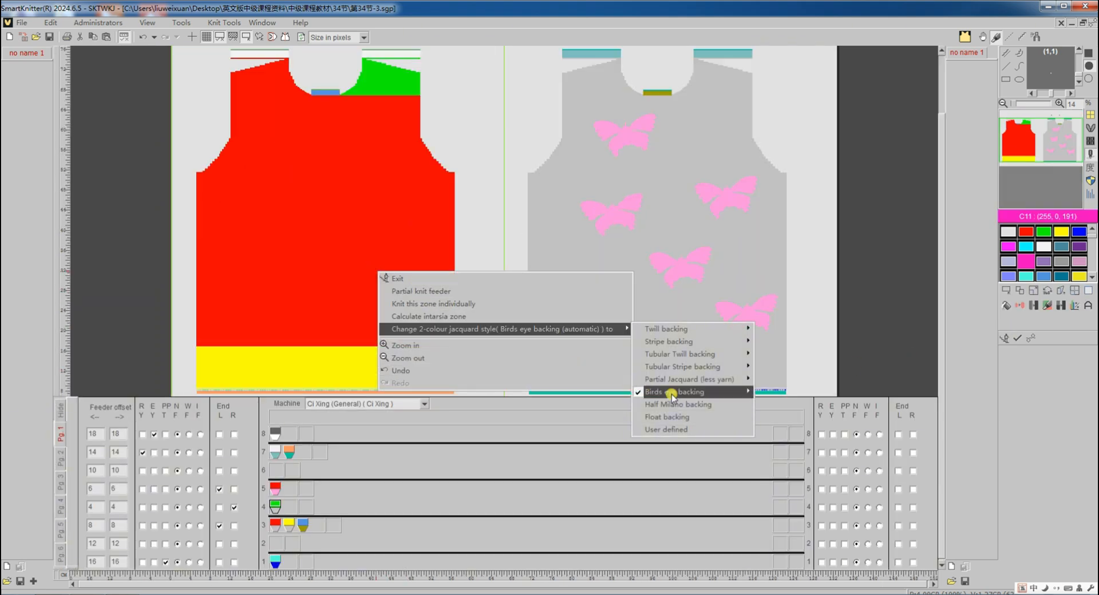
{"action": "mouse_move", "coordinate": [672, 394]}
{"action": "left_click", "coordinate": [1038, 340]}
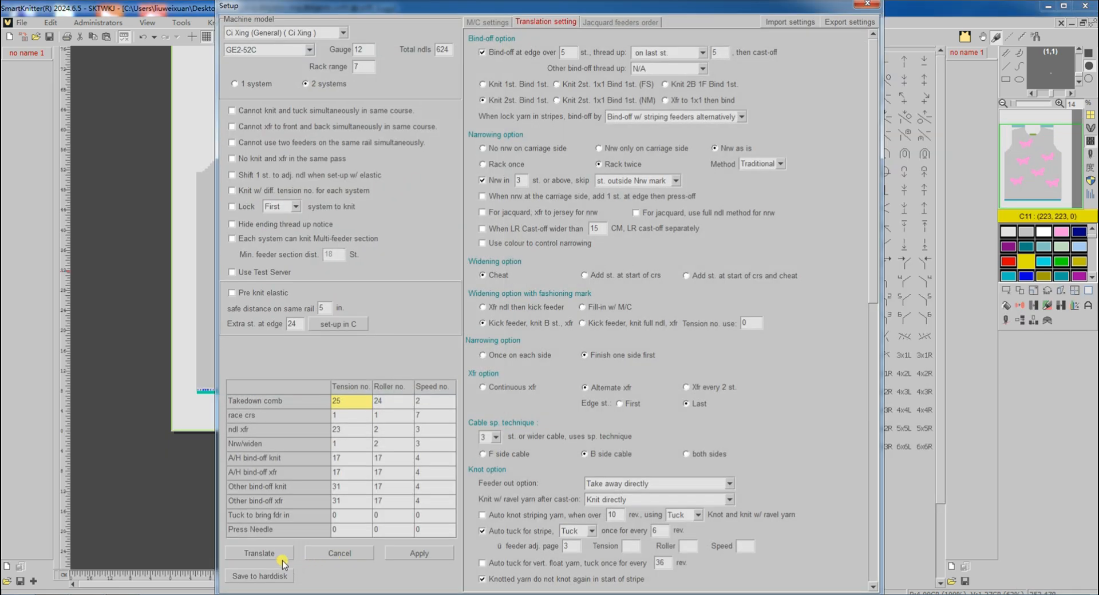
{"action": "left_click", "coordinate": [279, 555]}
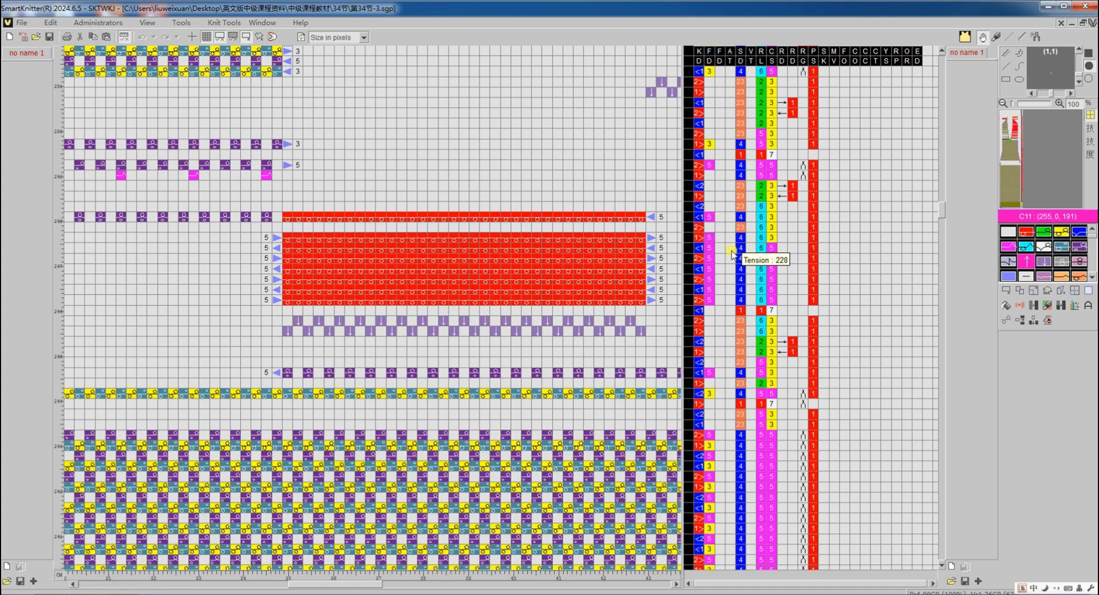
Examine the compiled butterfly chart around the neckline bind-off and the feeders used on both shoulder sections.
{"action": "scroll", "coordinate": [741, 252], "scroll_direction": "down", "scroll_amount": 2}
{"action": "scroll", "coordinate": [570, 275], "scroll_direction": "up", "scroll_amount": 5}
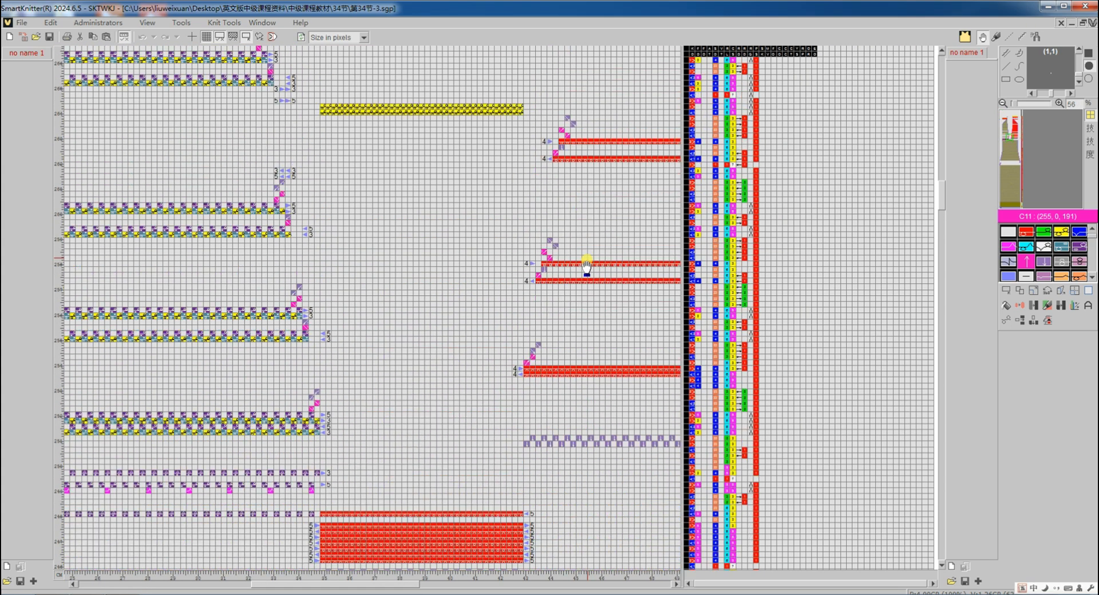
{"action": "scroll", "coordinate": [610, 292], "scroll_direction": "down", "scroll_amount": 2}
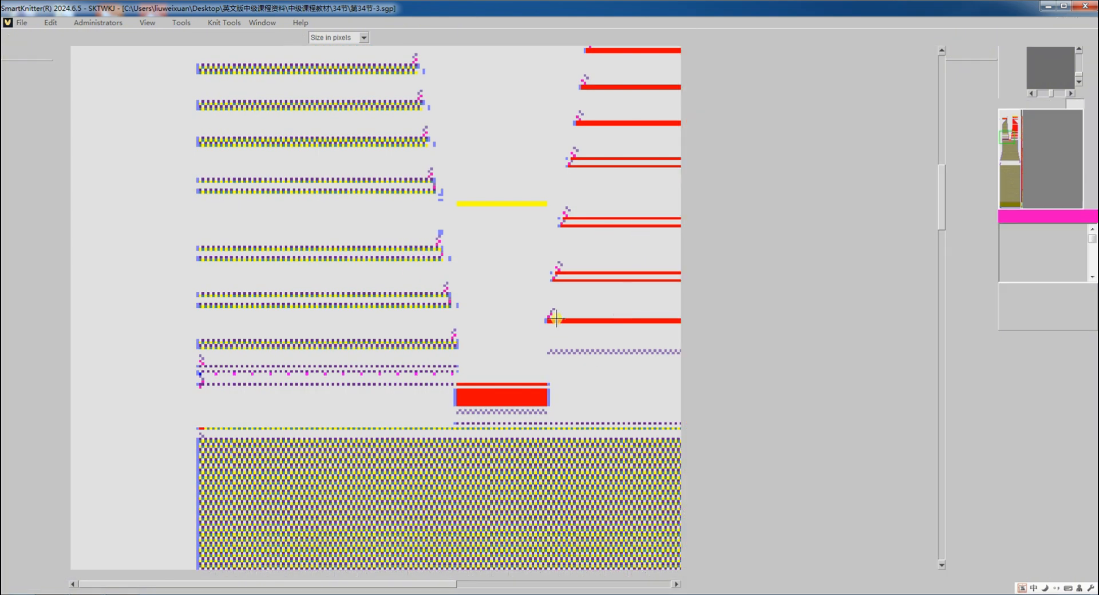
{"action": "scroll", "coordinate": [553, 318], "scroll_direction": "up", "scroll_amount": 3}
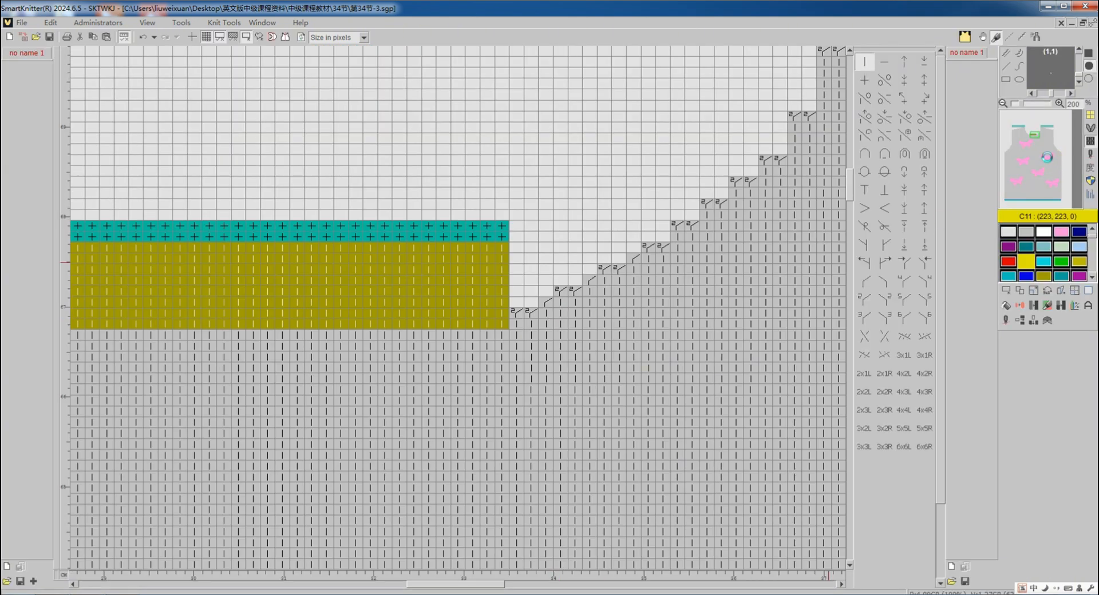
Add single pink C3 stitches to the plain grey shoulder area beside the neckline and bring up the feeder zones.
{"action": "left_click", "coordinate": [1028, 166]}
{"action": "left_click", "coordinate": [1043, 131]}
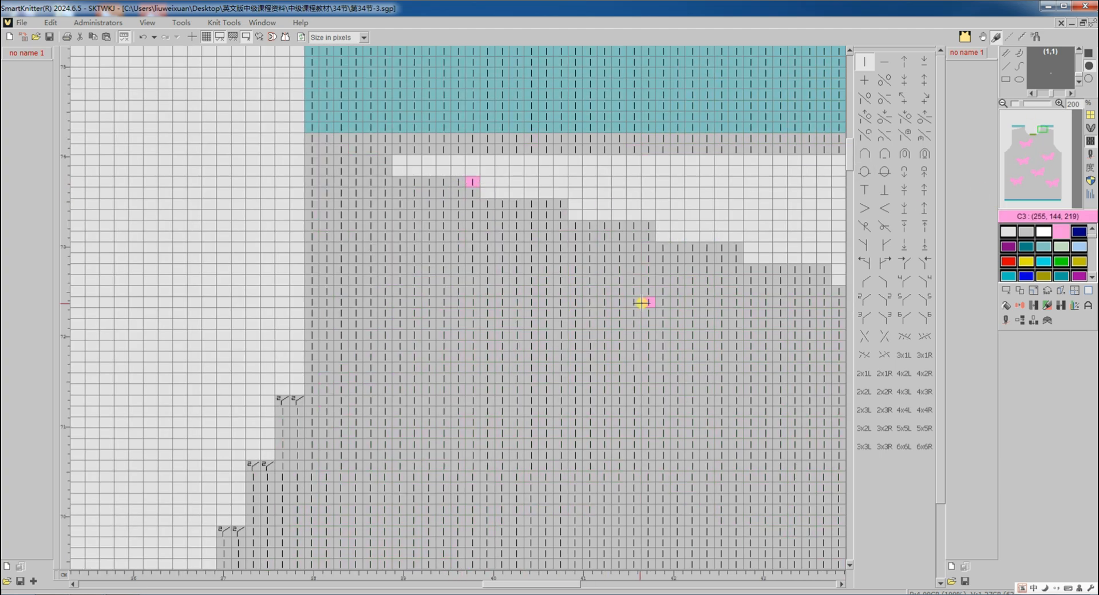
{"action": "scroll", "coordinate": [635, 303], "scroll_direction": "down", "scroll_amount": 3}
{"action": "key", "text": "F2"}
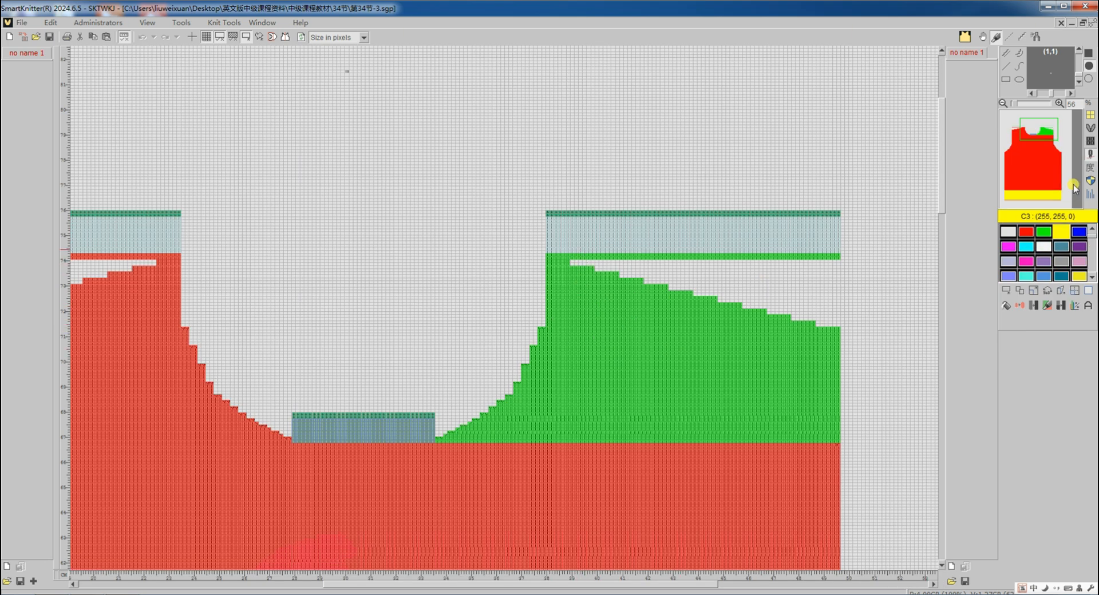
Open the butterfly design's feeder settings past the zone warning and assign the green shoulder zone's pink colour to feeder 6.
{"action": "left_click", "coordinate": [1090, 141]}
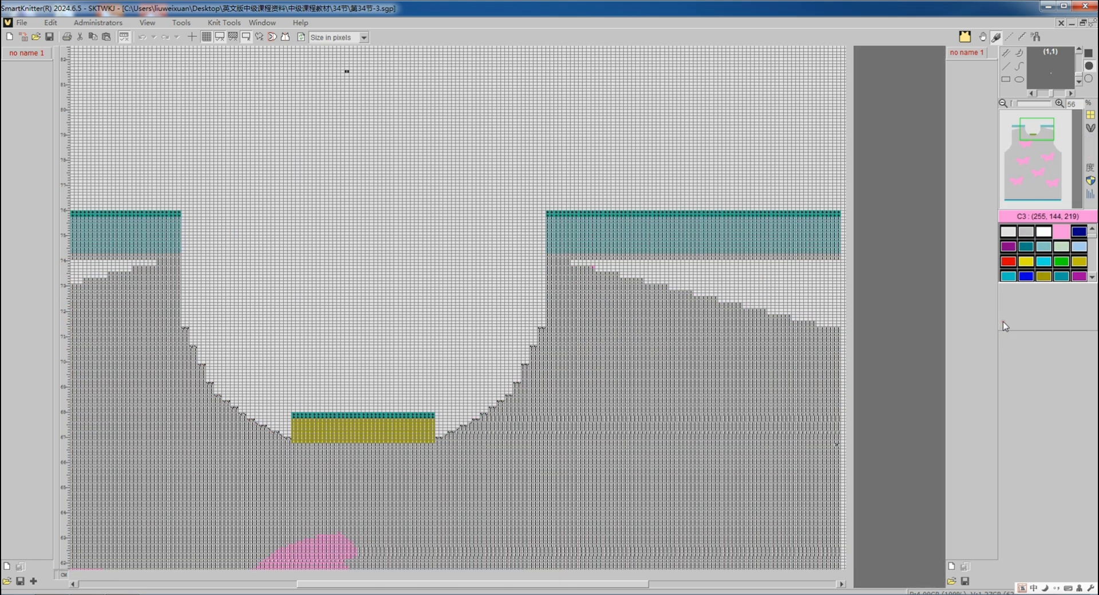
{"action": "key", "text": "F2"}
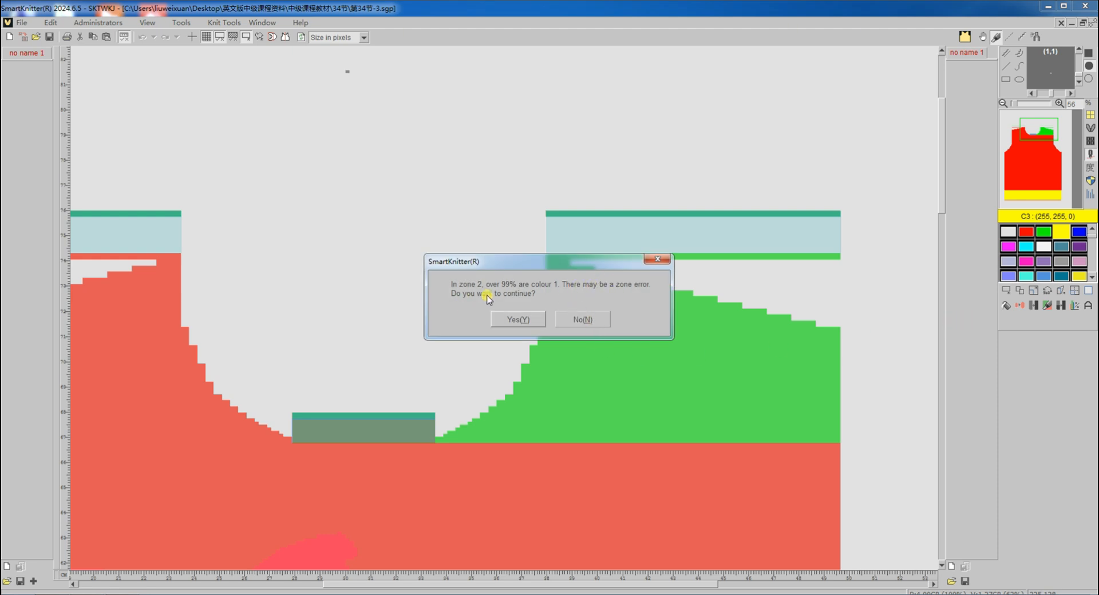
{"action": "left_click", "coordinate": [518, 319]}
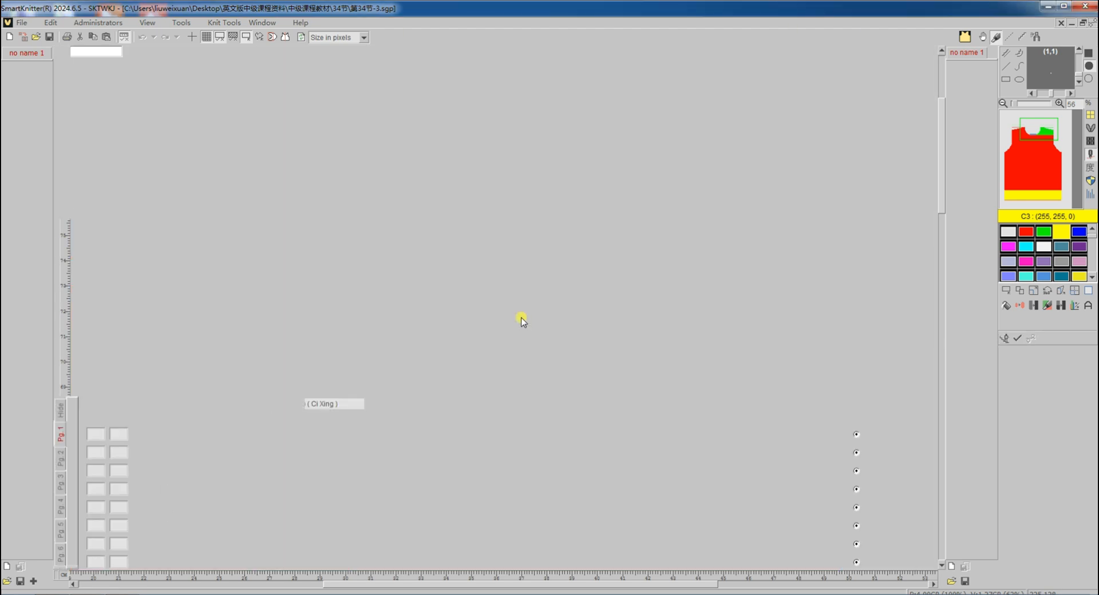
{"action": "scroll", "coordinate": [540, 374], "scroll_direction": "down", "scroll_amount": 1}
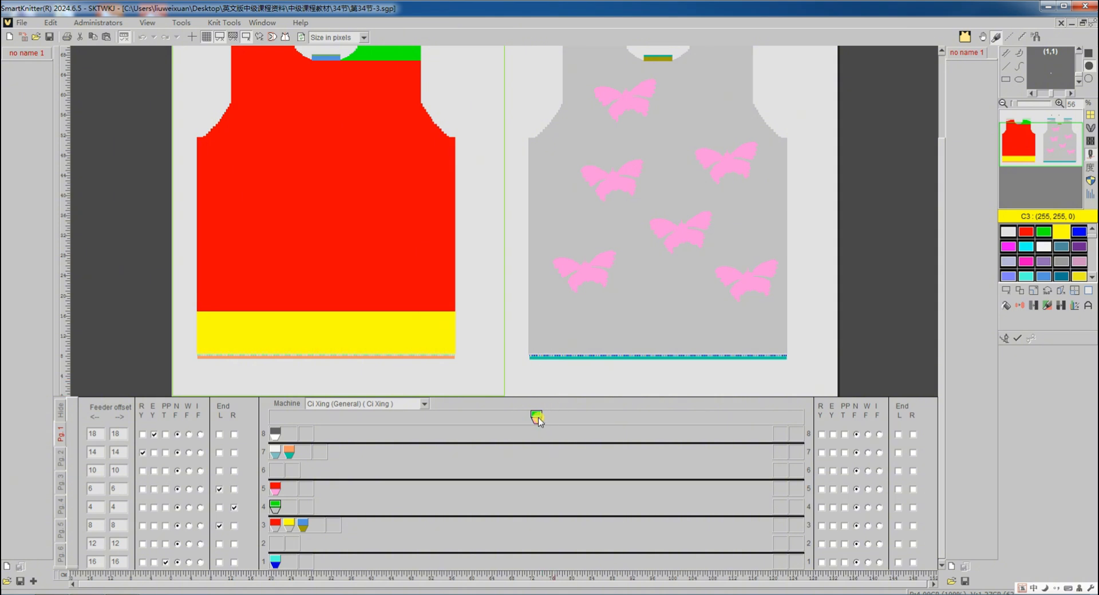
{"action": "left_click_drag", "start_coordinate": [536, 418], "coordinate": [446, 454]}
{"action": "left_click_drag", "start_coordinate": [281, 478], "coordinate": [279, 475]}
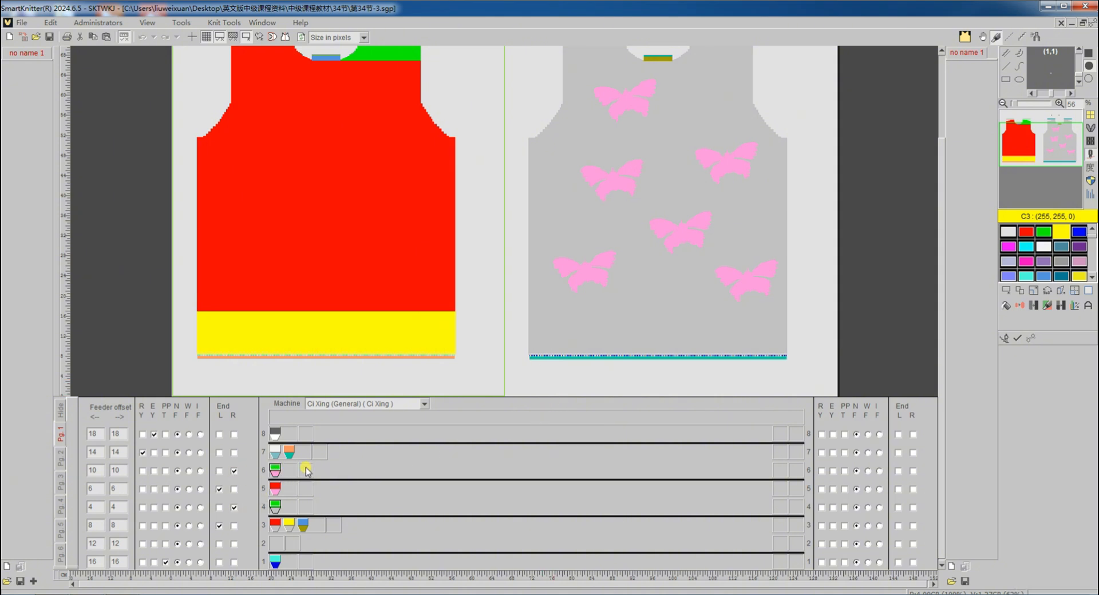
Keep Birds eye backing as the green shoulder zone's 2-colour jacquard style and translate the butterfly design.
{"action": "scroll", "coordinate": [393, 110], "scroll_direction": "up", "scroll_amount": 2}
{"action": "right_click", "coordinate": [373, 129]}
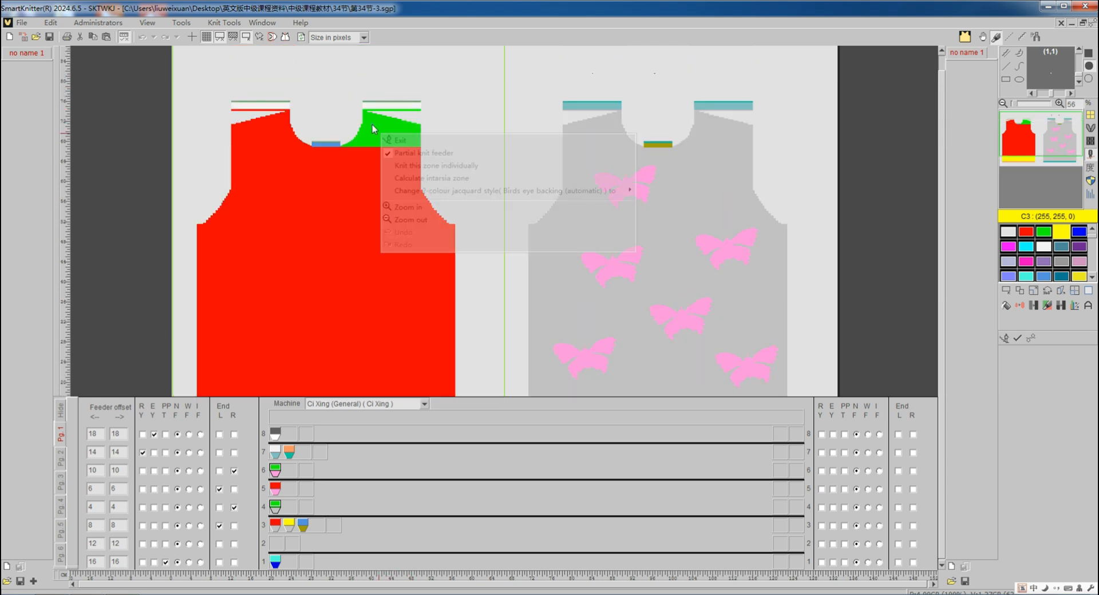
{"action": "mouse_move", "coordinate": [437, 191]}
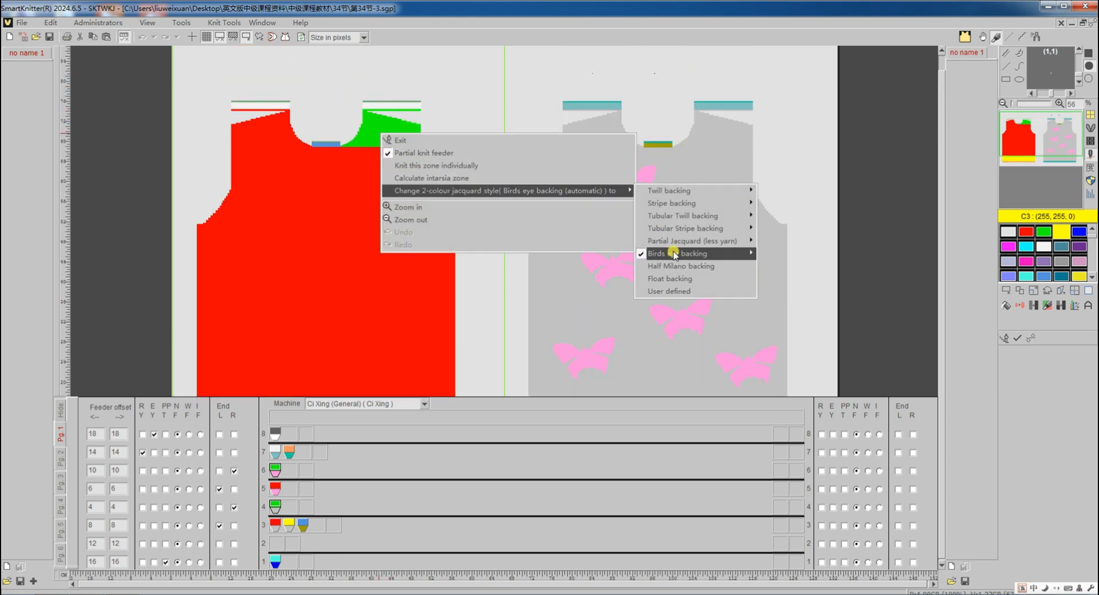
{"action": "mouse_move", "coordinate": [674, 255]}
{"action": "left_click", "coordinate": [787, 258]}
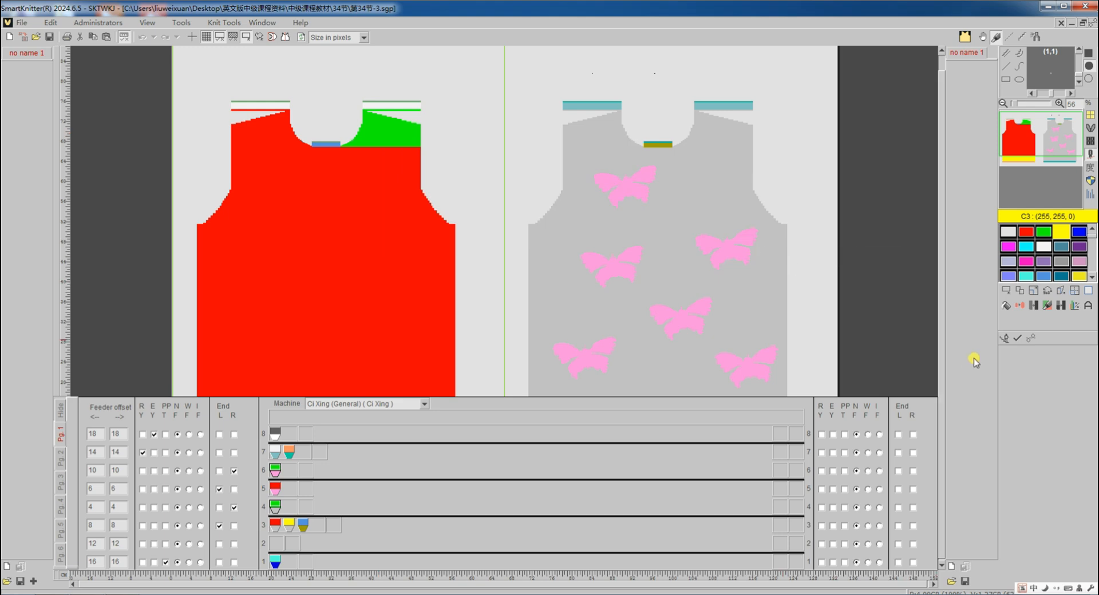
{"action": "left_click", "coordinate": [1018, 338]}
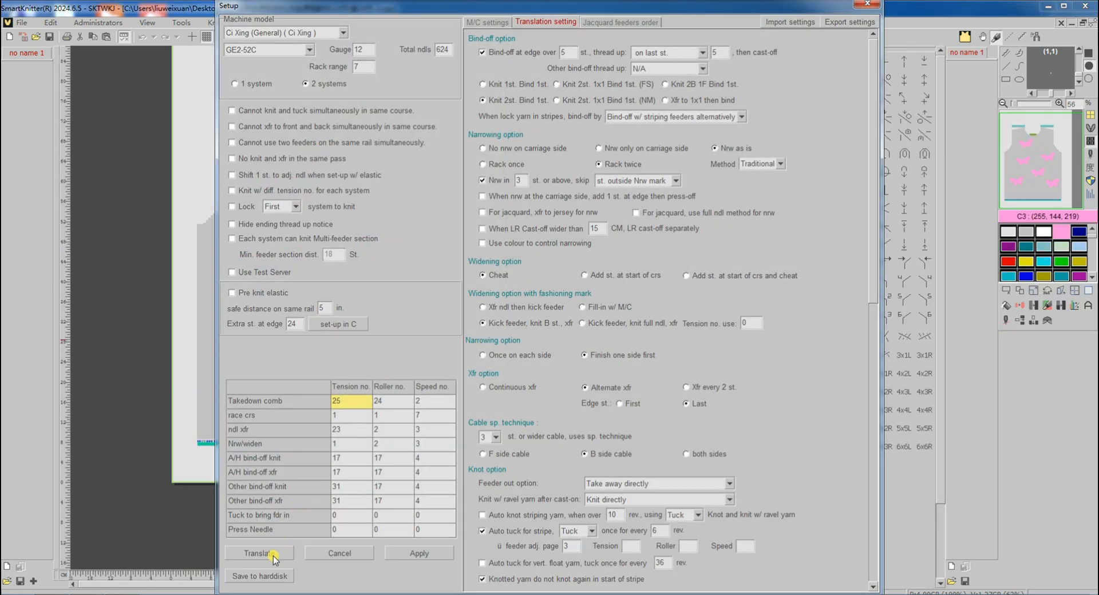
{"action": "left_click", "coordinate": [274, 555]}
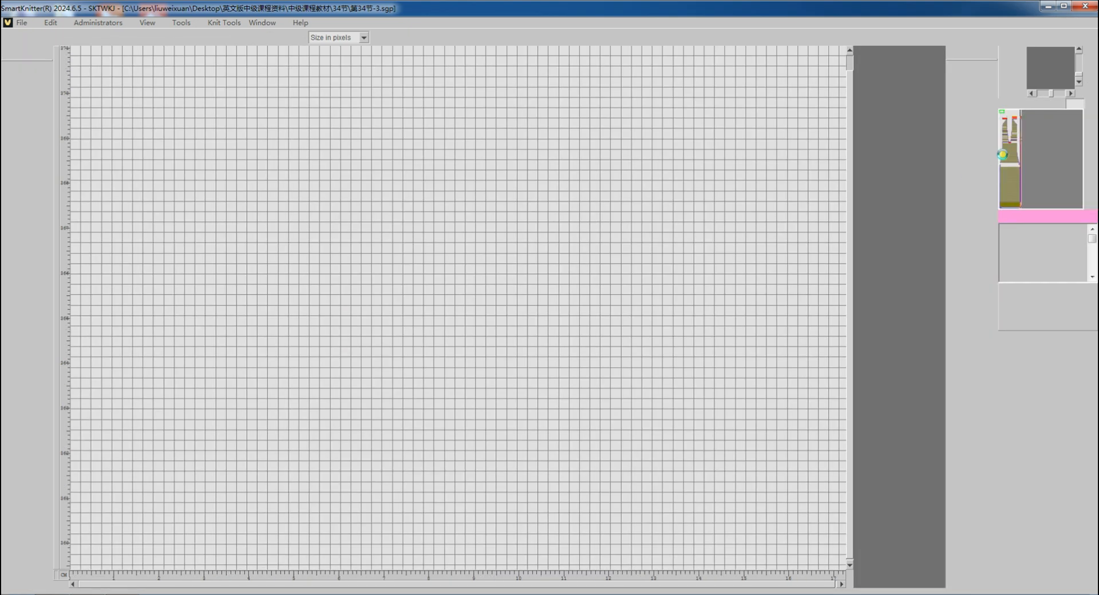
Examine the compiled chart above the neckline bind-off and the feeders carried on each shoulder section.
{"action": "left_click", "coordinate": [1002, 138]}
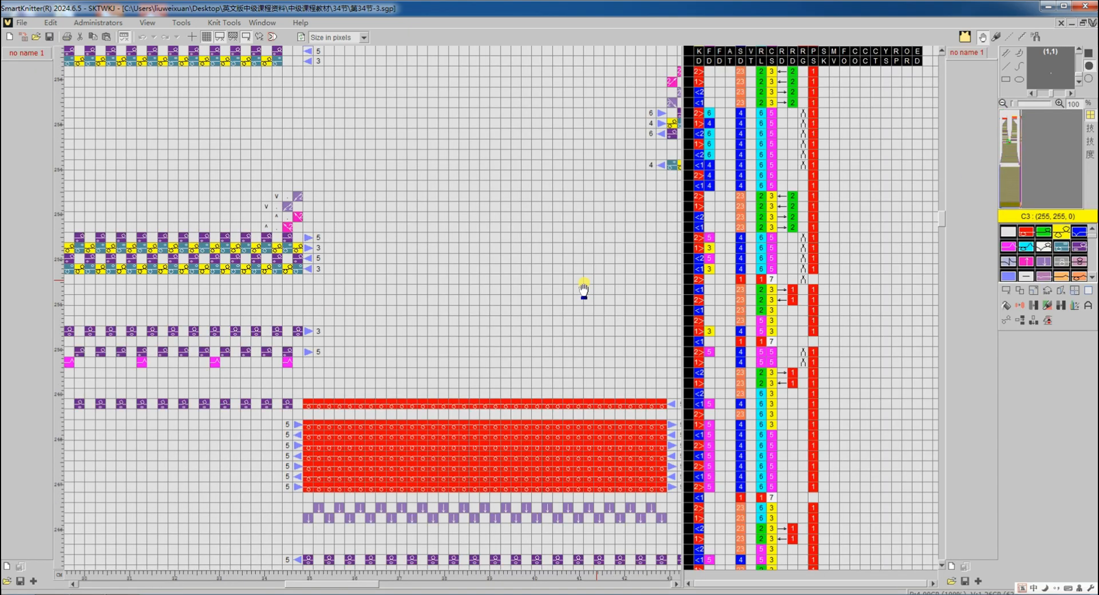
{"action": "scroll", "coordinate": [584, 290], "scroll_direction": "down", "scroll_amount": 3}
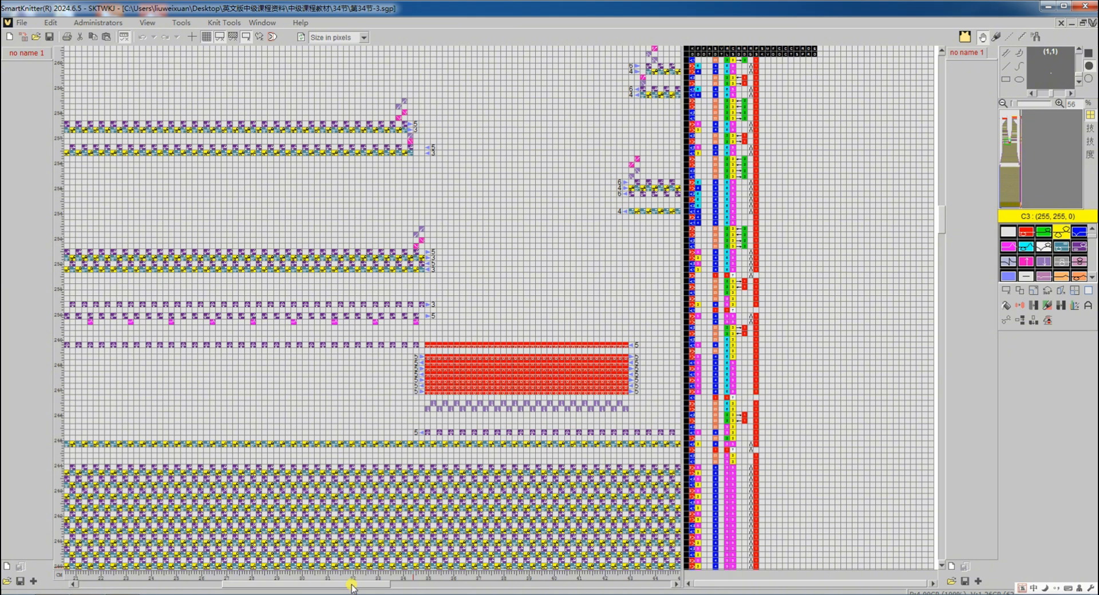
{"action": "left_click_drag", "start_coordinate": [352, 586], "coordinate": [412, 587]}
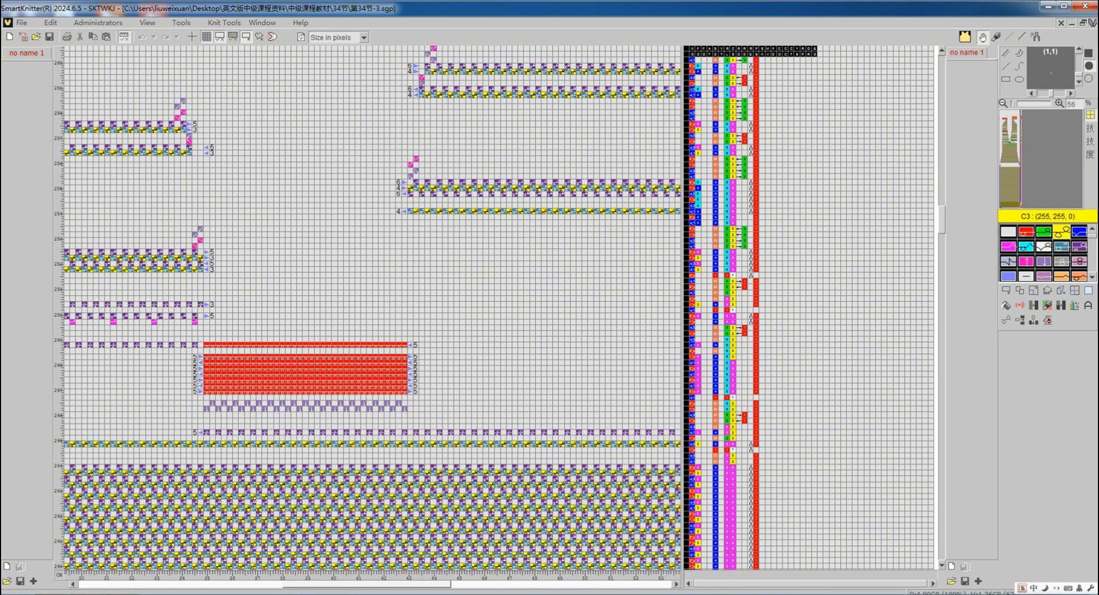
{"action": "scroll", "coordinate": [233, 319], "scroll_direction": "up", "scroll_amount": 2}
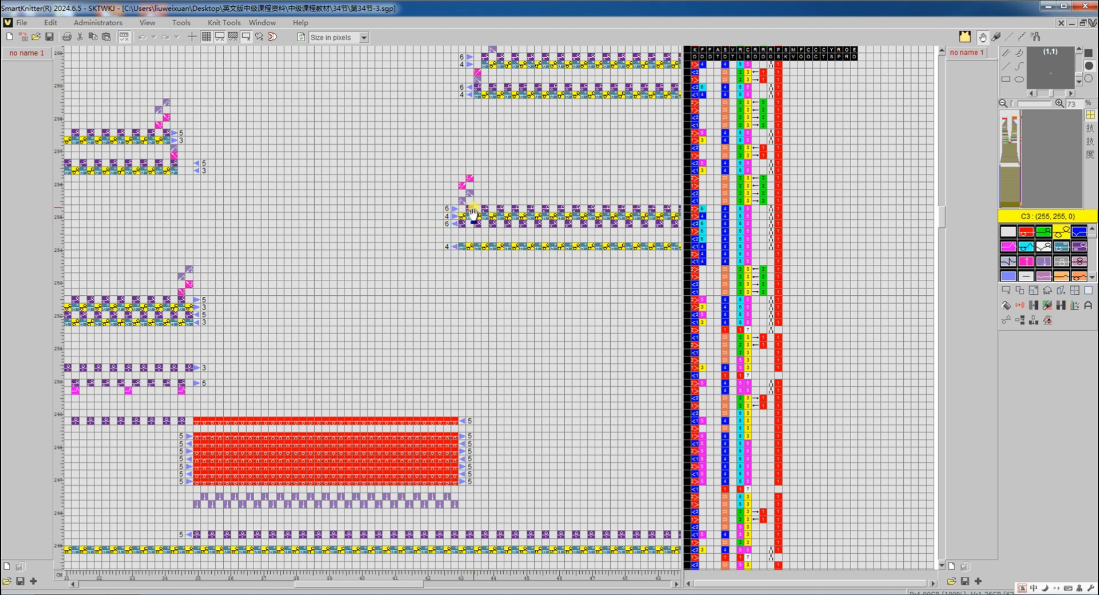
{"action": "scroll", "coordinate": [473, 215], "scroll_direction": "up", "scroll_amount": 3}
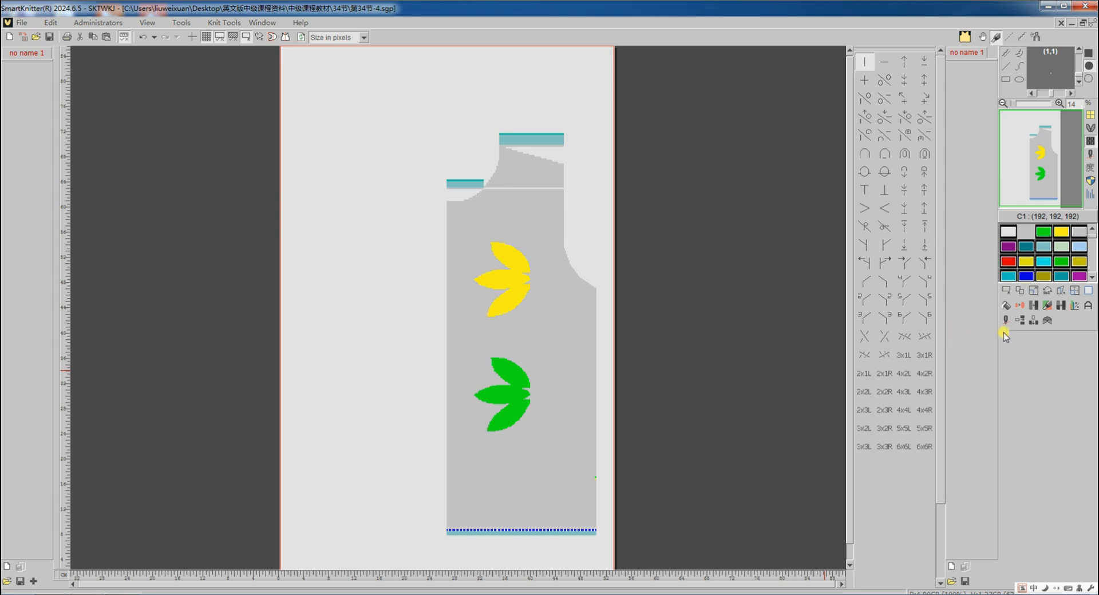
Check the feeder assignments of the yellow and green flower design and translate it to knitting machine code.
{"action": "left_click", "coordinate": [1004, 325]}
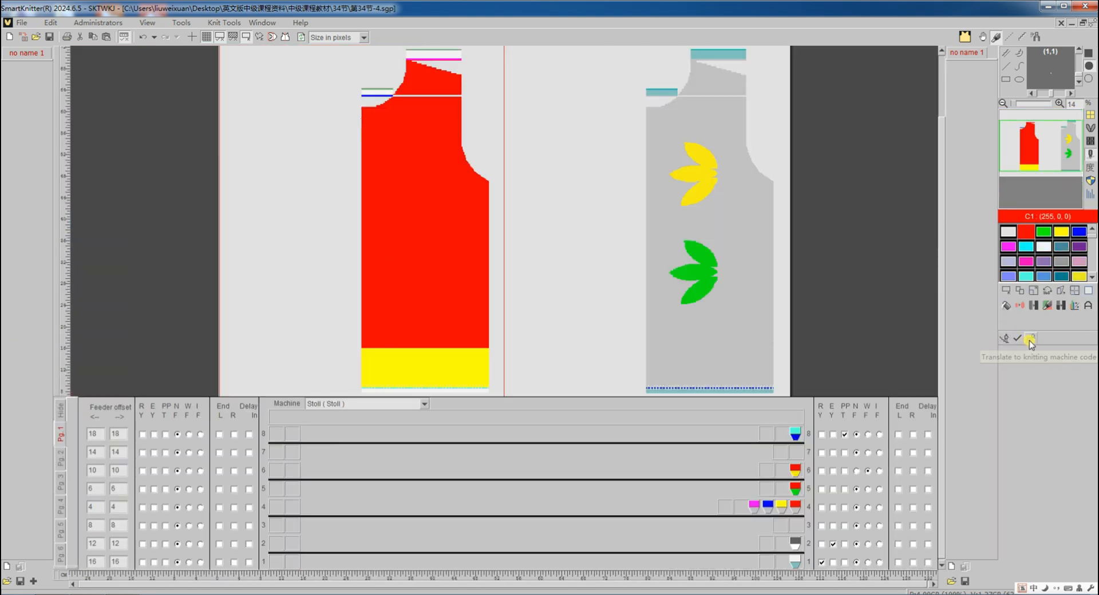
{"action": "left_click", "coordinate": [1029, 341]}
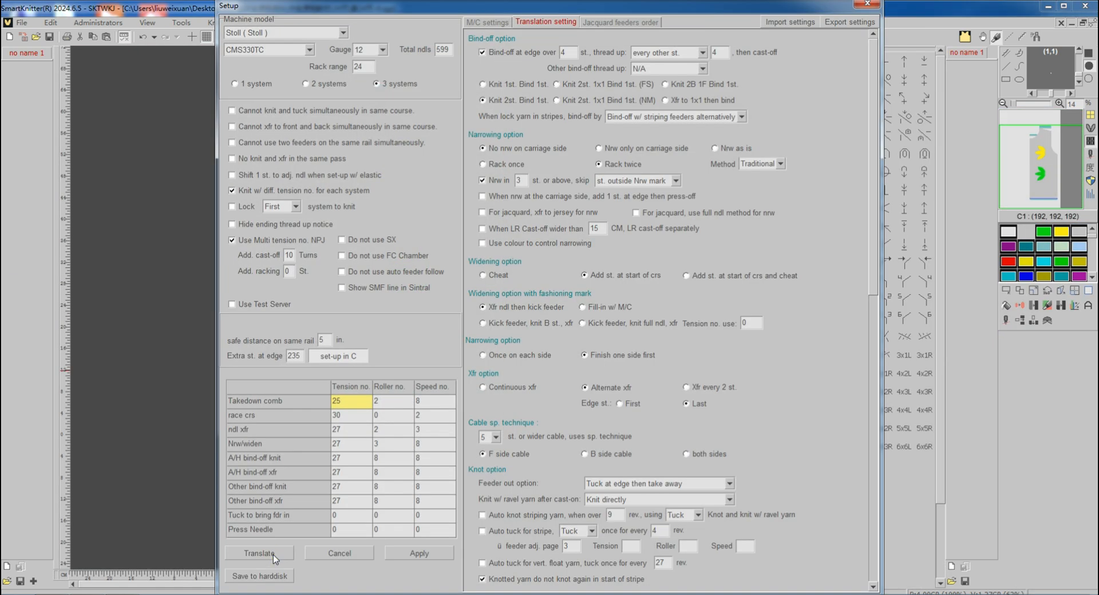
{"action": "left_click", "coordinate": [274, 558]}
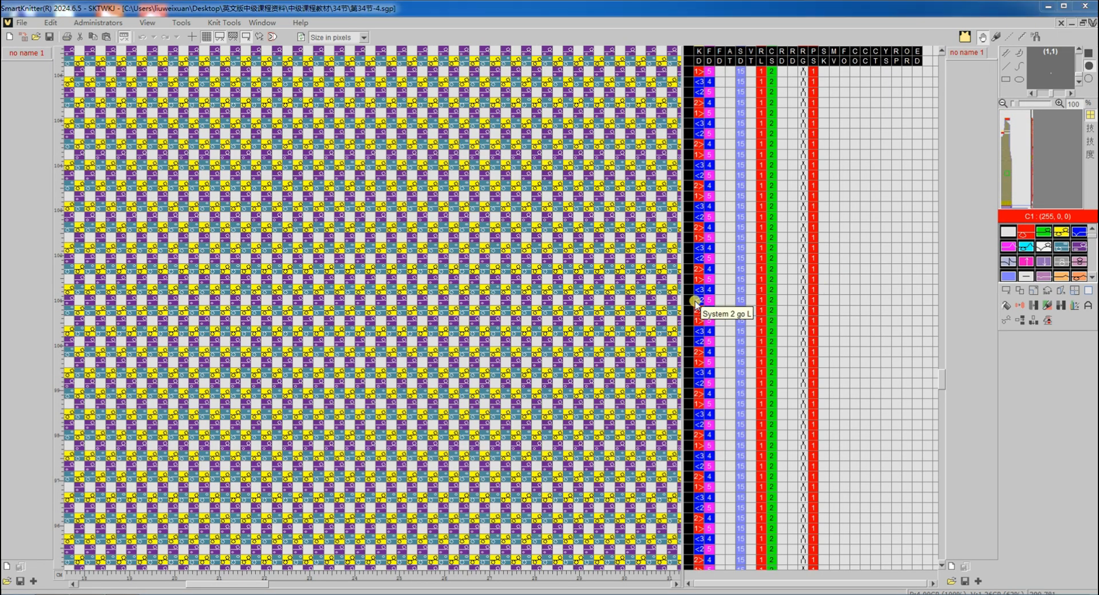
Examine the carriage systems and feeders of the compiled rows from the plain section up to the start of the flower.
{"action": "scroll", "coordinate": [695, 302], "scroll_direction": "up", "scroll_amount": 10}
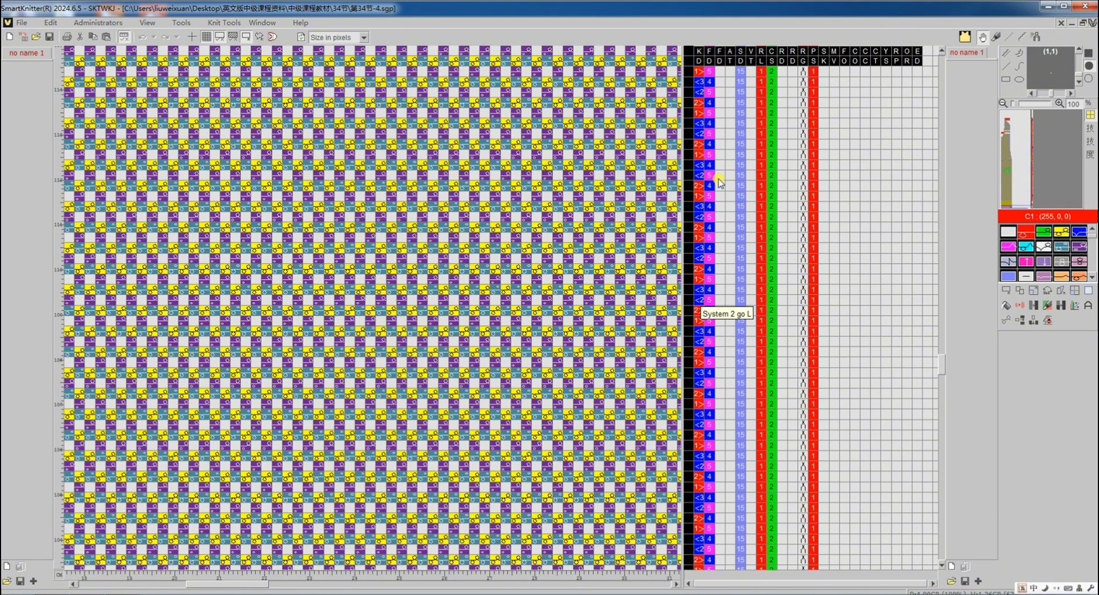
{"action": "scroll", "coordinate": [719, 182], "scroll_direction": "up", "scroll_amount": 8}
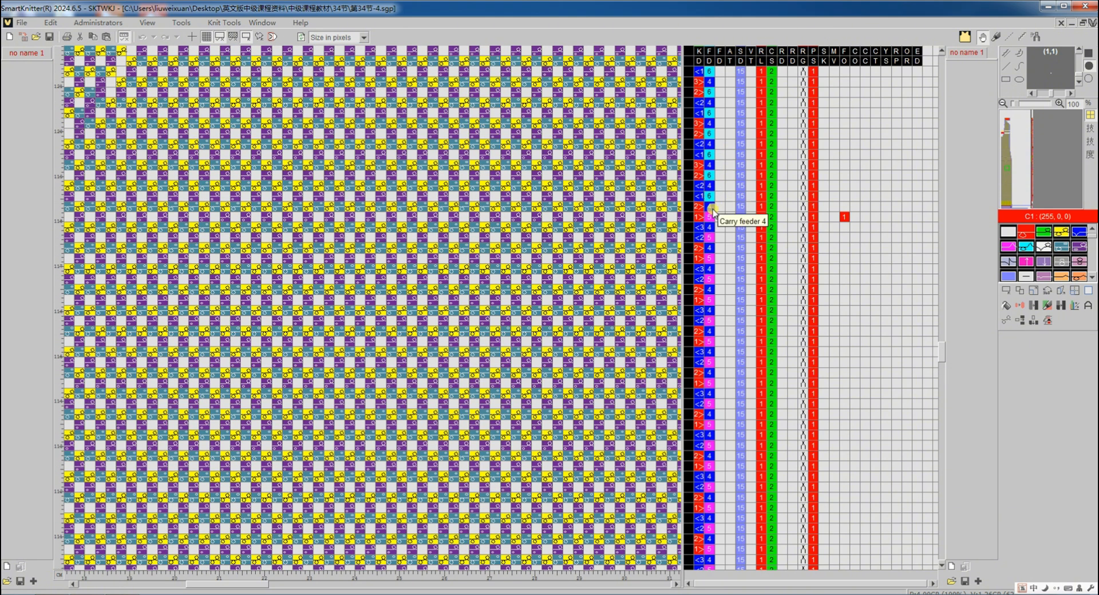
{"action": "scroll", "coordinate": [712, 209], "scroll_direction": "down", "scroll_amount": 5}
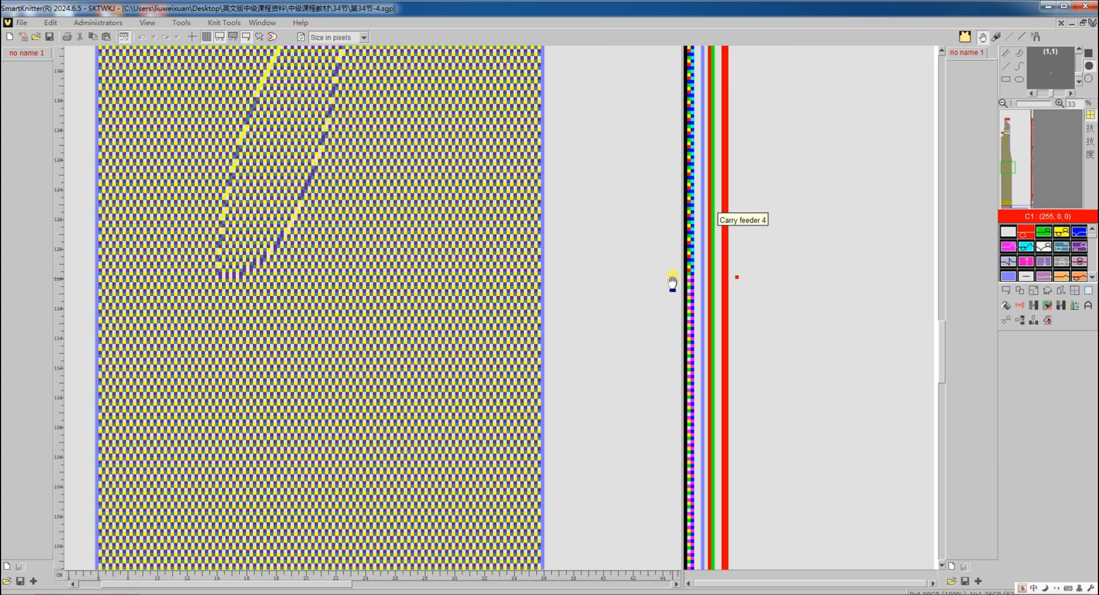
Add a single green C2 stitch and, lower down, a single yellow C3 stitch on the panel's left edge between the flowers.
{"action": "key", "text": "ctrl+Tab"}
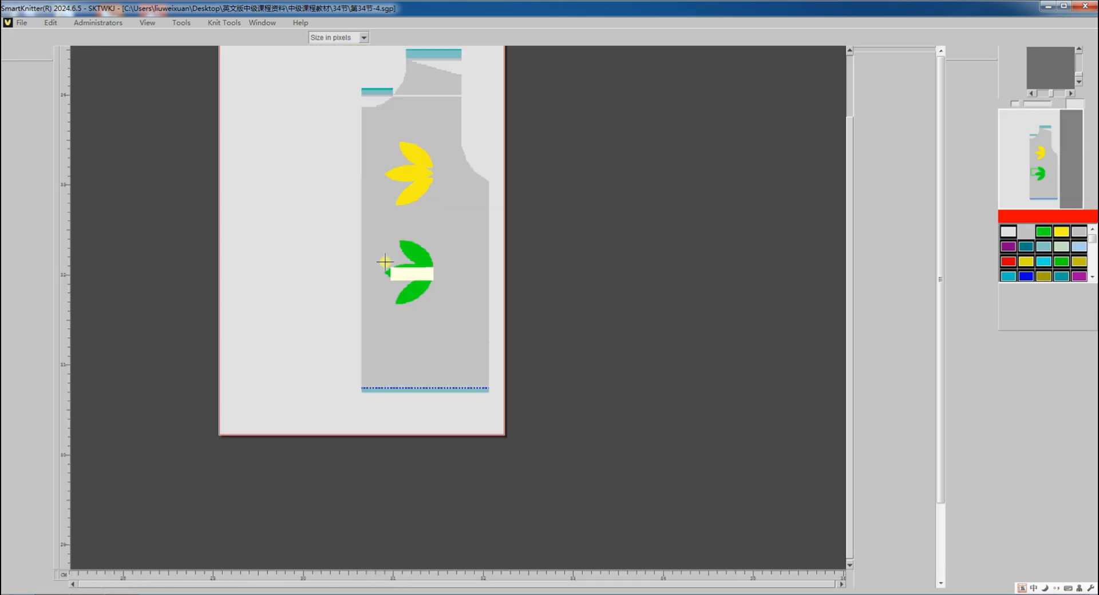
{"action": "scroll", "coordinate": [420, 246], "scroll_direction": "down", "scroll_amount": 3}
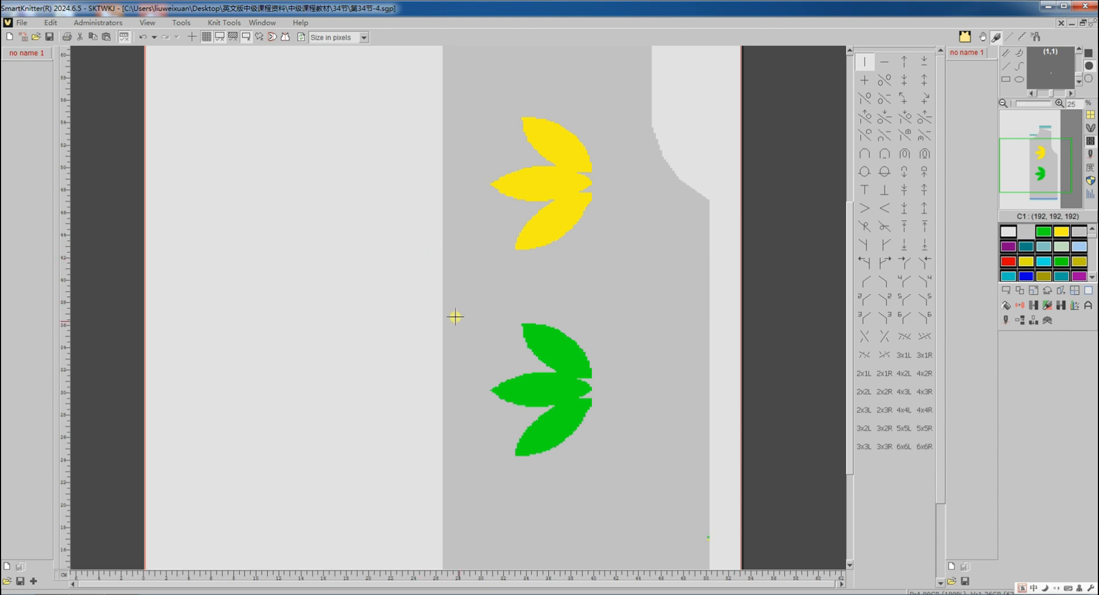
{"action": "right_click", "coordinate": [512, 393]}
{"action": "scroll", "coordinate": [450, 249], "scroll_direction": "up", "scroll_amount": 2}
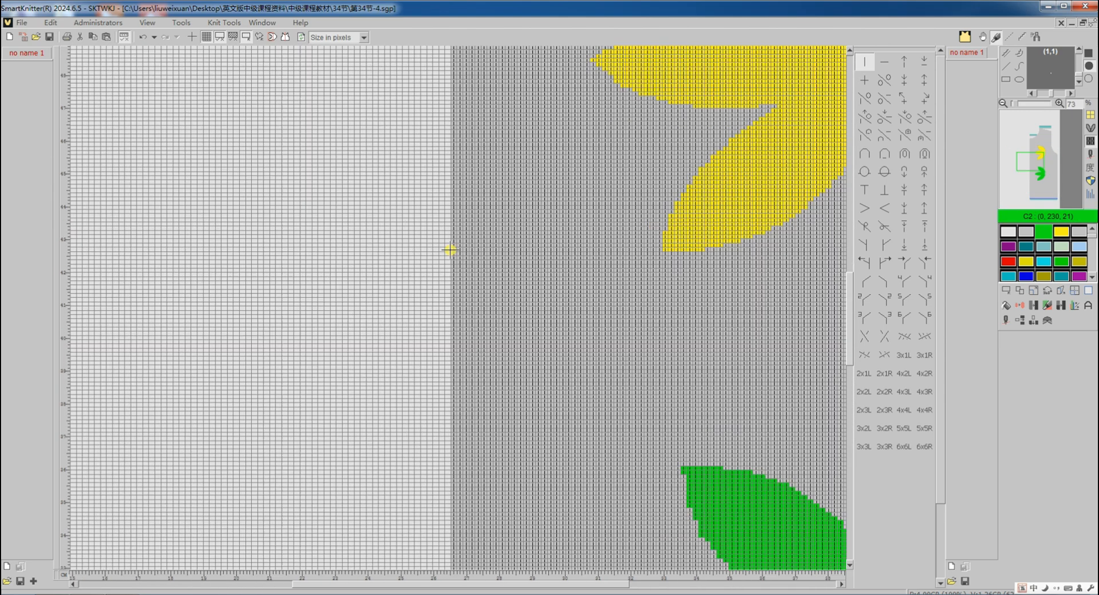
{"action": "right_click", "coordinate": [732, 225]}
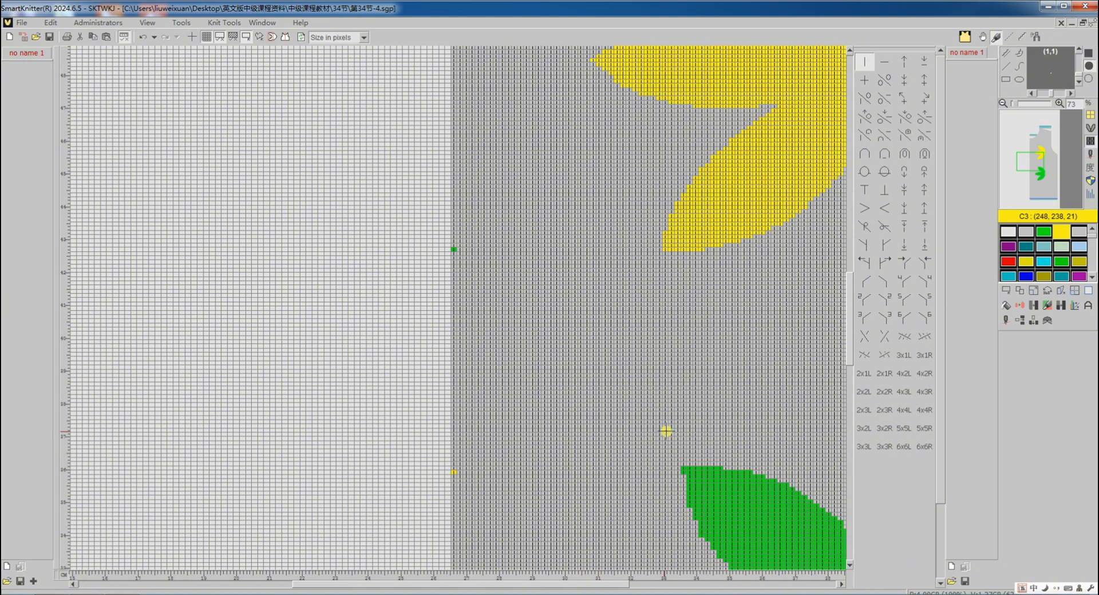
Check the 3-colour jacquard style and its Birds eye backing options for the flower design's red body zone.
{"action": "left_click", "coordinate": [1004, 327]}
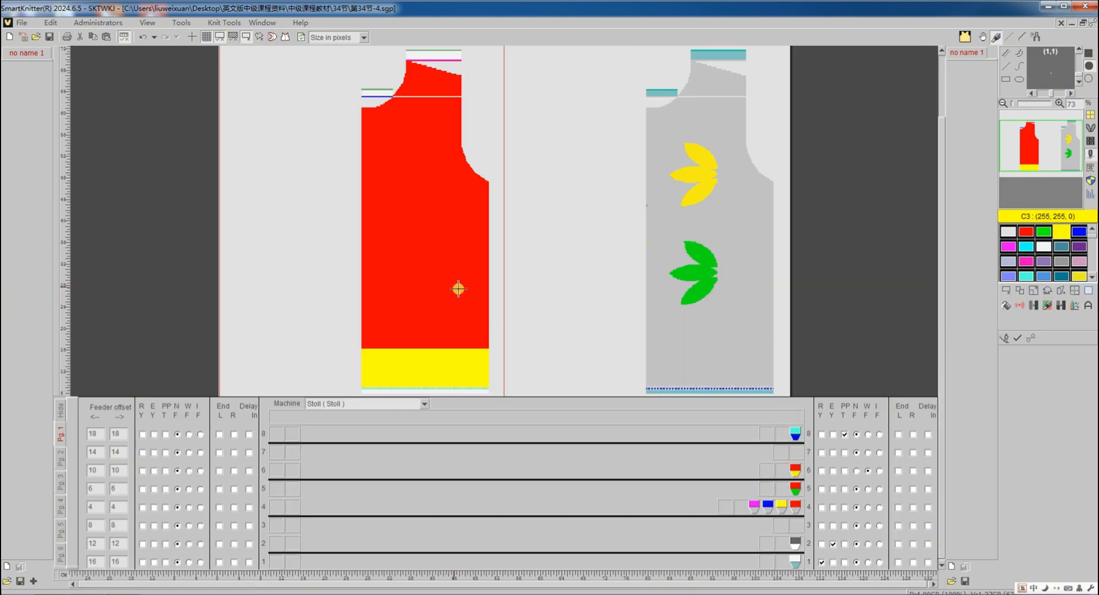
{"action": "right_click", "coordinate": [446, 274]}
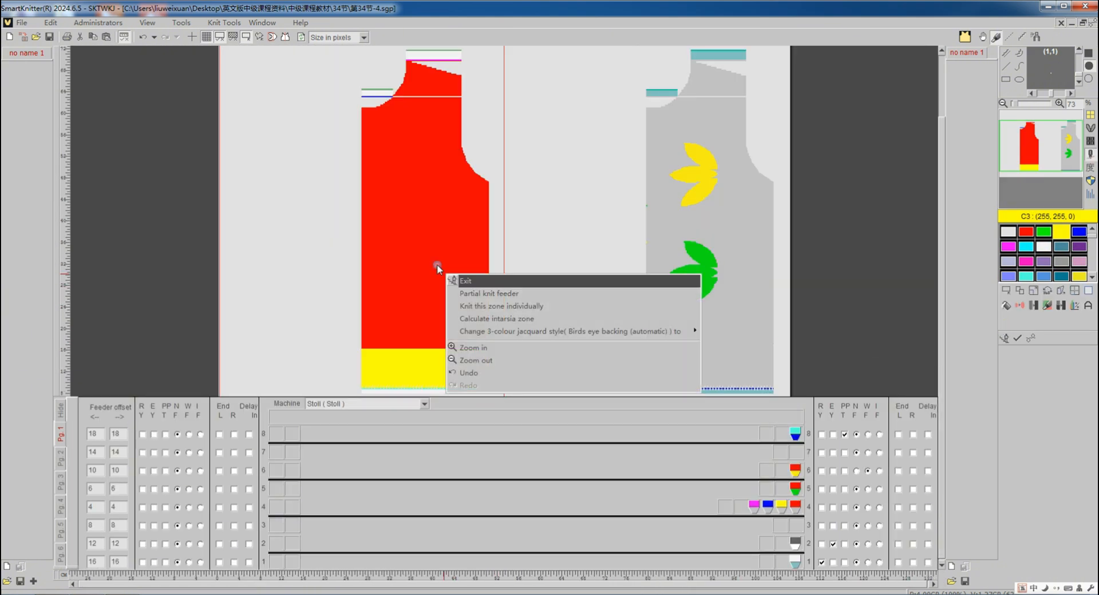
{"action": "mouse_move", "coordinate": [508, 330]}
{"action": "mouse_move", "coordinate": [751, 395]}
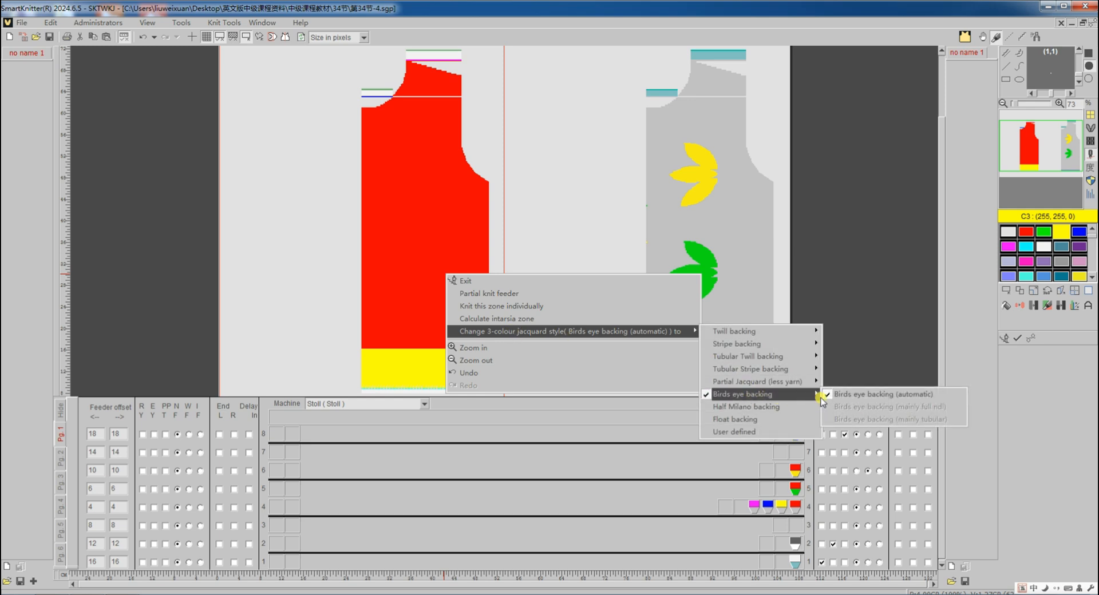
Translate the flower design again and examine the feeder order in the compiled three-colour jacquard rows.
{"action": "left_click", "coordinate": [1032, 339]}
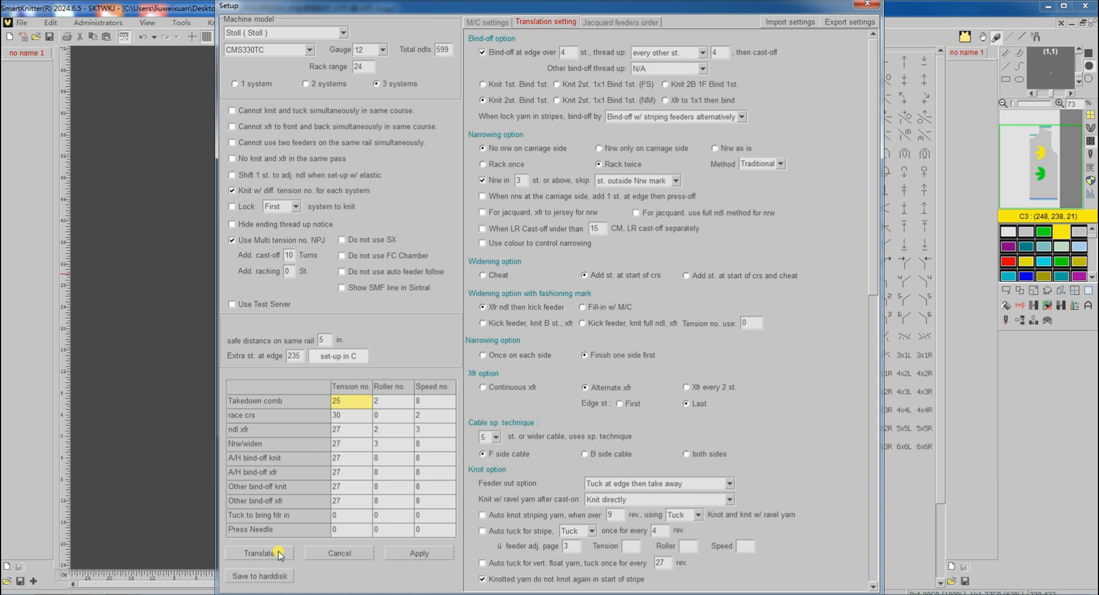
{"action": "left_click", "coordinate": [279, 554]}
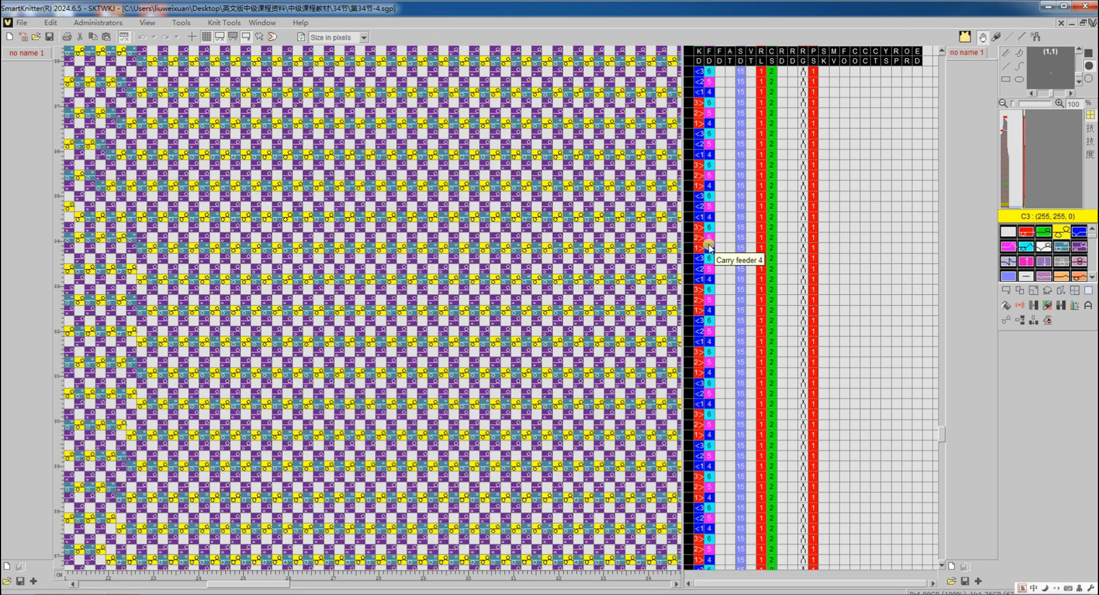
{"action": "scroll", "coordinate": [712, 235], "scroll_direction": "up", "scroll_amount": 5}
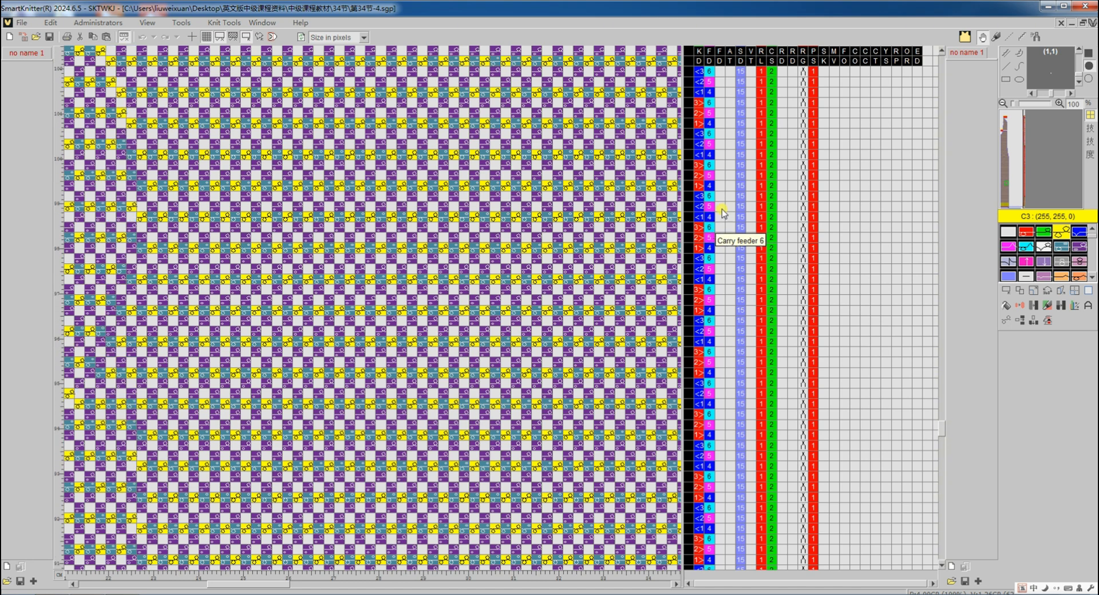
{"action": "scroll", "coordinate": [765, 243], "scroll_direction": "up", "scroll_amount": 3}
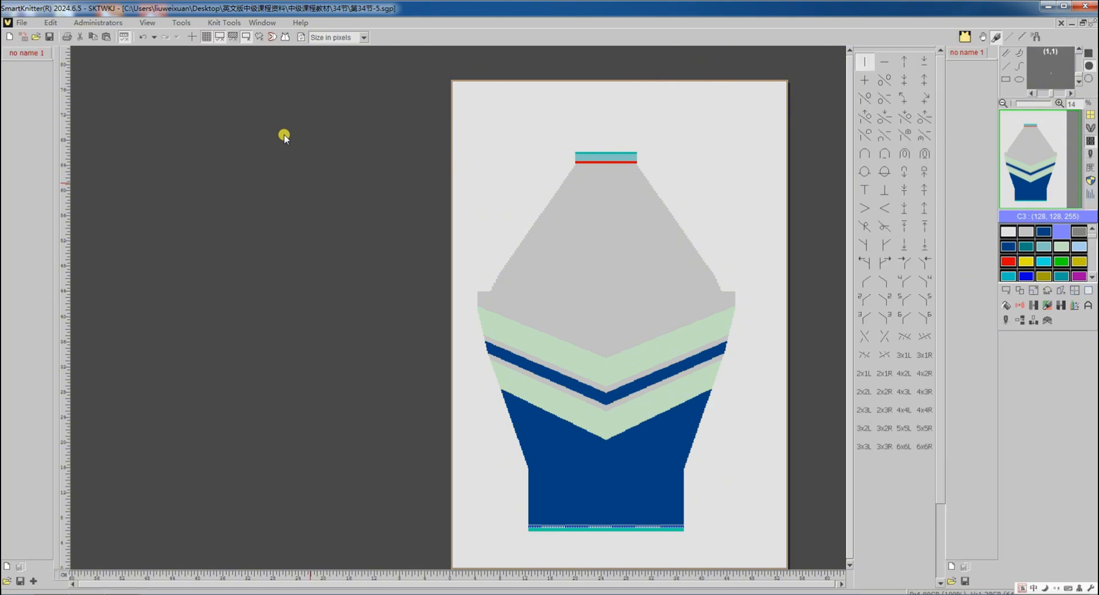
Select an area at the left end of the red zone's lowest rows and show that spot in the stitch view.
{"action": "left_click", "coordinate": [548, 289]}
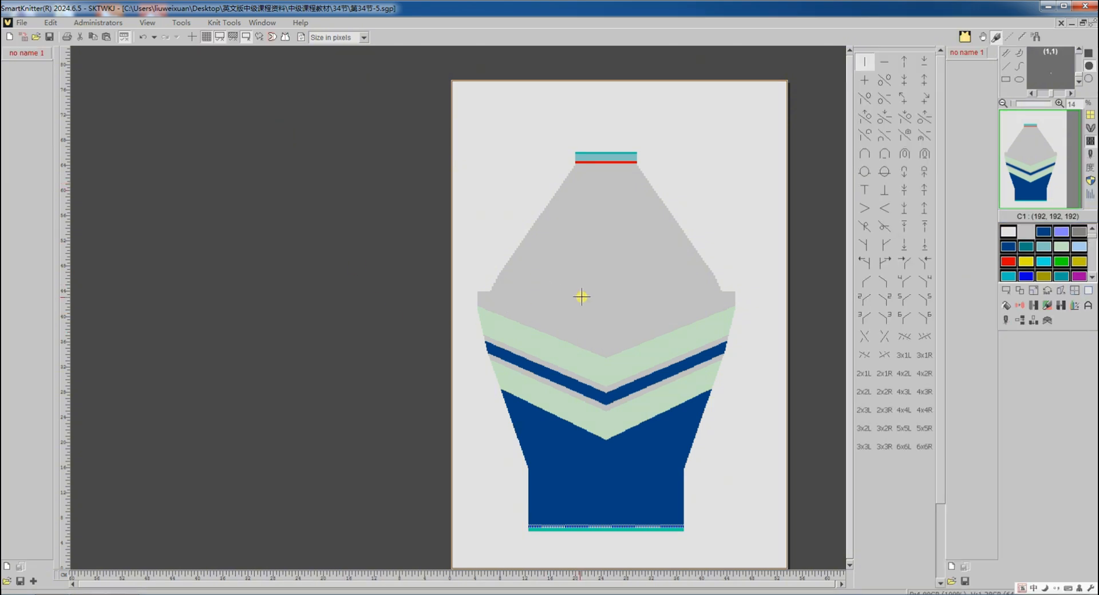
{"action": "left_click", "coordinate": [1090, 154]}
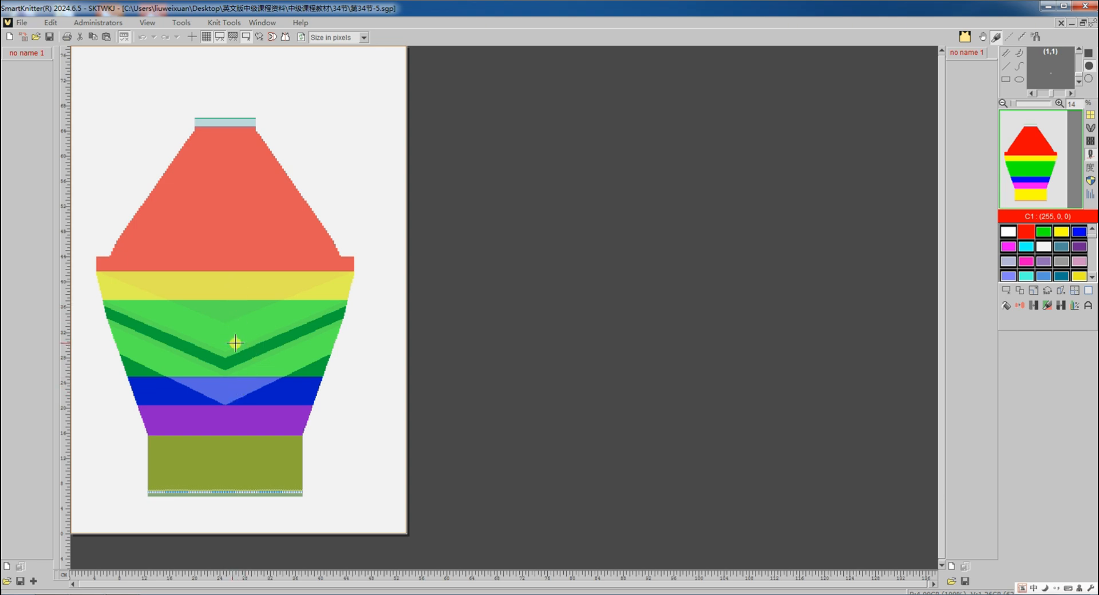
{"action": "scroll", "coordinate": [96, 266], "scroll_direction": "up", "scroll_amount": 6}
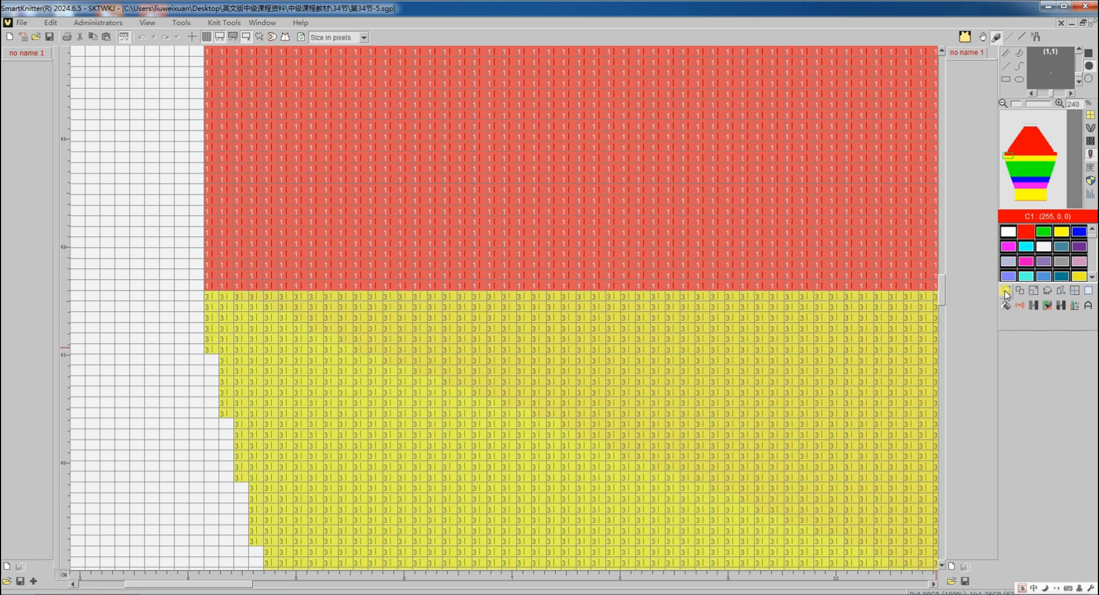
{"action": "left_click", "coordinate": [1006, 292]}
{"action": "left_click_drag", "start_coordinate": [204, 290], "coordinate": [344, 160]}
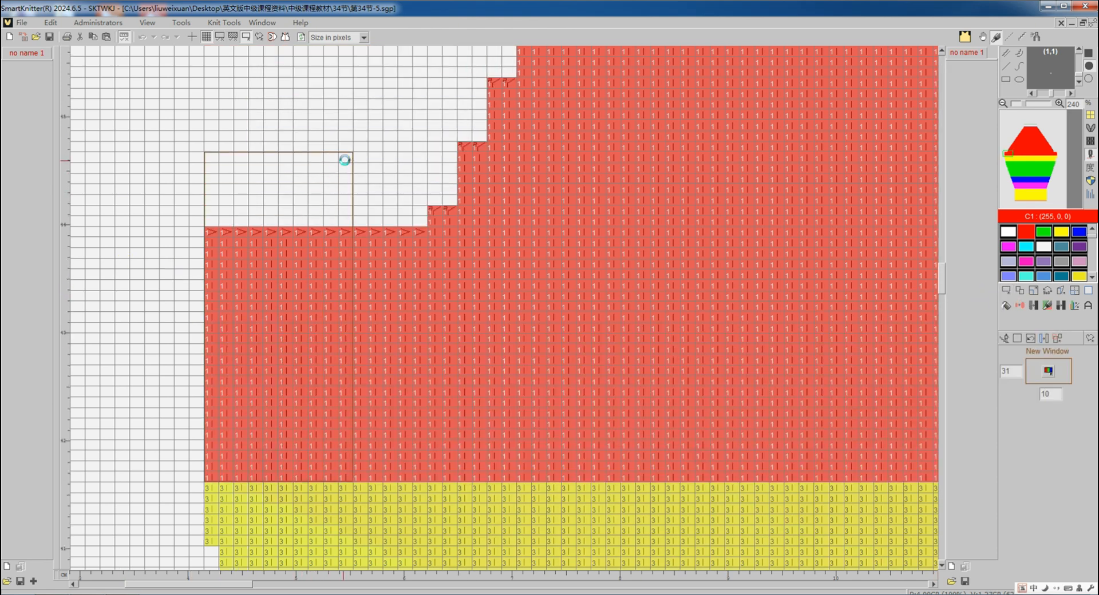
{"action": "left_click", "coordinate": [1091, 142]}
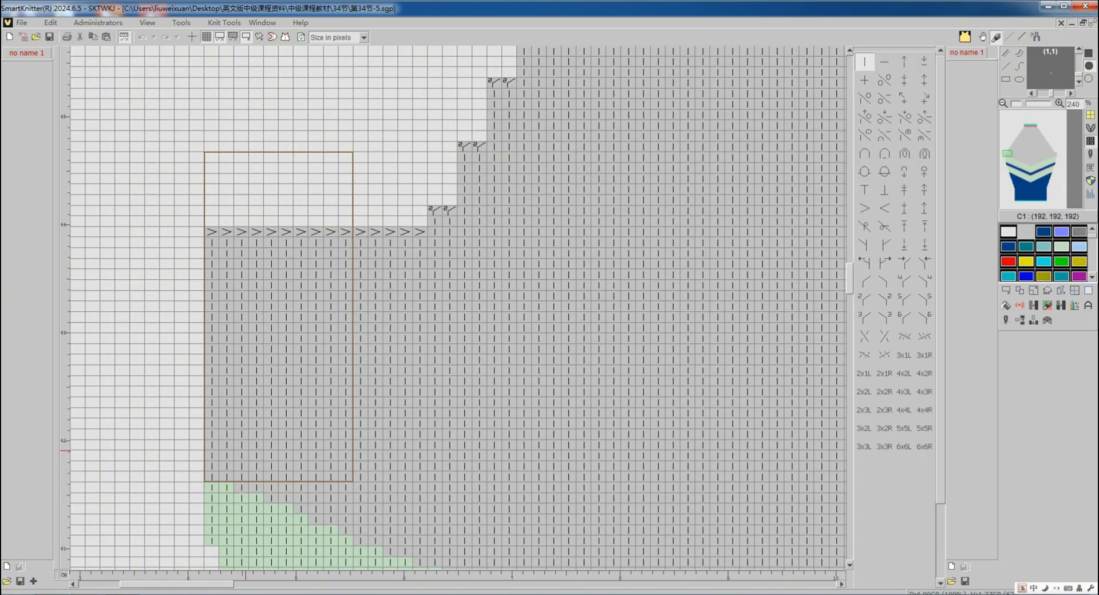
{"action": "scroll", "coordinate": [216, 474], "scroll_direction": "up", "scroll_amount": 3}
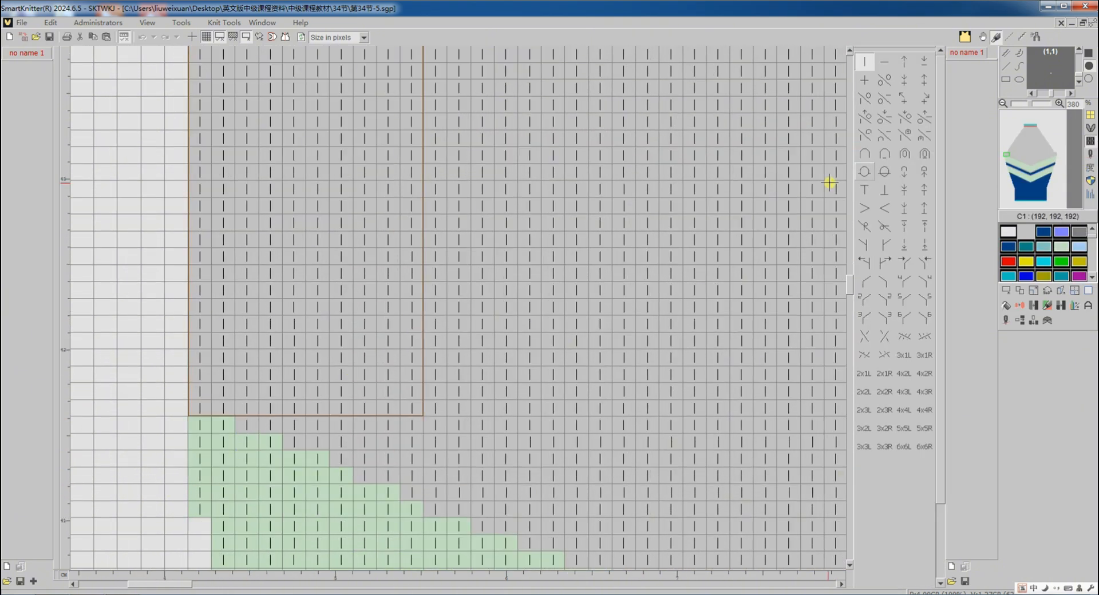
Place a 2×2 checkerboard of + and T stitches in the selected grey area's lower-left corner, just above the green chevron.
{"action": "left_click", "coordinate": [866, 80]}
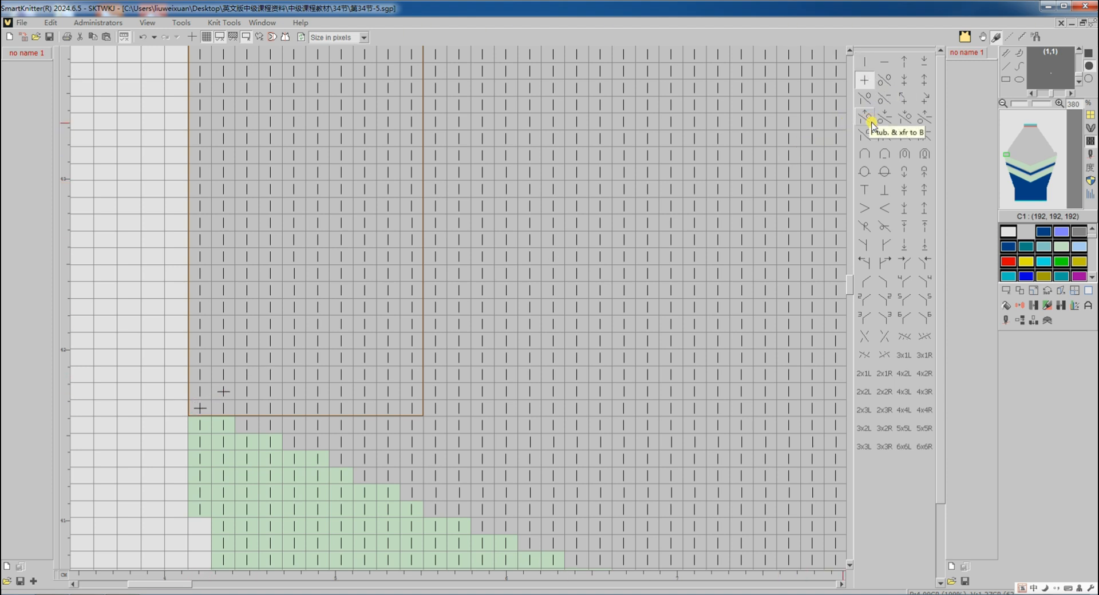
{"action": "left_click", "coordinate": [871, 194]}
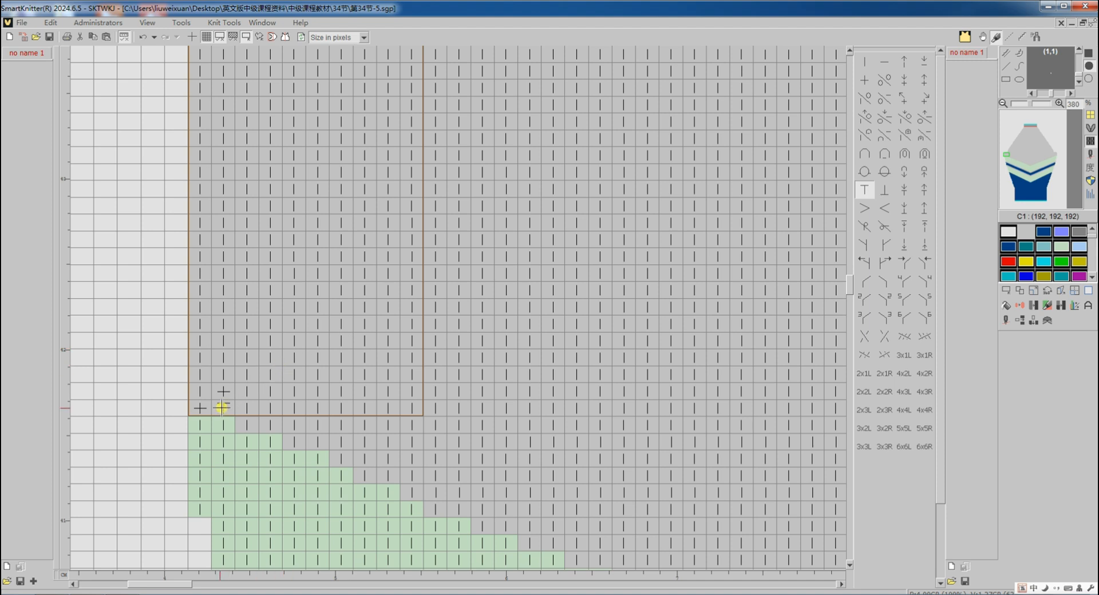
{"action": "left_click", "coordinate": [198, 392]}
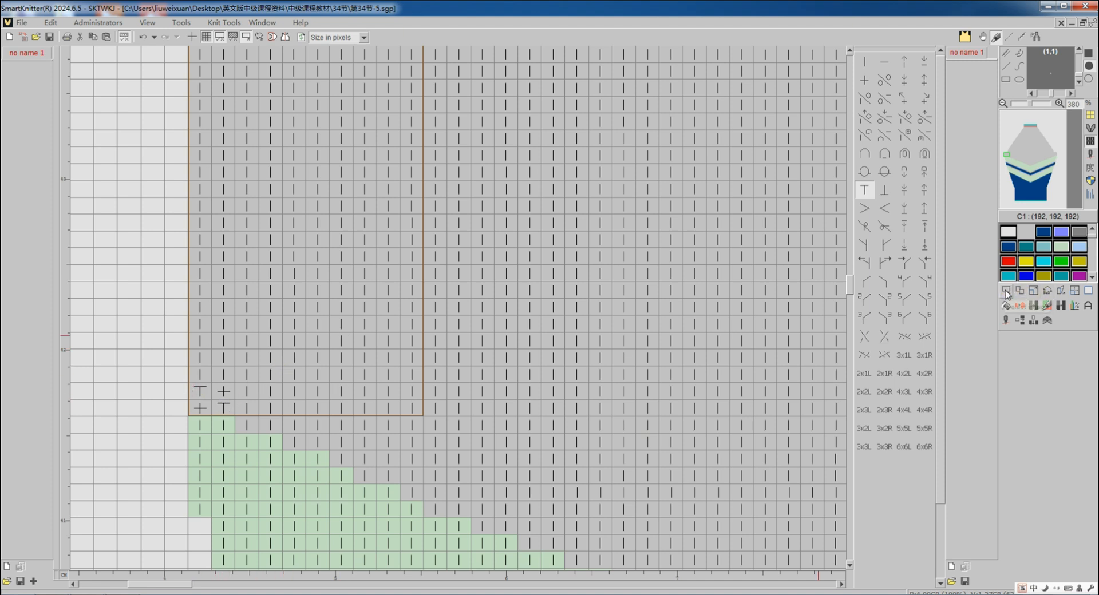
Select the 2×2 stitch motif and repeat it across the two grey rows to the panel's right edge.
{"action": "left_click_drag", "start_coordinate": [236, 387], "coordinate": [198, 411]}
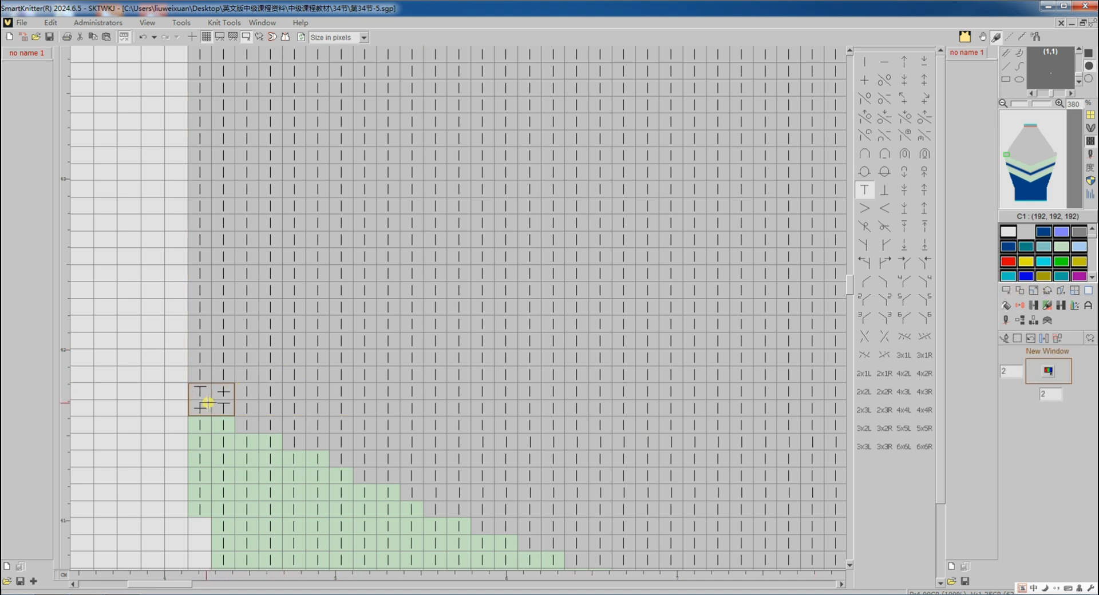
{"action": "left_click", "coordinate": [1057, 158]}
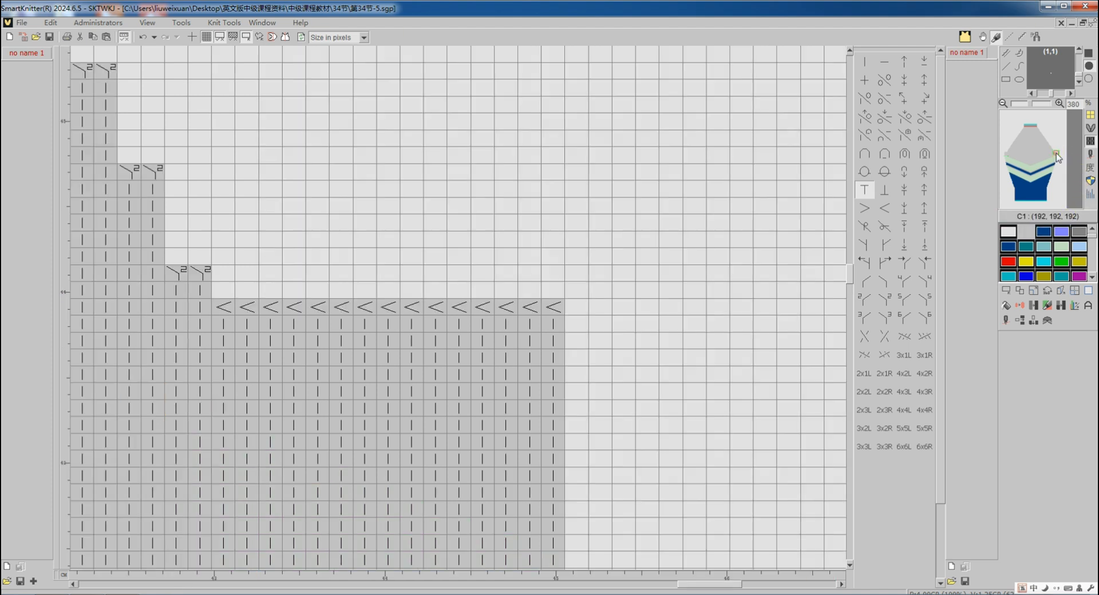
{"action": "left_click", "coordinate": [1075, 290]}
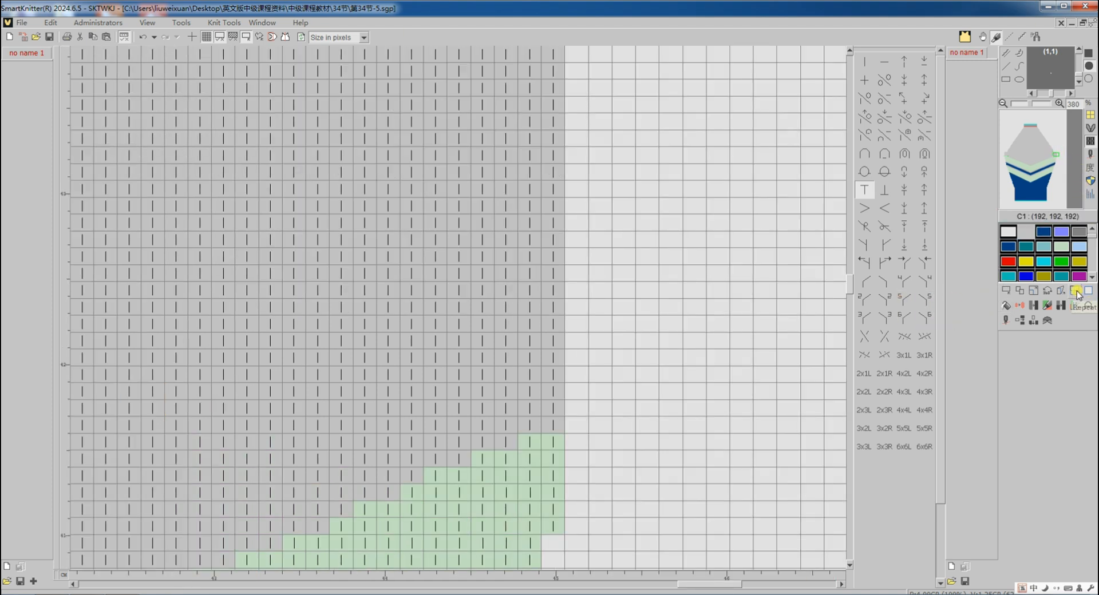
{"action": "left_click", "coordinate": [554, 403]}
Select the last 2×2 motif at the right edge and fill the grey section above with its structure pattern.
{"action": "left_click", "coordinate": [1004, 291]}
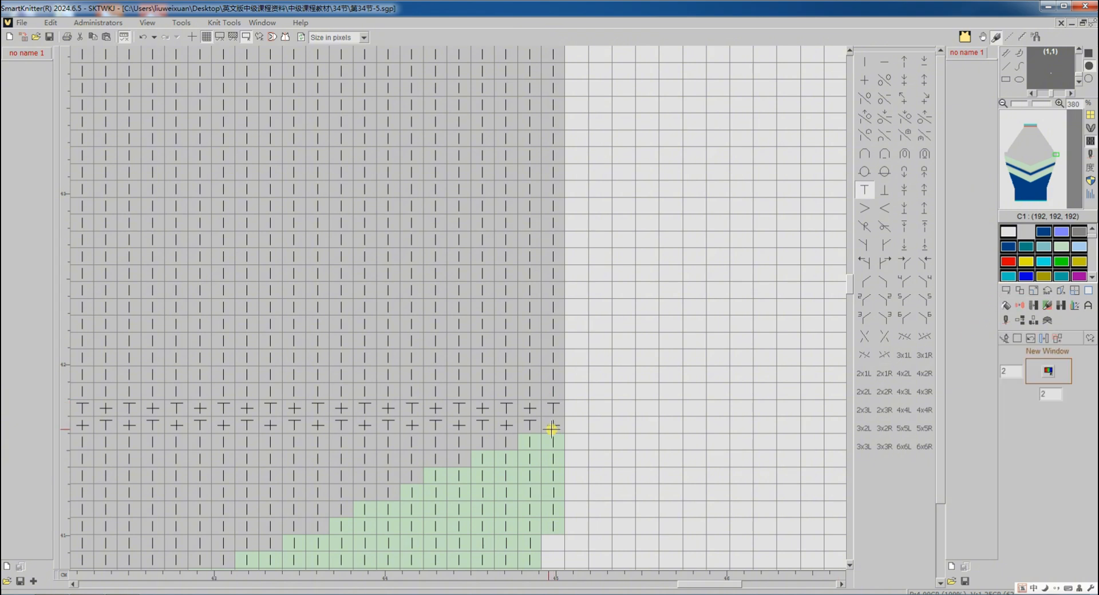
{"action": "left_click_drag", "start_coordinate": [551, 429], "coordinate": [525, 409]}
{"action": "left_click", "coordinate": [1006, 306]}
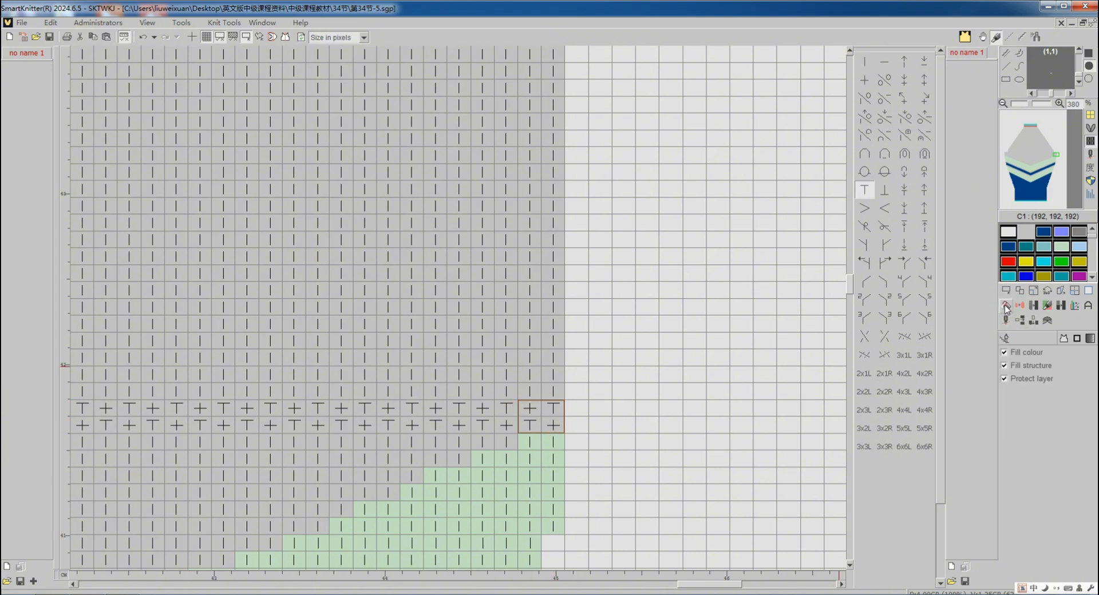
{"action": "left_click", "coordinate": [1064, 340]}
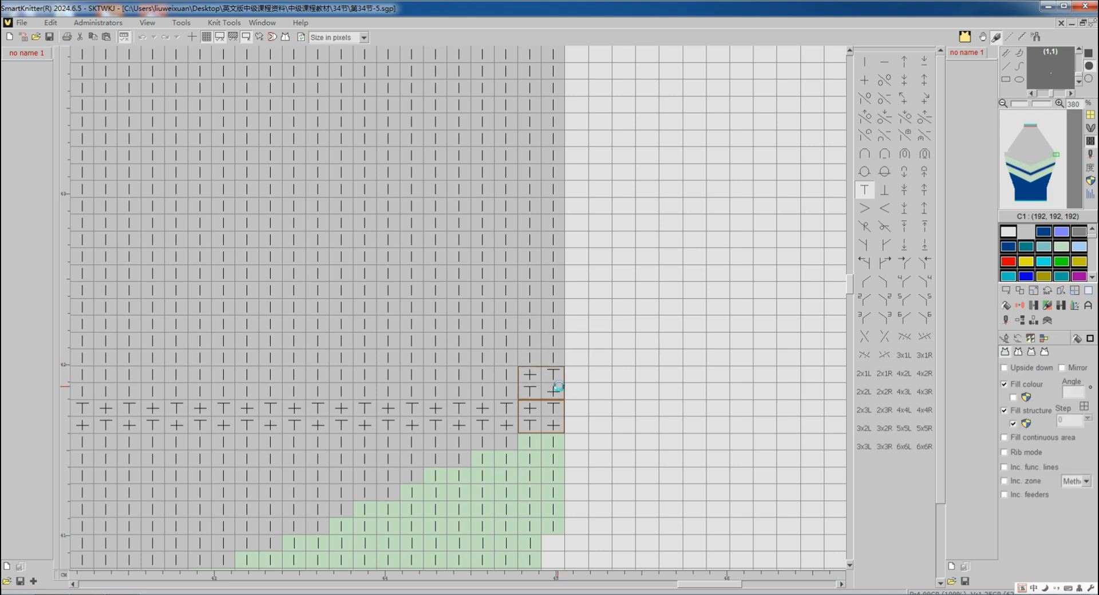
{"action": "left_click", "coordinate": [541, 379]}
{"action": "left_click", "coordinate": [1004, 343]}
{"action": "left_click", "coordinate": [1004, 294]}
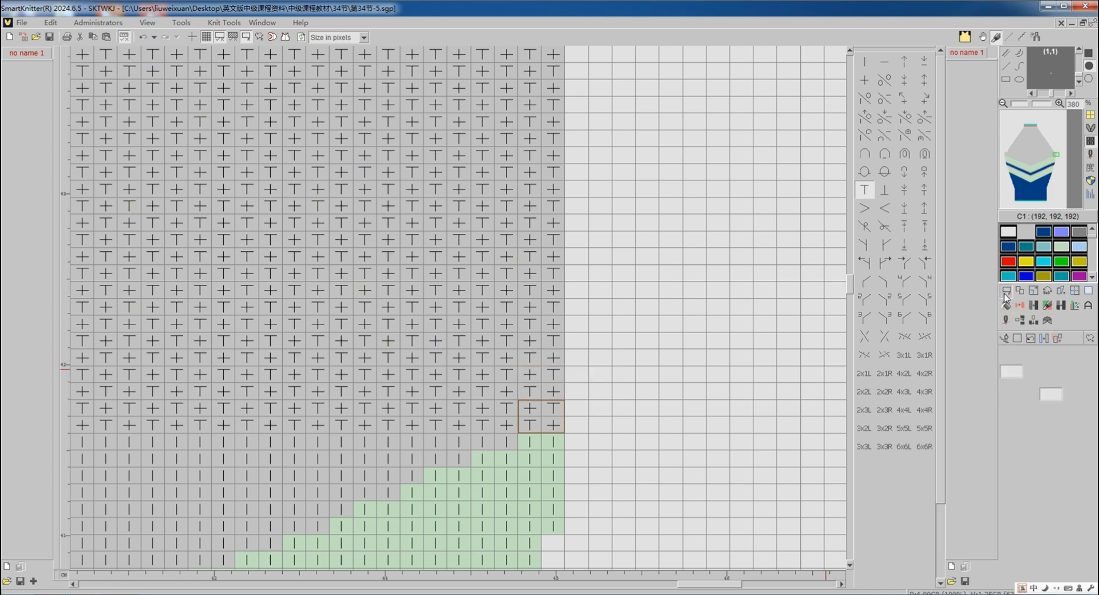
Examine the structure fill across the grey upper section and along its shaped edges.
{"action": "scroll", "coordinate": [542, 312], "scroll_direction": "down", "scroll_amount": 5}
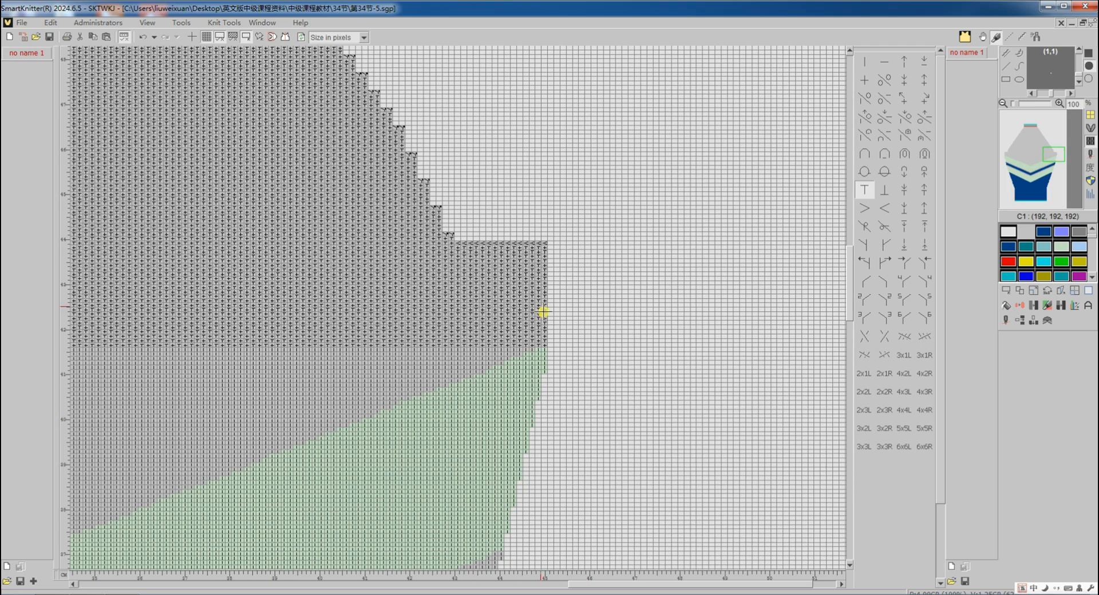
{"action": "scroll", "coordinate": [375, 261], "scroll_direction": "up", "scroll_amount": 5}
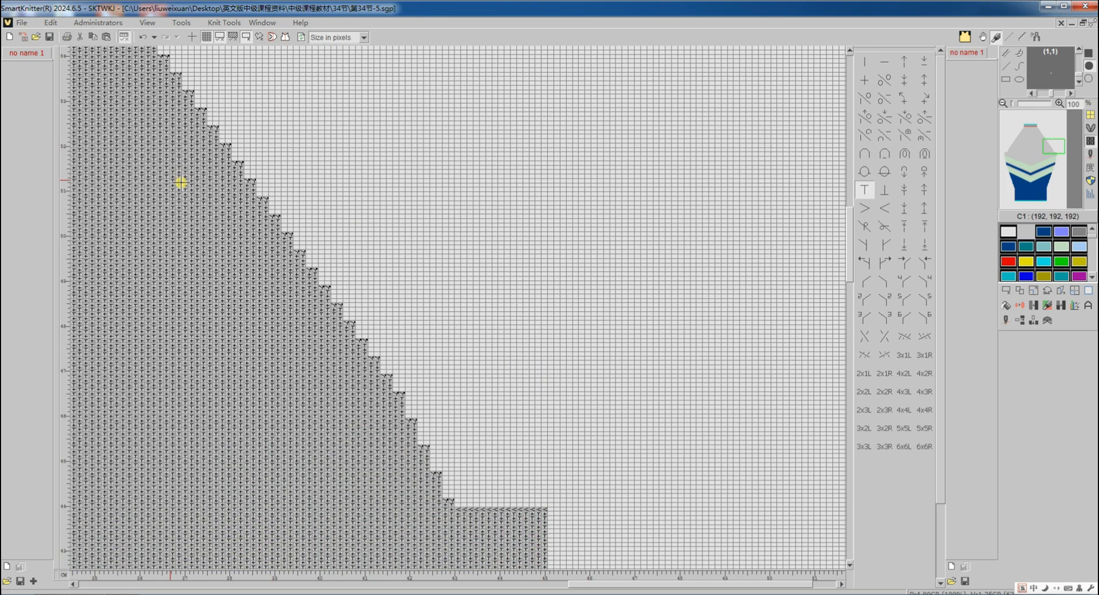
{"action": "scroll", "coordinate": [181, 182], "scroll_direction": "down", "scroll_amount": 3}
{"action": "scroll", "coordinate": [197, 176], "scroll_direction": "up", "scroll_amount": 3}
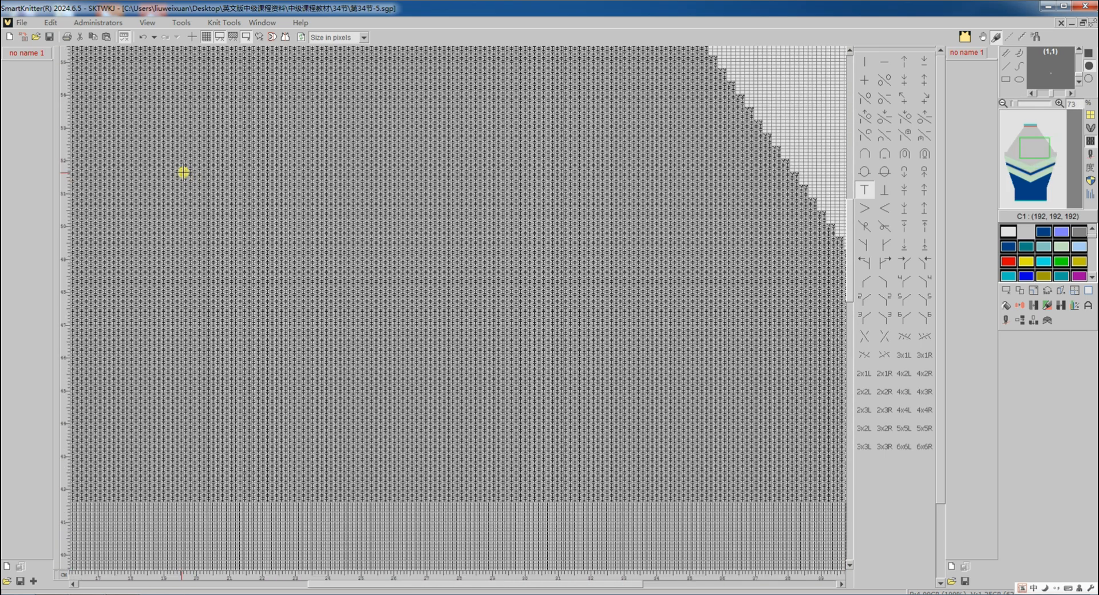
{"action": "scroll", "coordinate": [193, 166], "scroll_direction": "up", "scroll_amount": 3}
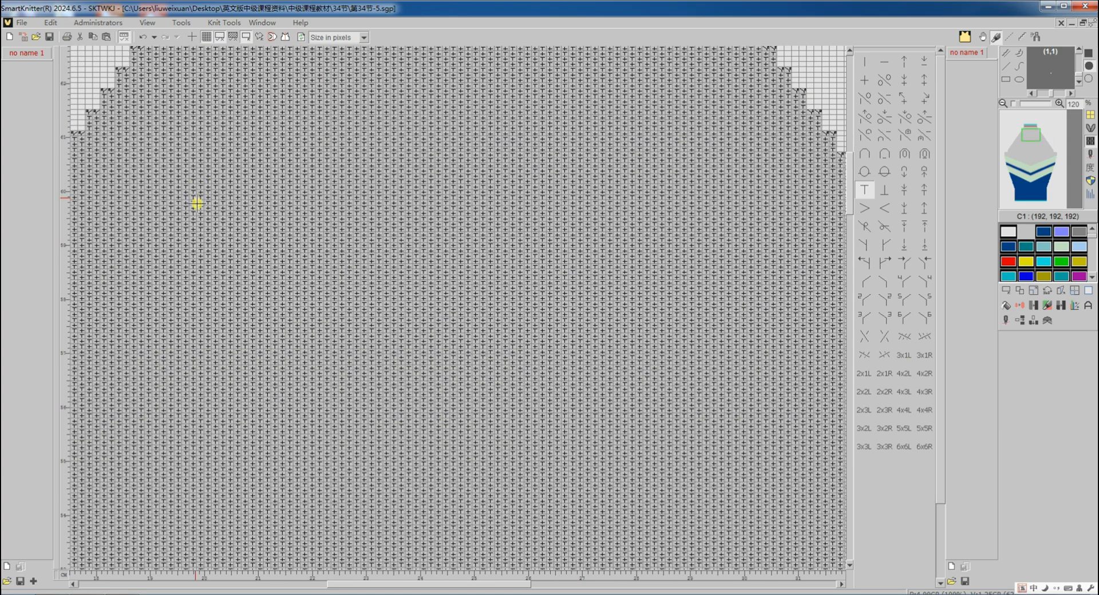
{"action": "scroll", "coordinate": [302, 241], "scroll_direction": "down", "scroll_amount": 3}
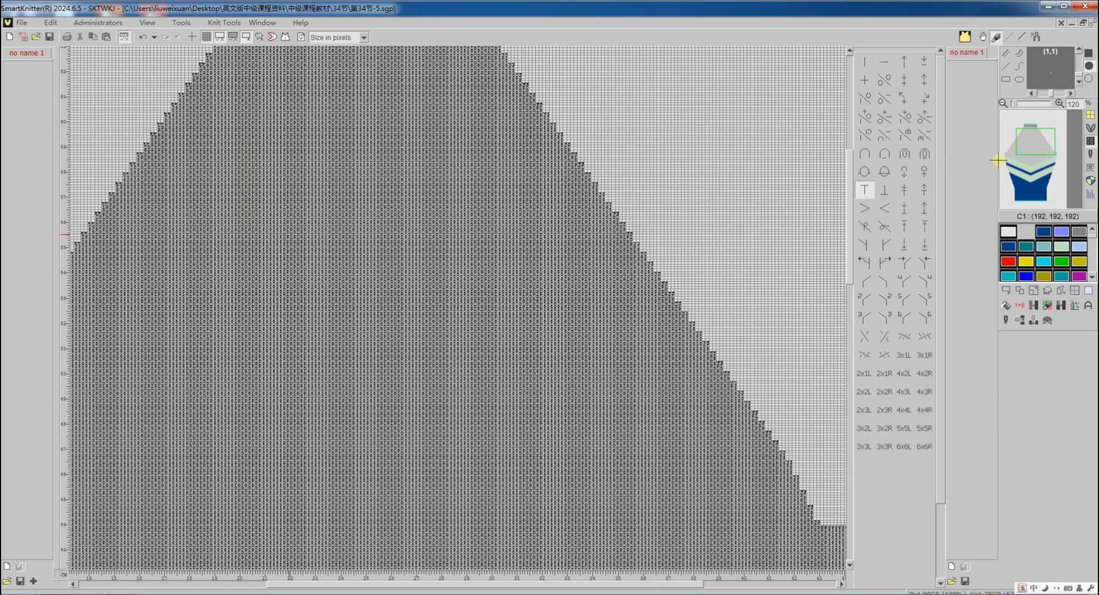
Select the left part of the magenta C5 zone and show its top corner in the stitch view.
{"action": "left_click", "coordinate": [1005, 179]}
{"action": "left_click", "coordinate": [1090, 166]}
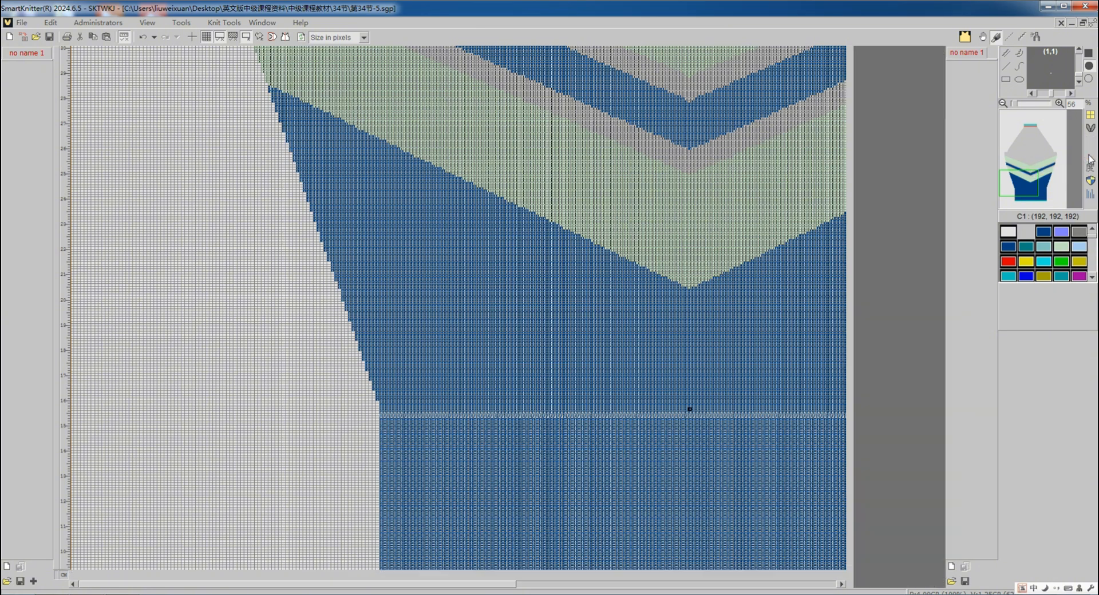
{"action": "scroll", "coordinate": [417, 344], "scroll_direction": "up", "scroll_amount": 3}
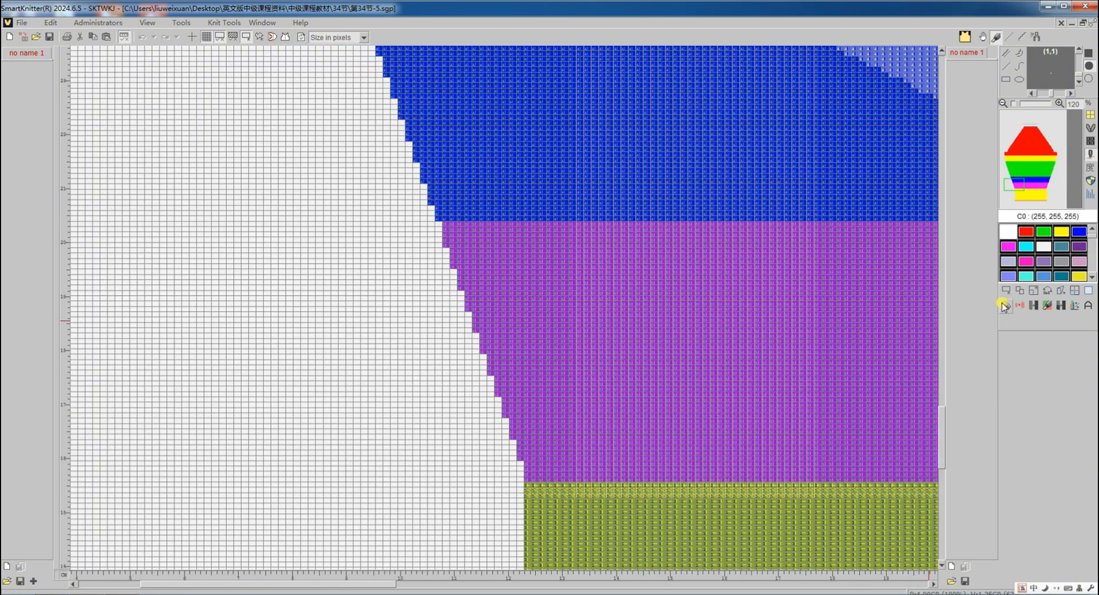
{"action": "left_click_drag", "start_coordinate": [444, 227], "coordinate": [559, 480]}
{"action": "scroll", "coordinate": [494, 306], "scroll_direction": "up", "scroll_amount": 2}
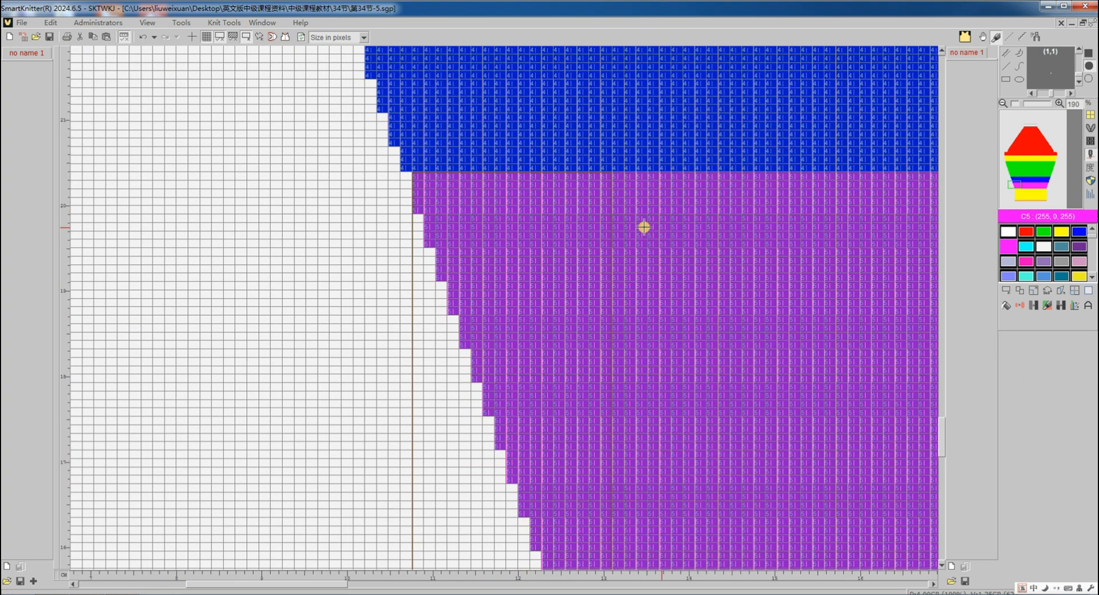
{"action": "left_click", "coordinate": [1090, 153]}
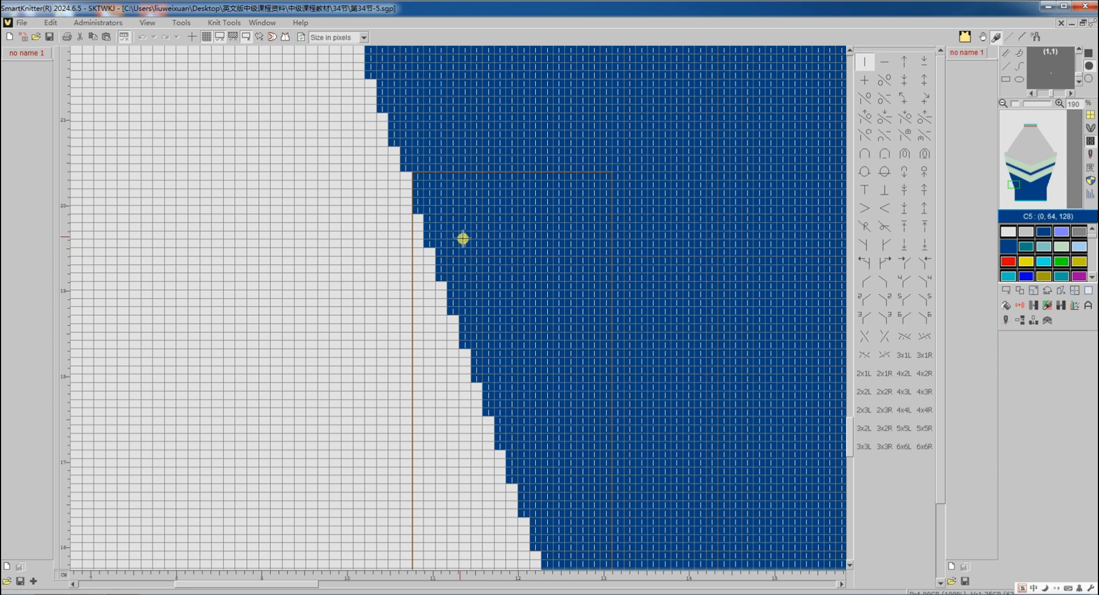
{"action": "scroll", "coordinate": [465, 228], "scroll_direction": "up", "scroll_amount": 2}
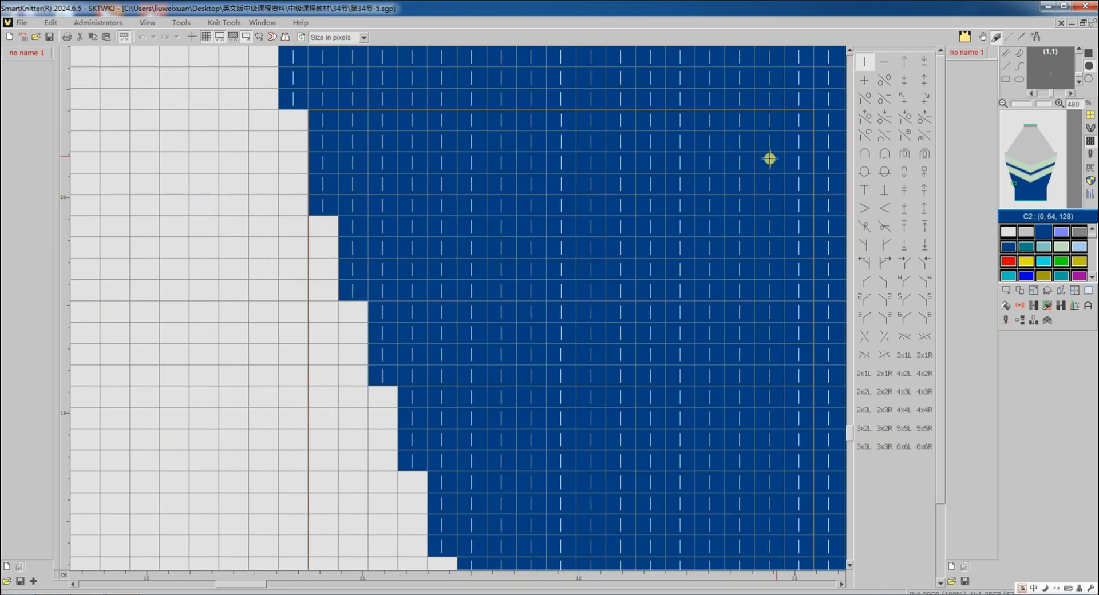
Place a 2×2 checkerboard of + and T stitches in the blue section's marked upper-left corner.
{"action": "left_click", "coordinate": [865, 83]}
{"action": "left_click", "coordinate": [329, 143]}
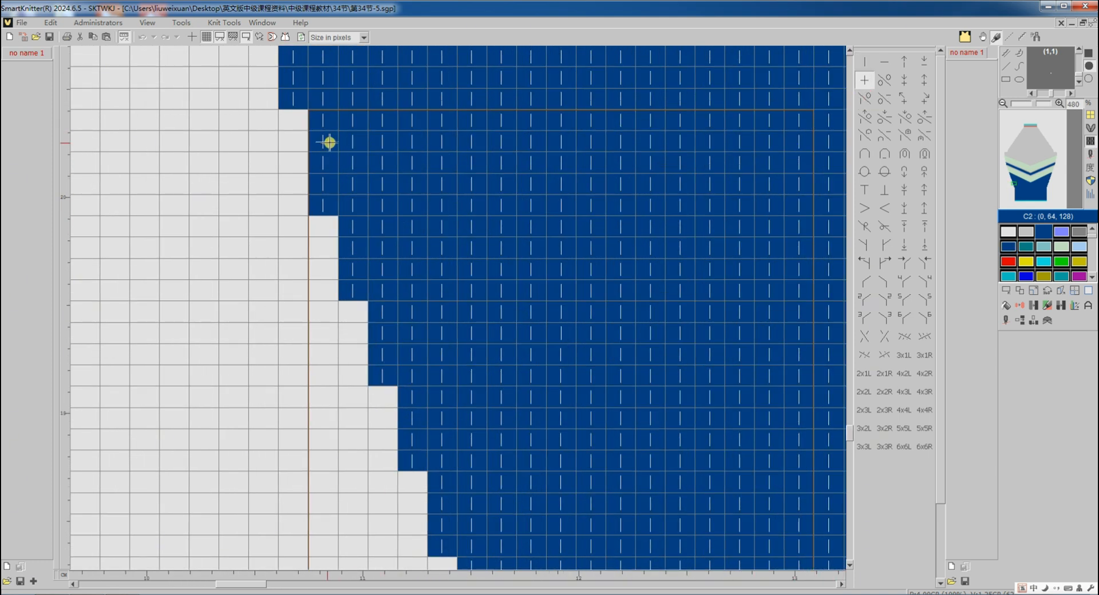
{"action": "left_click", "coordinate": [461, 226]}
{"action": "left_click", "coordinate": [865, 189]}
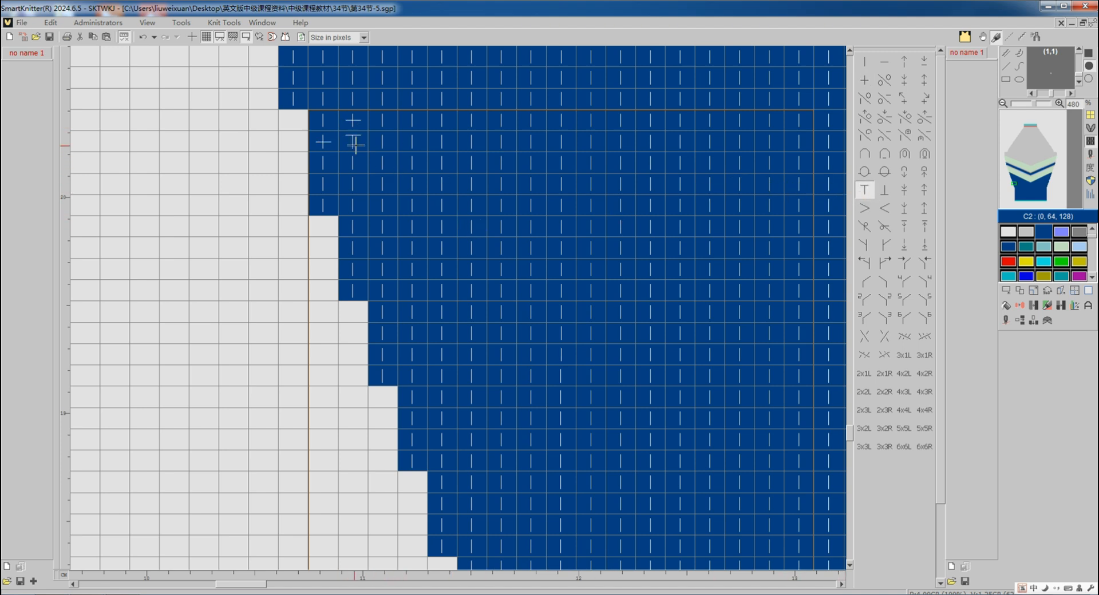
Select the blue 2×2 stitch motif and repeat it across two rows to the panel's right edge.
{"action": "left_click", "coordinate": [1005, 295]}
{"action": "left_click_drag", "start_coordinate": [361, 144], "coordinate": [327, 124]}
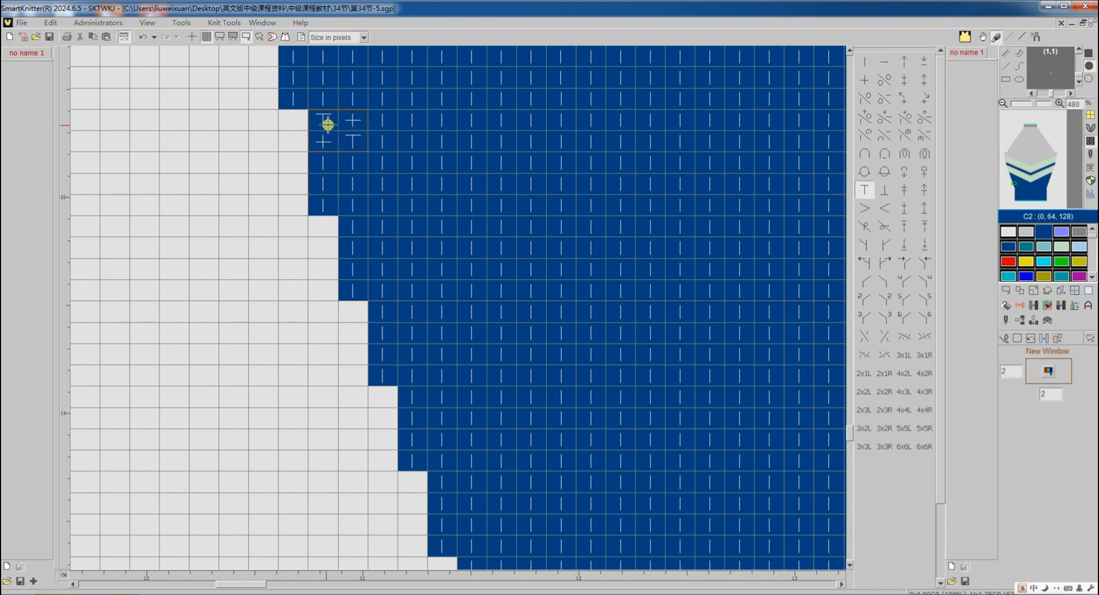
{"action": "left_click", "coordinate": [925, 171]}
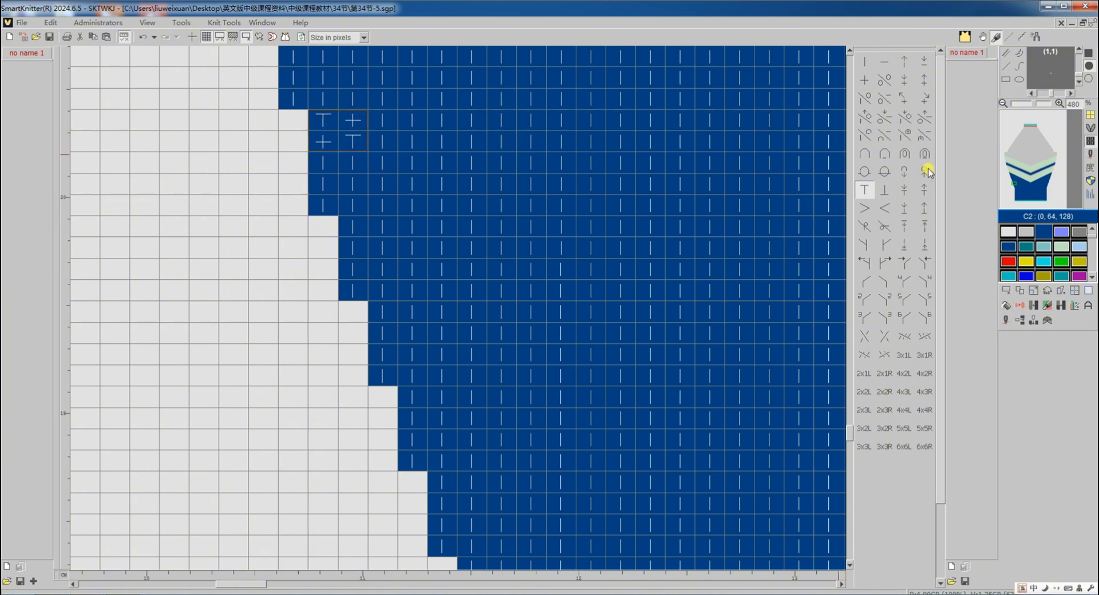
{"action": "left_click", "coordinate": [1048, 181]}
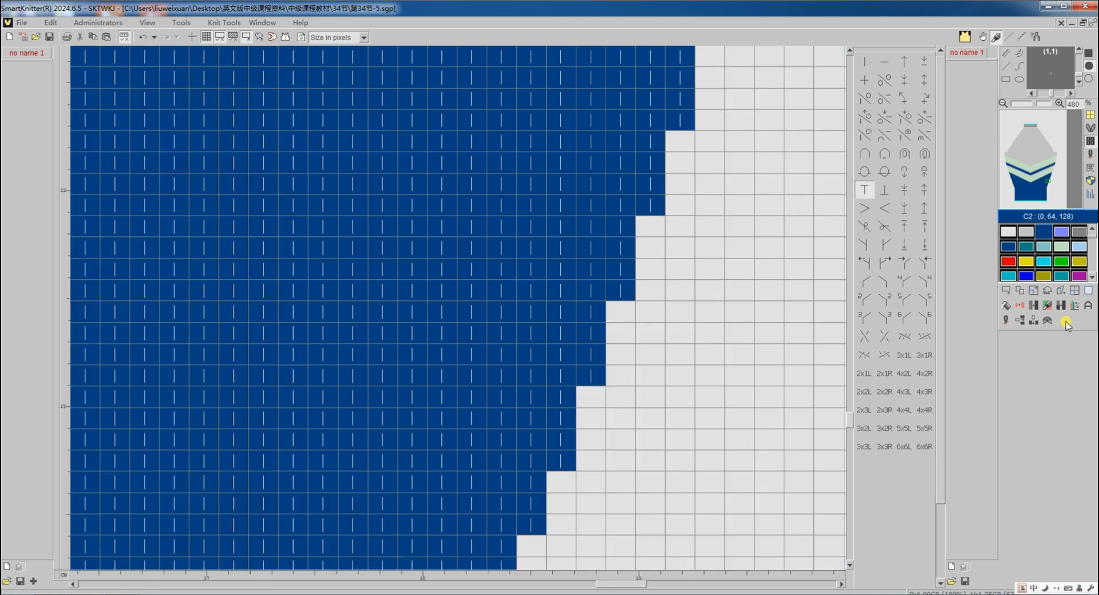
{"action": "left_click", "coordinate": [1076, 294]}
{"action": "scroll", "coordinate": [627, 238], "scroll_direction": "down", "scroll_amount": 6}
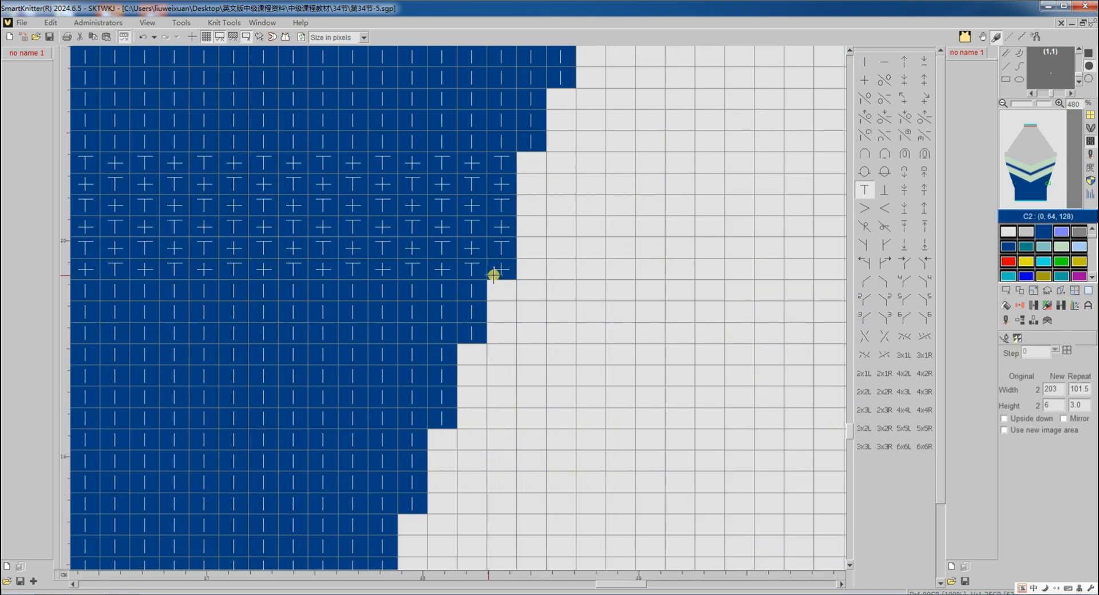
{"action": "left_click_drag", "start_coordinate": [452, 189], "coordinate": [498, 165]}
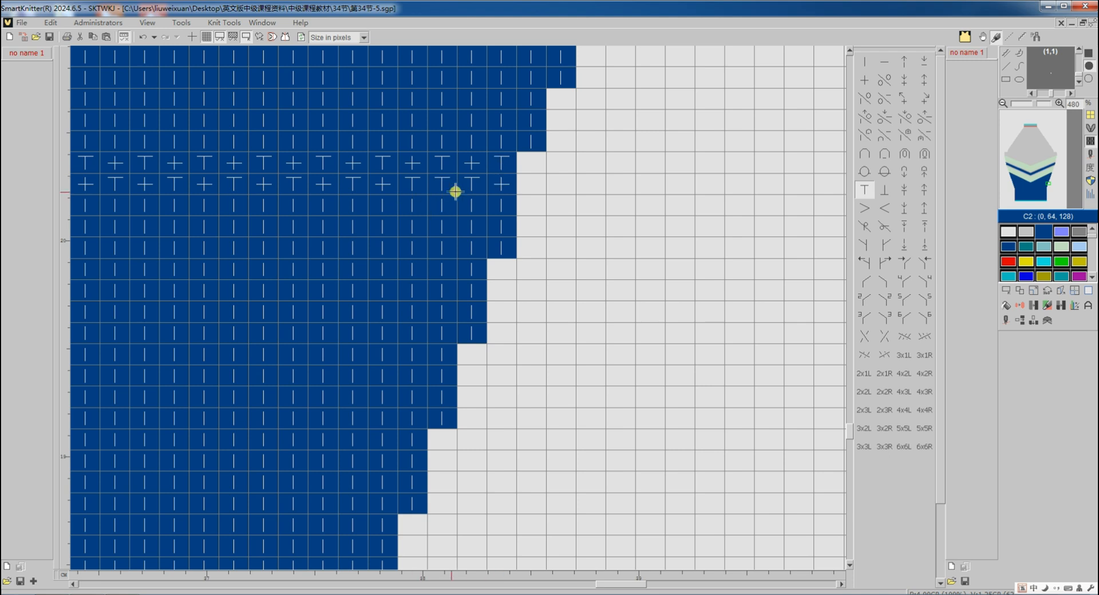
Pick the magenta C5 zone colour and fill that zone's structure with the 2×2 T and + motif from its upper-right corner.
{"action": "left_click", "coordinate": [1089, 154]}
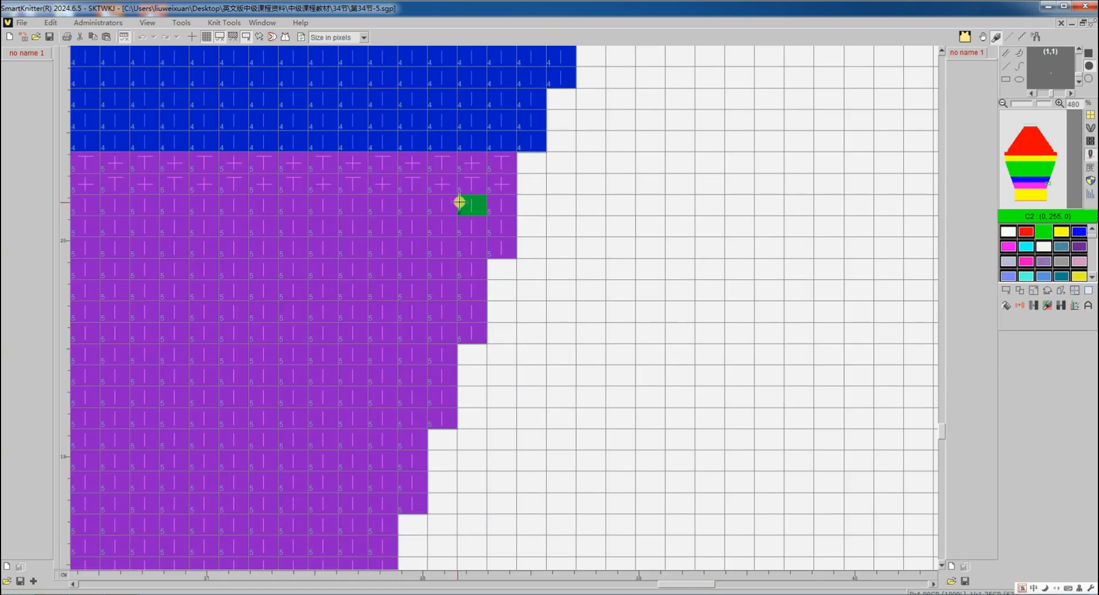
{"action": "right_click", "coordinate": [479, 171]}
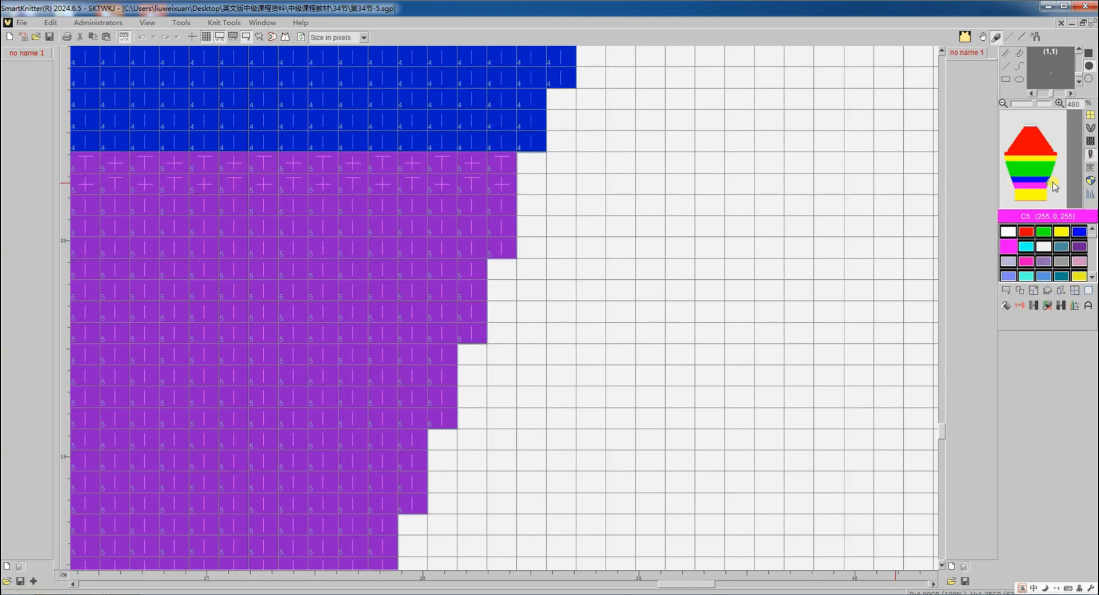
{"action": "left_click", "coordinate": [1090, 143]}
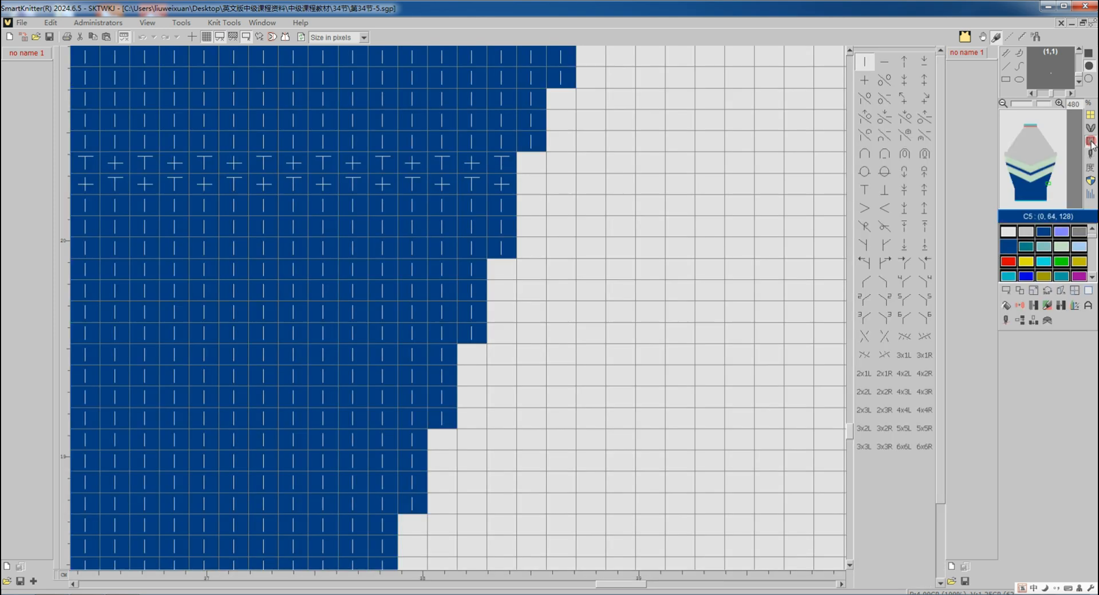
{"action": "left_click", "coordinate": [1005, 291]}
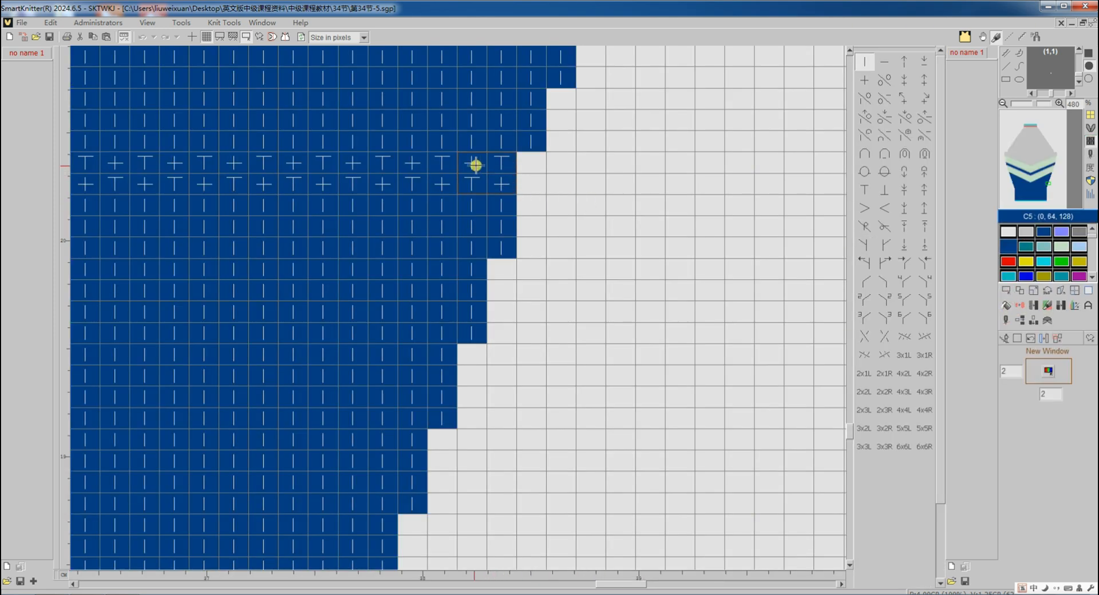
{"action": "left_click", "coordinate": [1005, 308]}
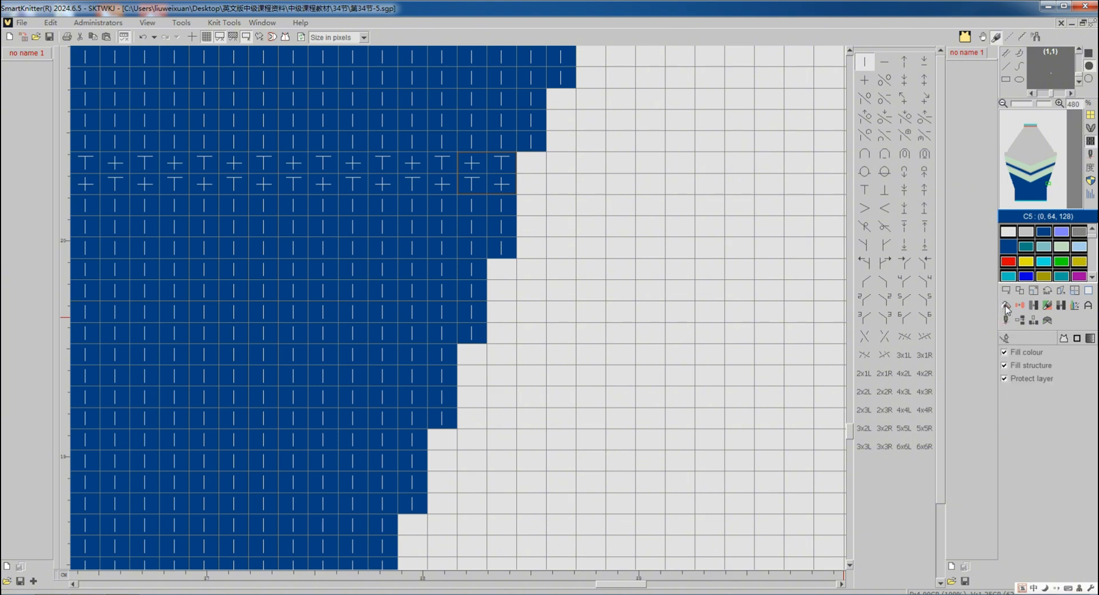
{"action": "left_click", "coordinate": [1063, 339]}
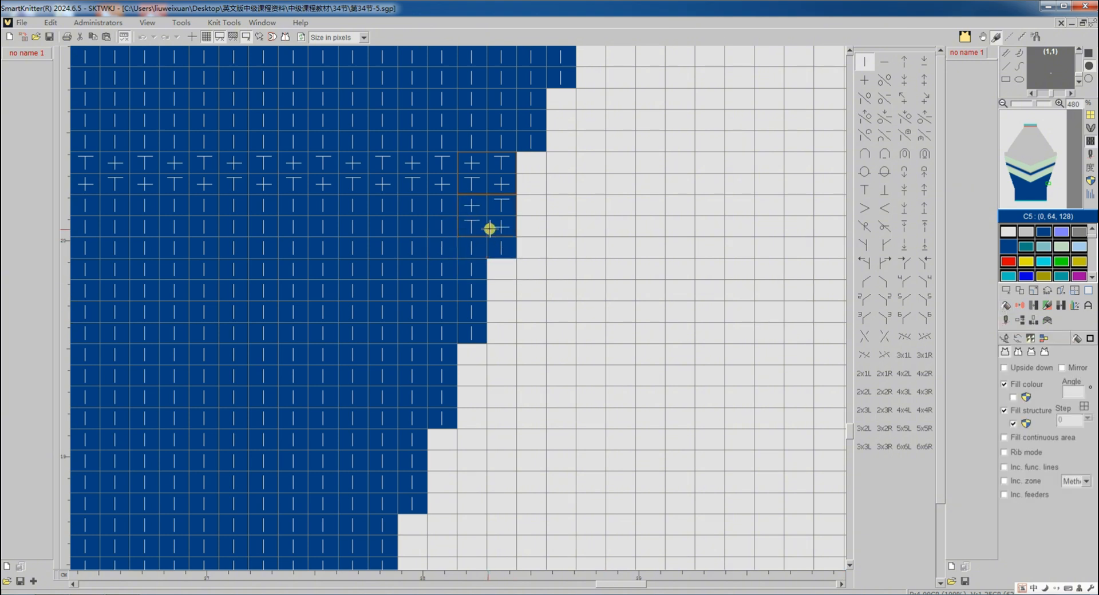
{"action": "left_click", "coordinate": [489, 228]}
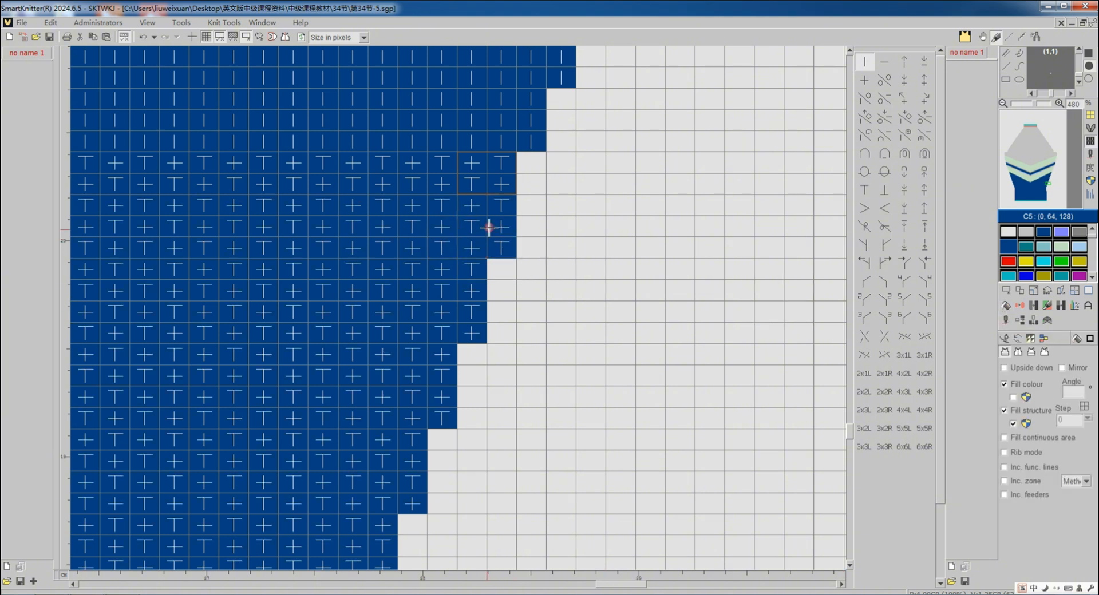
{"action": "left_click", "coordinate": [1005, 292]}
{"action": "left_click", "coordinate": [1015, 339]}
Assign the upper yellow zone's grey colour to feeder 3 and its light-green colour to feeder 4.
{"action": "scroll", "coordinate": [568, 363], "scroll_direction": "down", "scroll_amount": 5}
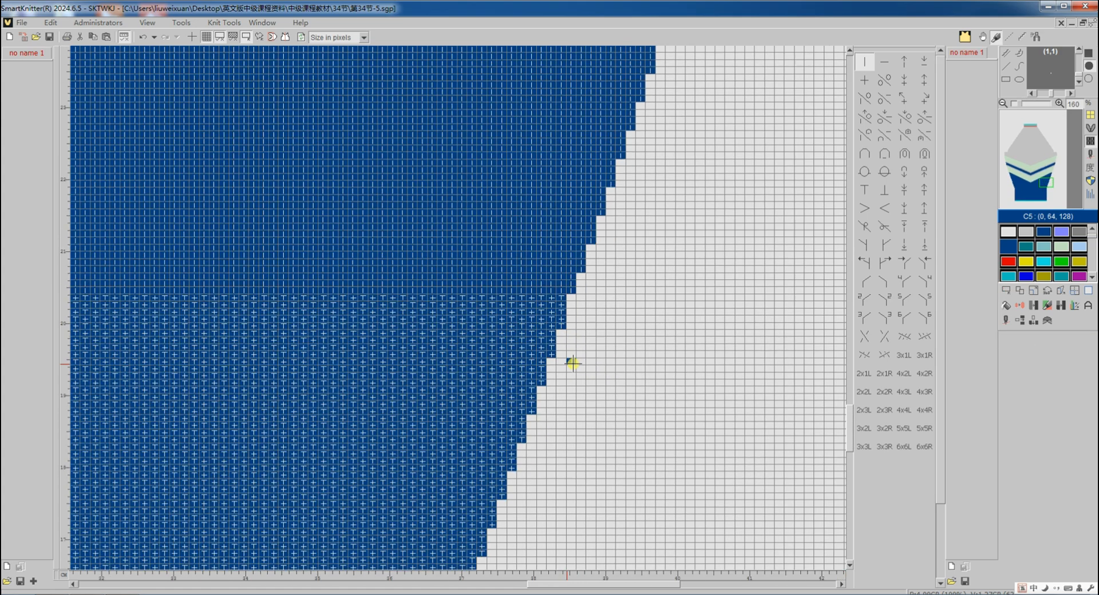
{"action": "scroll", "coordinate": [404, 359], "scroll_direction": "up", "scroll_amount": 3}
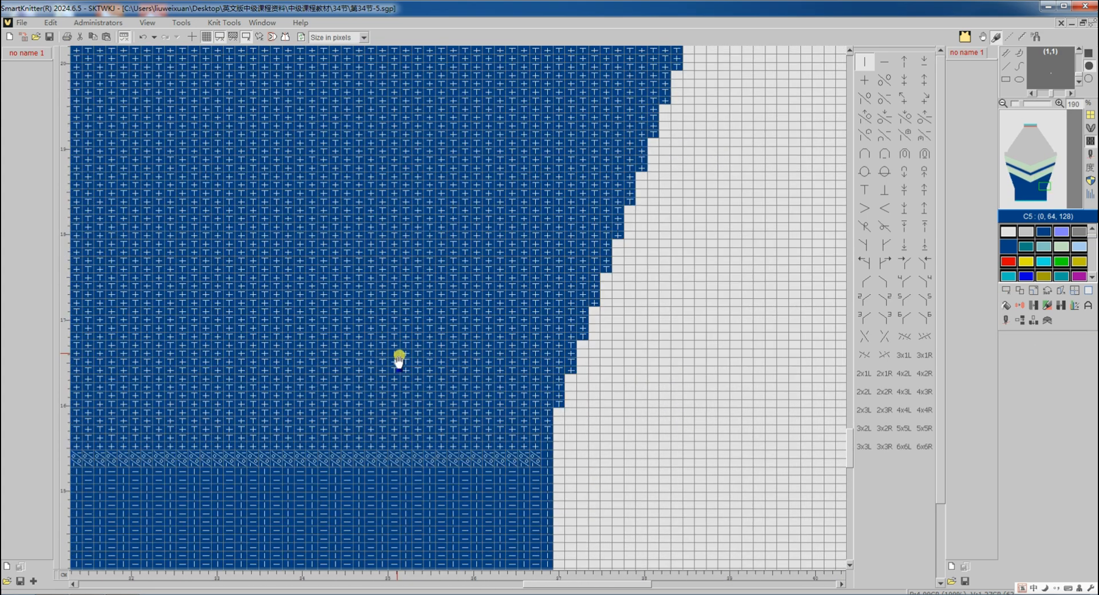
{"action": "scroll", "coordinate": [340, 318], "scroll_direction": "left", "scroll_amount": 5}
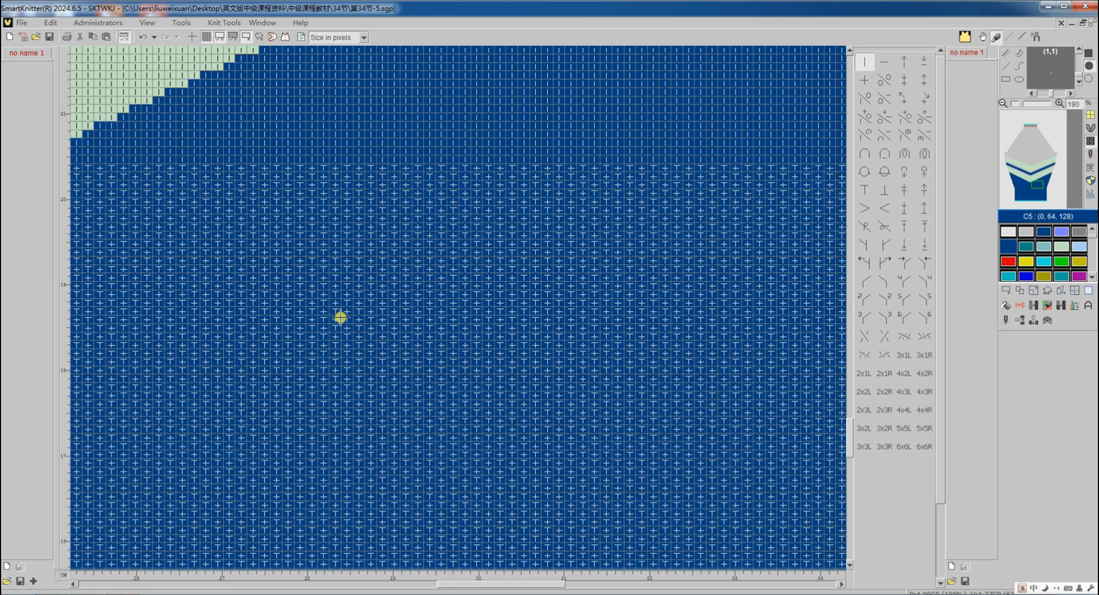
{"action": "scroll", "coordinate": [340, 318], "scroll_direction": "down", "scroll_amount": 3}
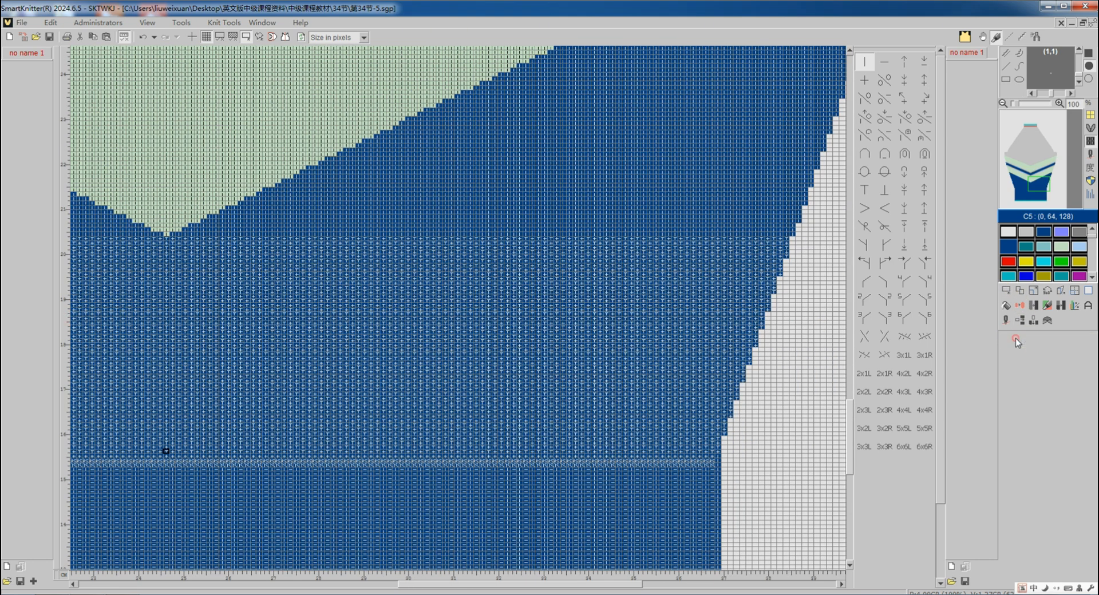
{"action": "left_click", "coordinate": [1006, 321]}
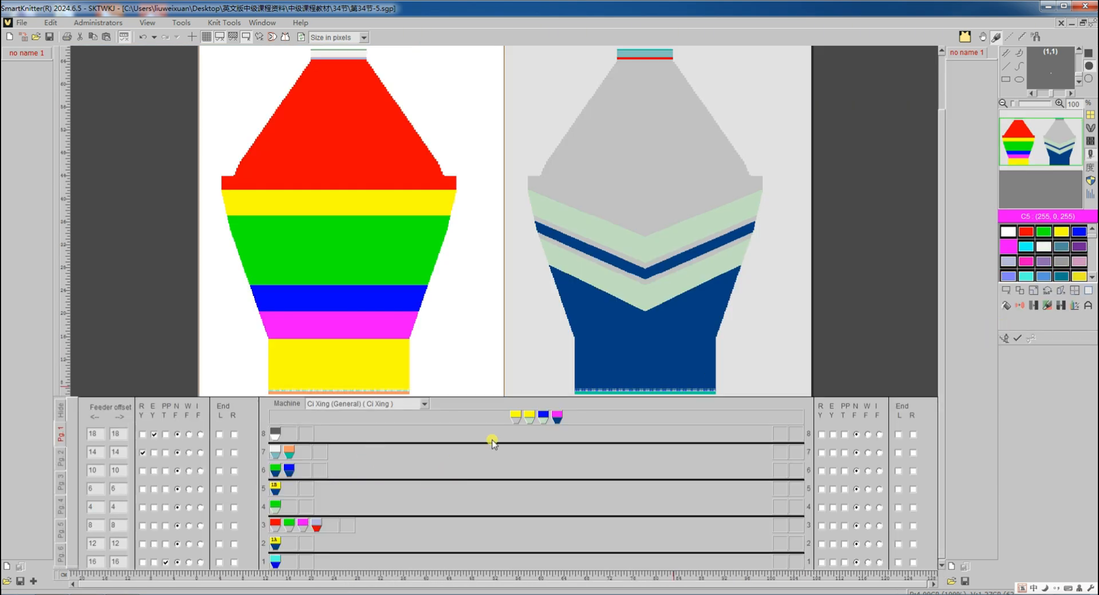
{"action": "left_click", "coordinate": [516, 418]}
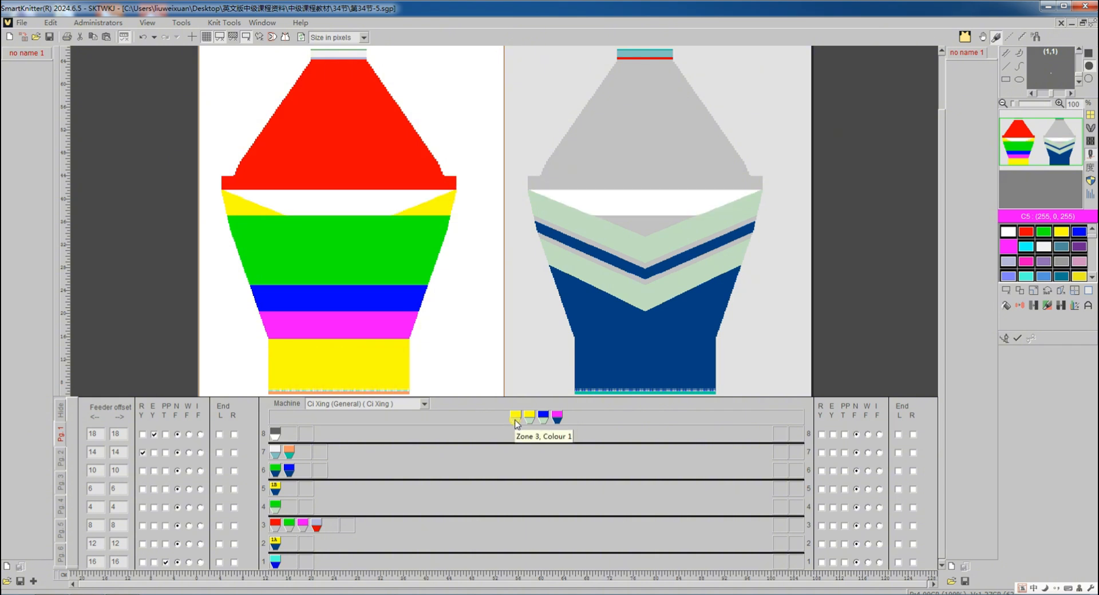
{"action": "left_click", "coordinate": [332, 526]}
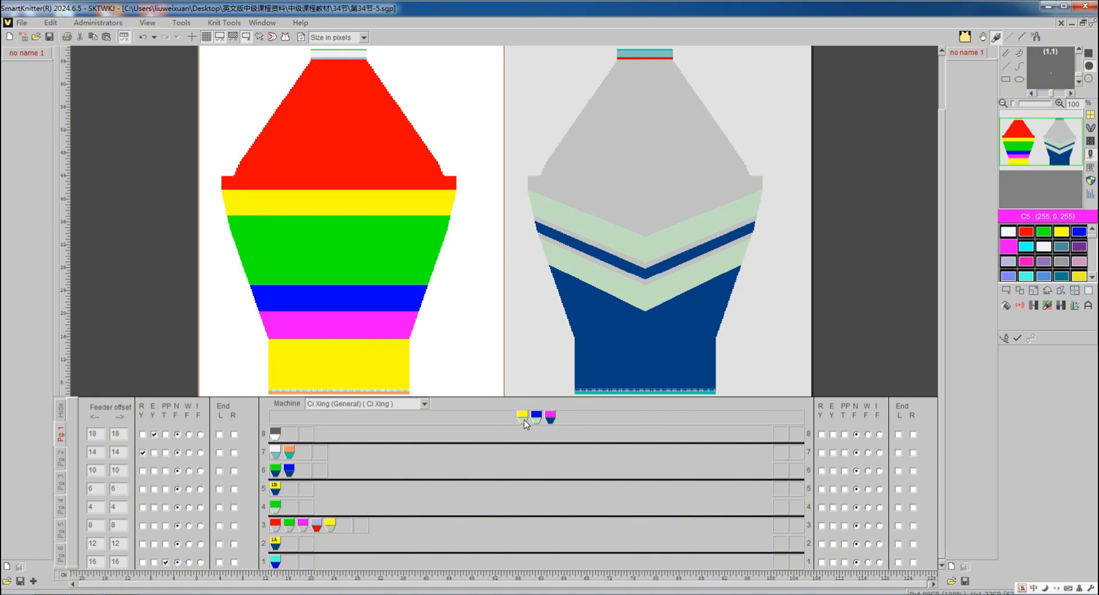
{"action": "left_click", "coordinate": [290, 508]}
Assign the blue zone's unplaced feeder to feeder 4 and the magenta zone's to feeder 6, and apply the feeder layout.
{"action": "left_click", "coordinate": [543, 419]}
{"action": "left_click", "coordinate": [303, 509]}
{"action": "left_click", "coordinate": [535, 420]}
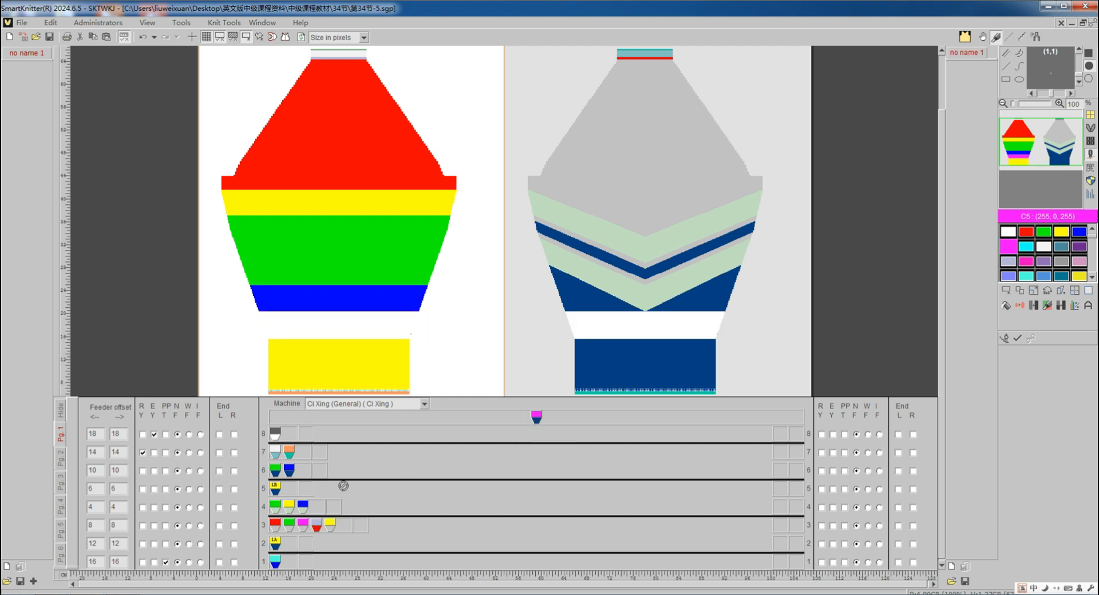
{"action": "left_click", "coordinate": [301, 470]}
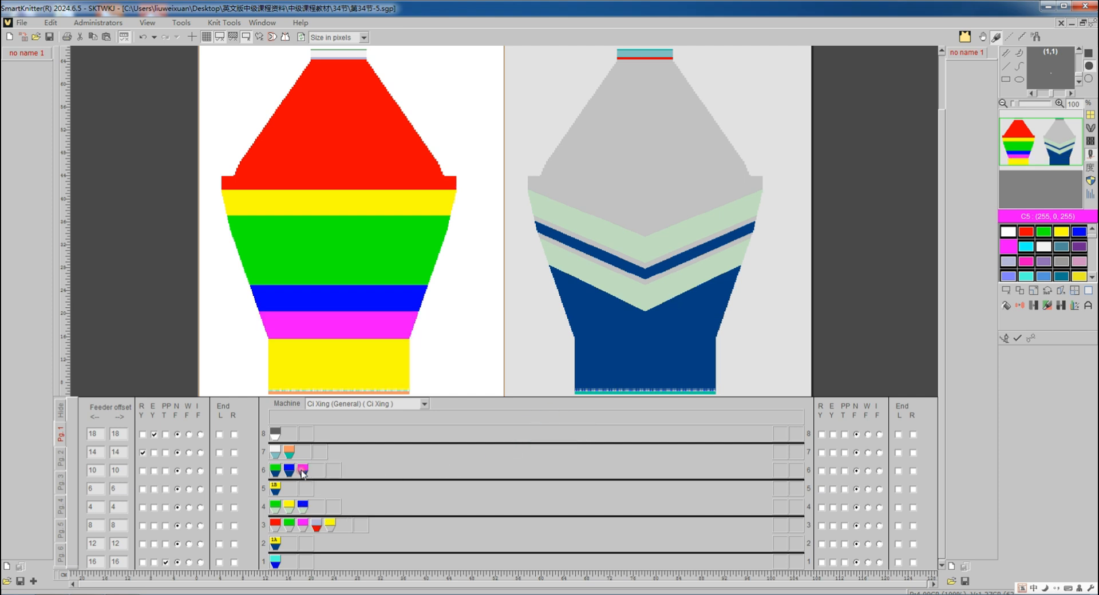
{"action": "left_click", "coordinate": [1017, 341]}
Change the upper yellow zone's two-colour jacquard style to Birds eye backing (automatic) in the feeder view.
{"action": "left_click", "coordinate": [1005, 324]}
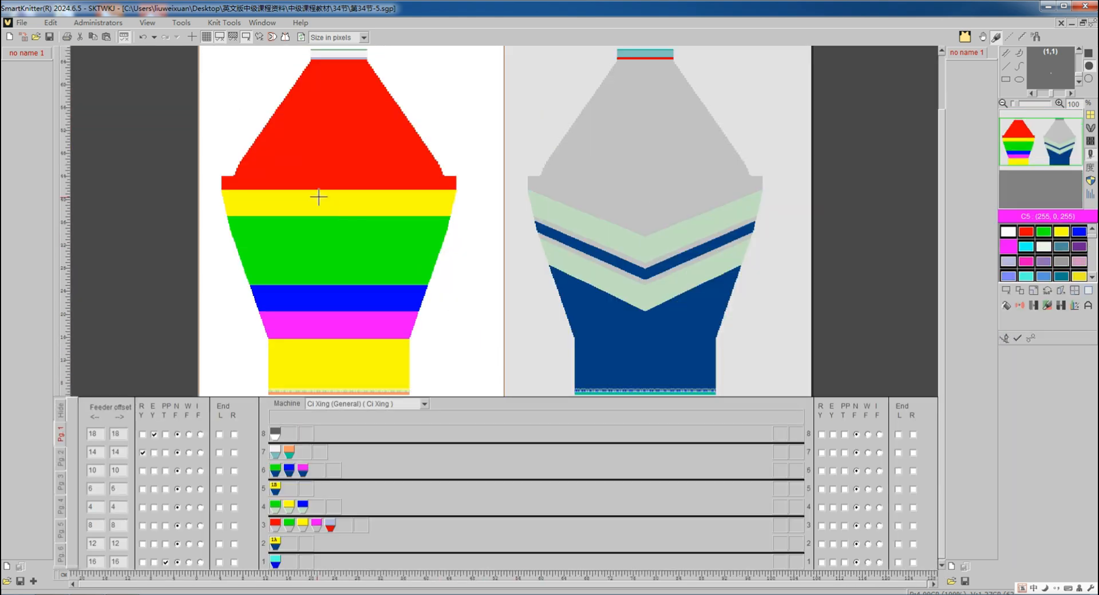
{"action": "right_click", "coordinate": [318, 197]}
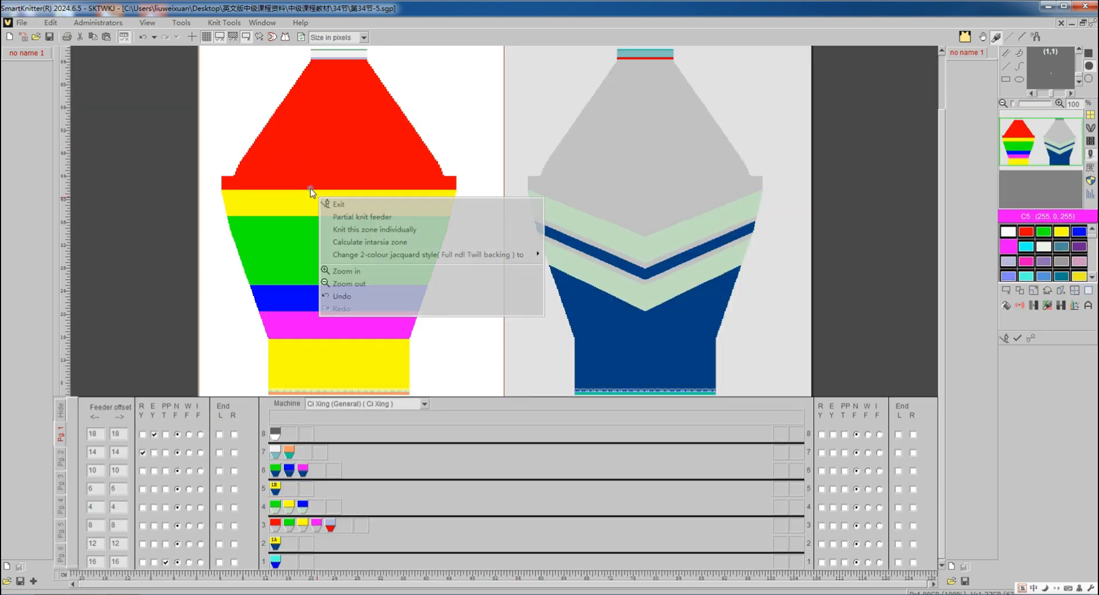
{"action": "mouse_move", "coordinate": [405, 255]}
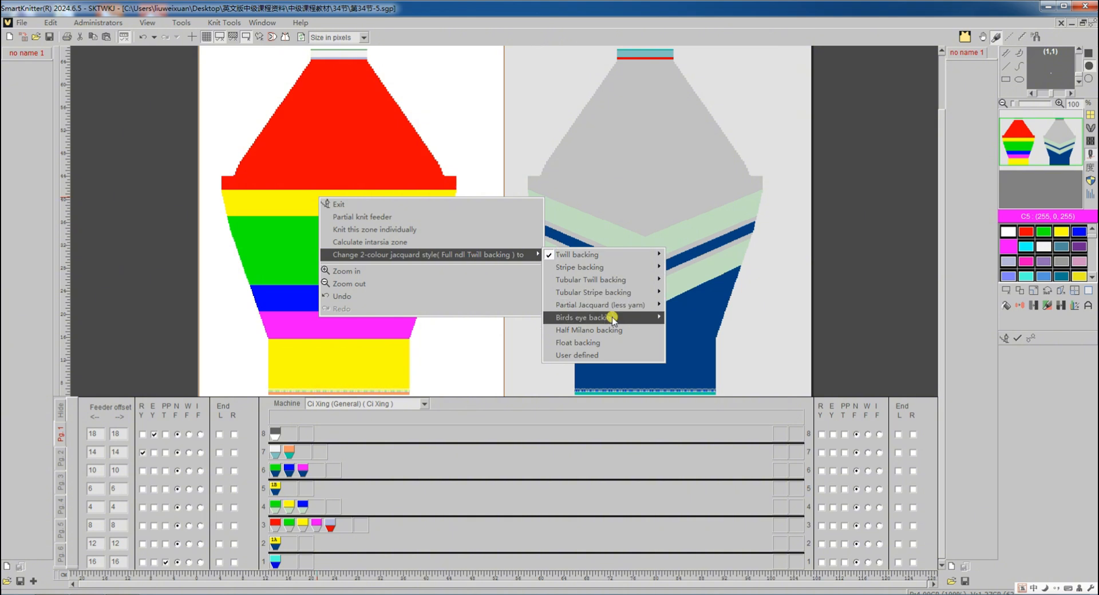
{"action": "mouse_move", "coordinate": [609, 317]}
{"action": "left_click", "coordinate": [700, 322]}
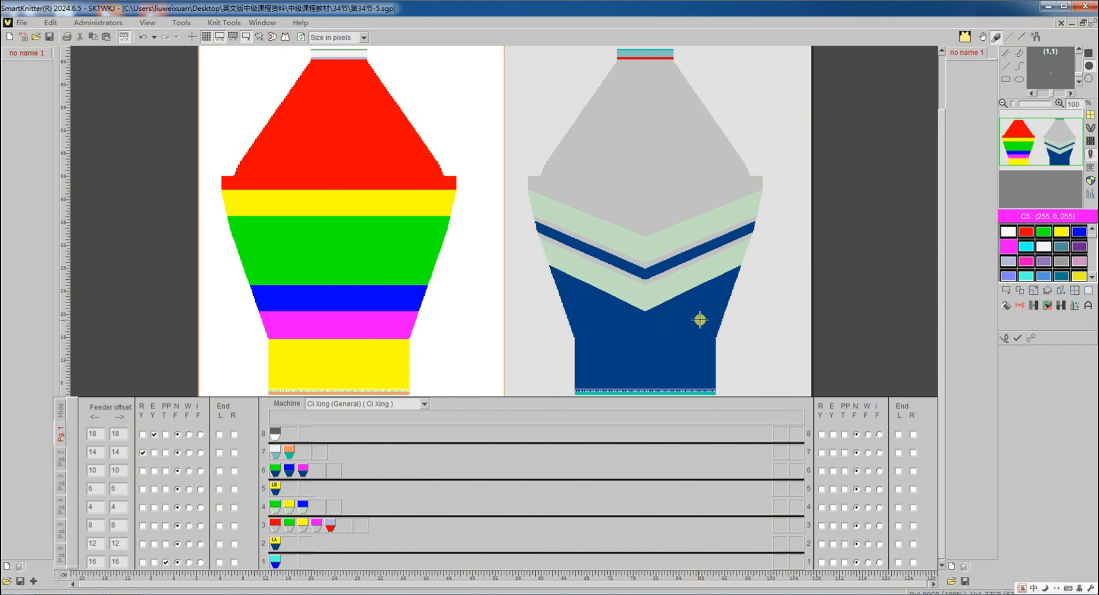
Change the blue zone's two-colour jacquard style to Birds eye backing (automatic).
{"action": "right_click", "coordinate": [344, 300]}
{"action": "mouse_move", "coordinate": [468, 357]}
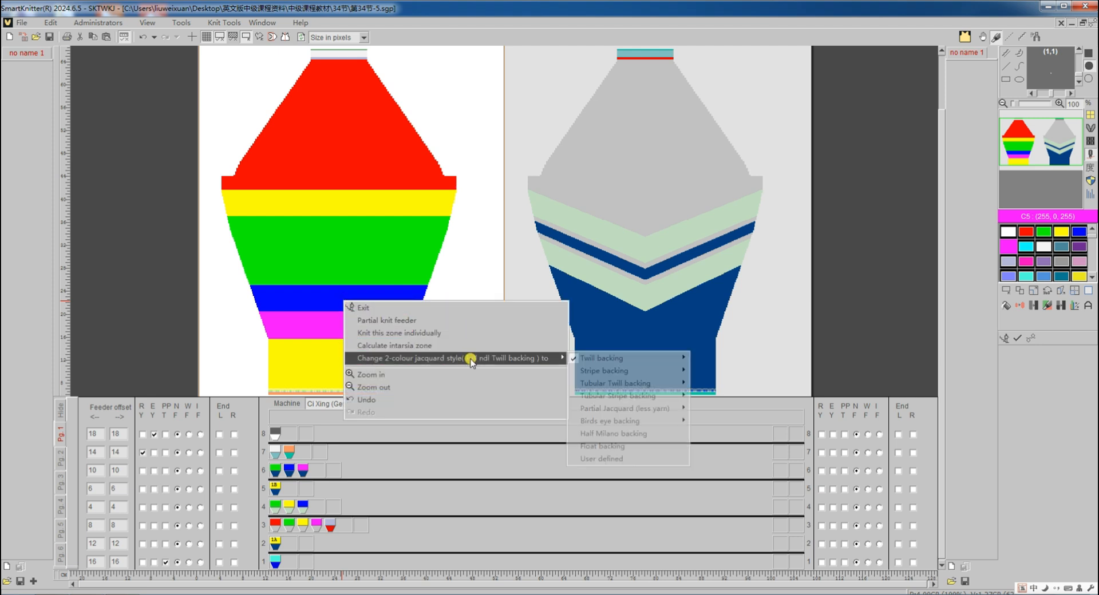
{"action": "mouse_move", "coordinate": [611, 420]}
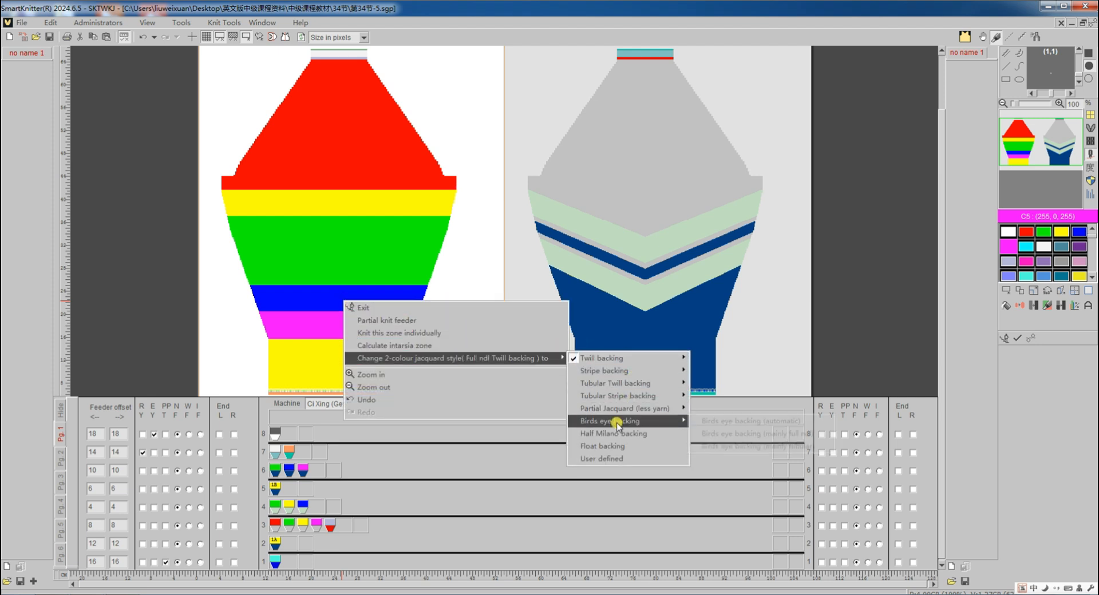
{"action": "left_click", "coordinate": [719, 423]}
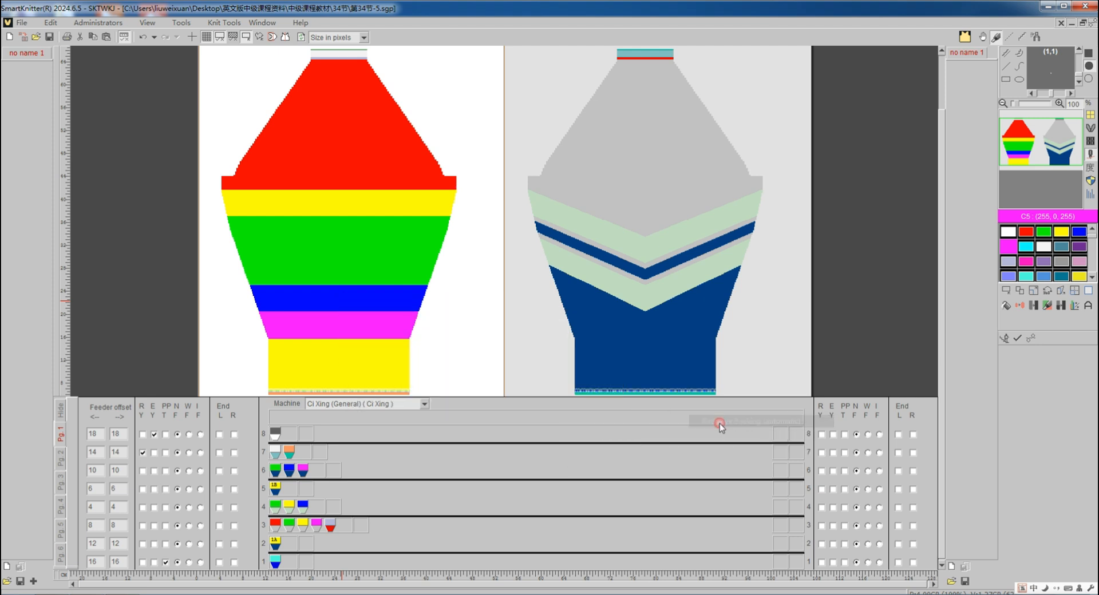
Choose Birds eye backing (automatic) for the green zone's three-colour jacquard.
{"action": "right_click", "coordinate": [349, 244]}
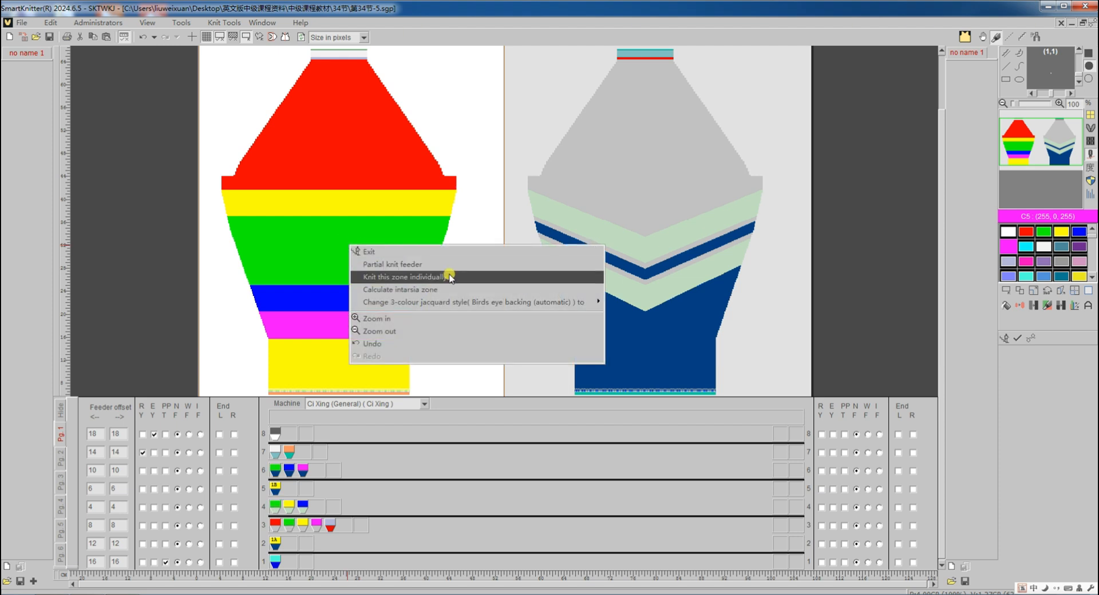
{"action": "mouse_move", "coordinate": [454, 303]}
{"action": "mouse_move", "coordinate": [646, 365]}
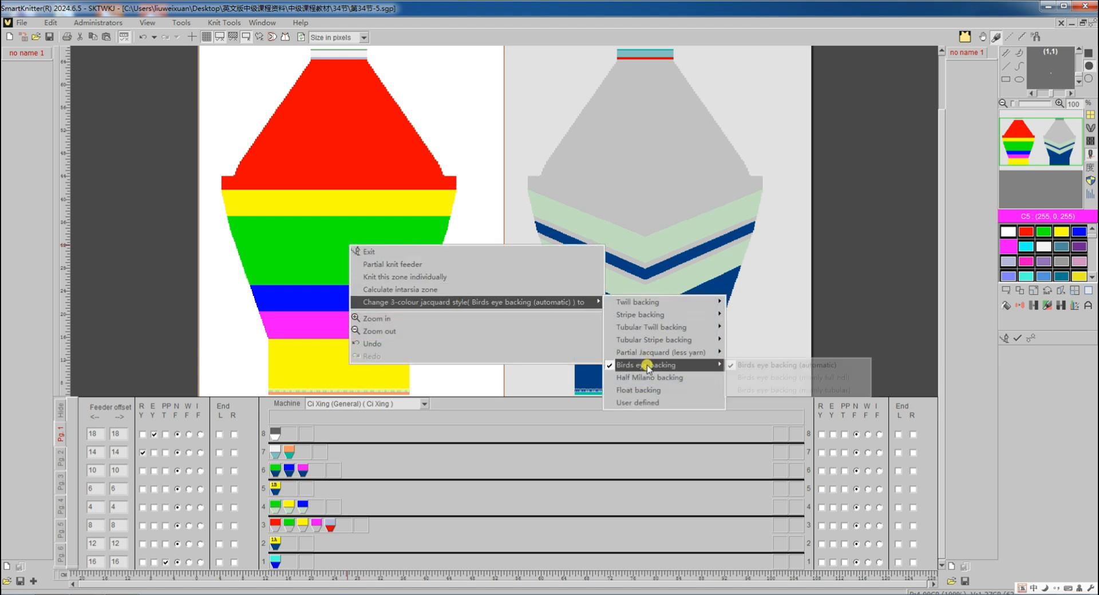
{"action": "left_click", "coordinate": [751, 367]}
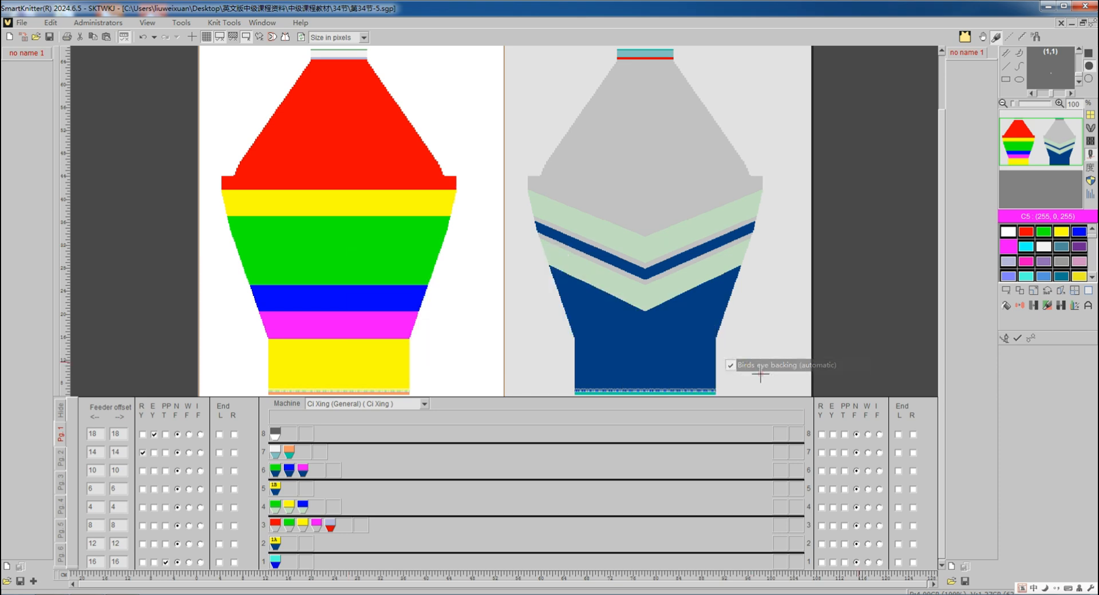
Translate the chevron design for the Ci Xing GE2-52C machine and examine the jacquard and single-colour rows in the translated chart.
{"action": "left_click", "coordinate": [1029, 339]}
{"action": "left_click", "coordinate": [444, 527]}
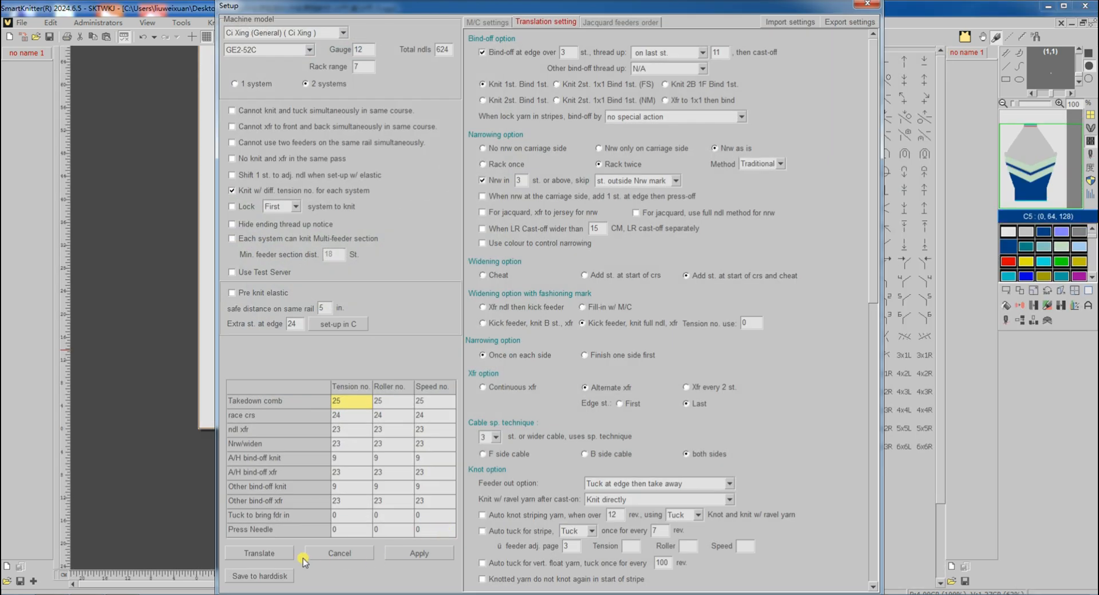
{"action": "left_click", "coordinate": [282, 552]}
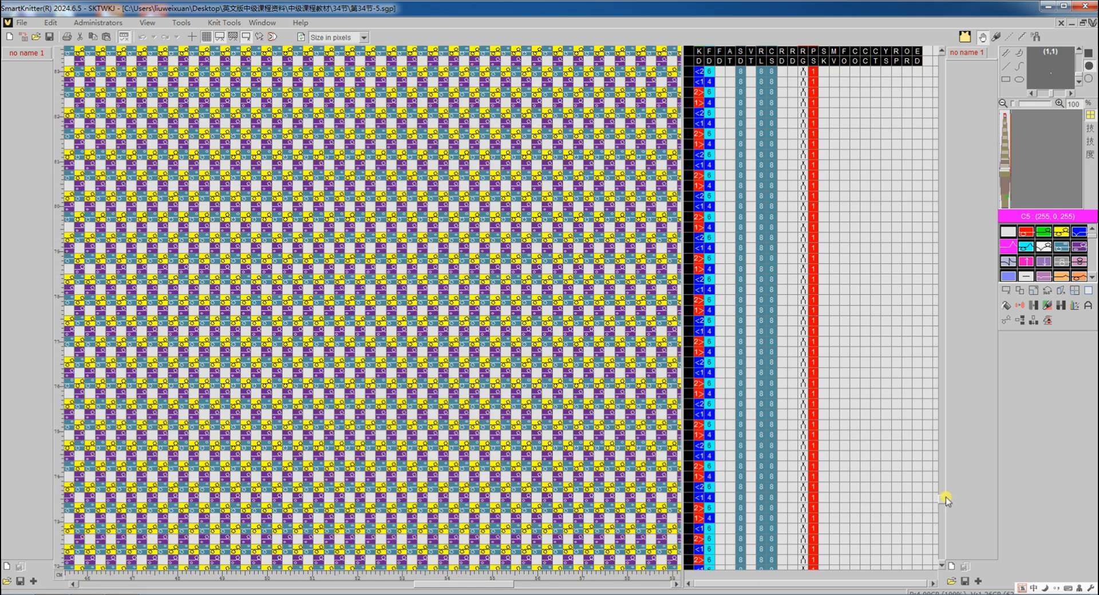
{"action": "left_click_drag", "start_coordinate": [941, 500], "coordinate": [933, 401]}
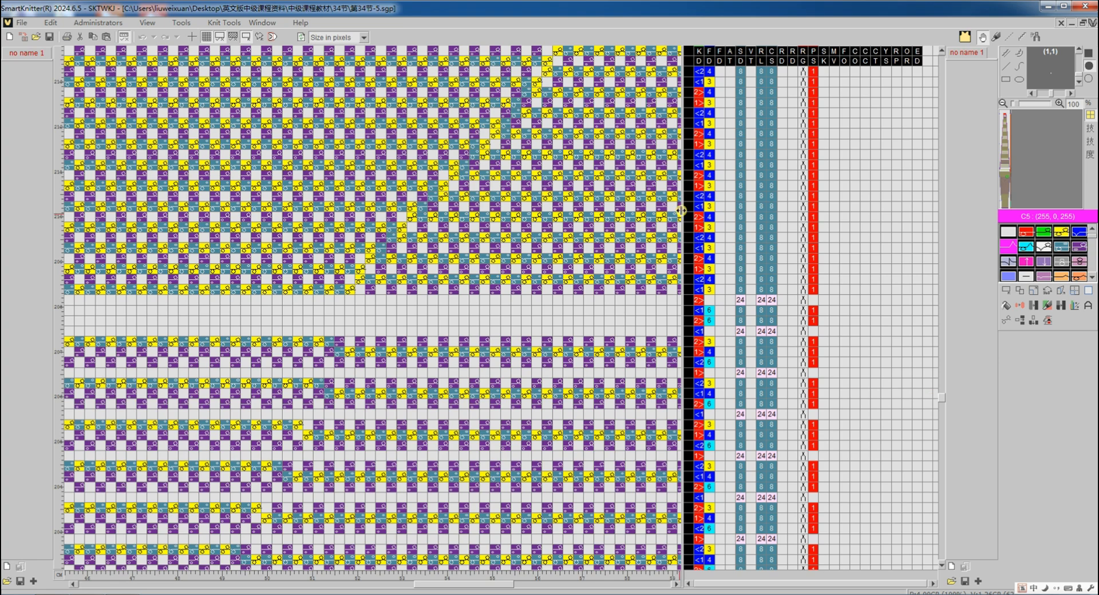
{"action": "scroll", "coordinate": [672, 214], "scroll_direction": "up", "scroll_amount": 10}
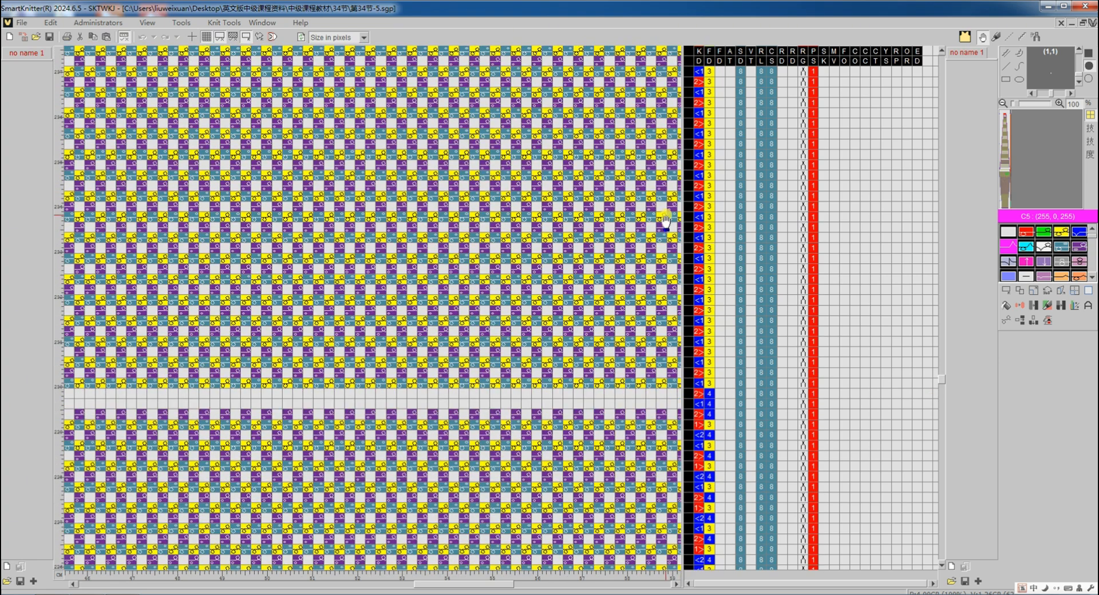
{"action": "scroll", "coordinate": [565, 245], "scroll_direction": "up", "scroll_amount": 2}
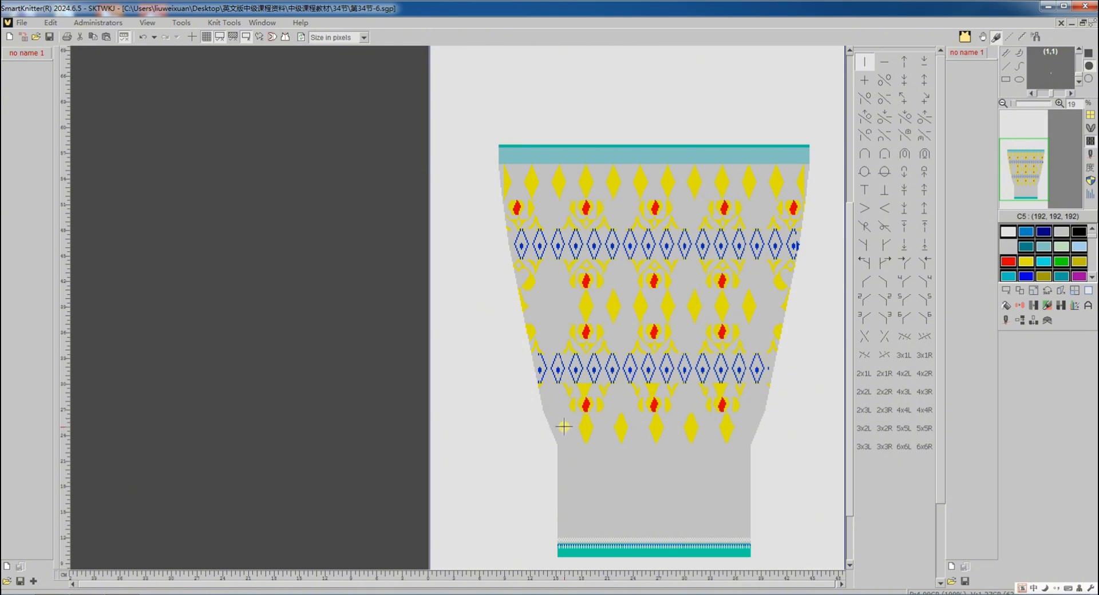
Translate the patterned diamond design in 第34节-6.sgp for the Shima Seiki SSG122 machine with its existing feeder layout.
{"action": "scroll", "coordinate": [571, 424], "scroll_direction": "up", "scroll_amount": 2}
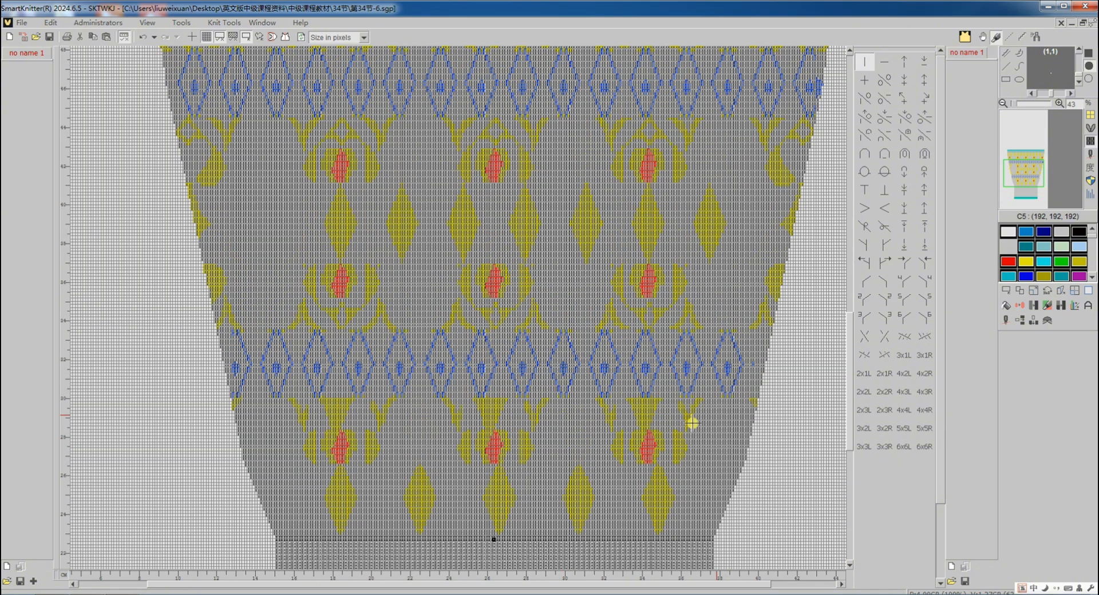
{"action": "left_click", "coordinate": [1005, 321]}
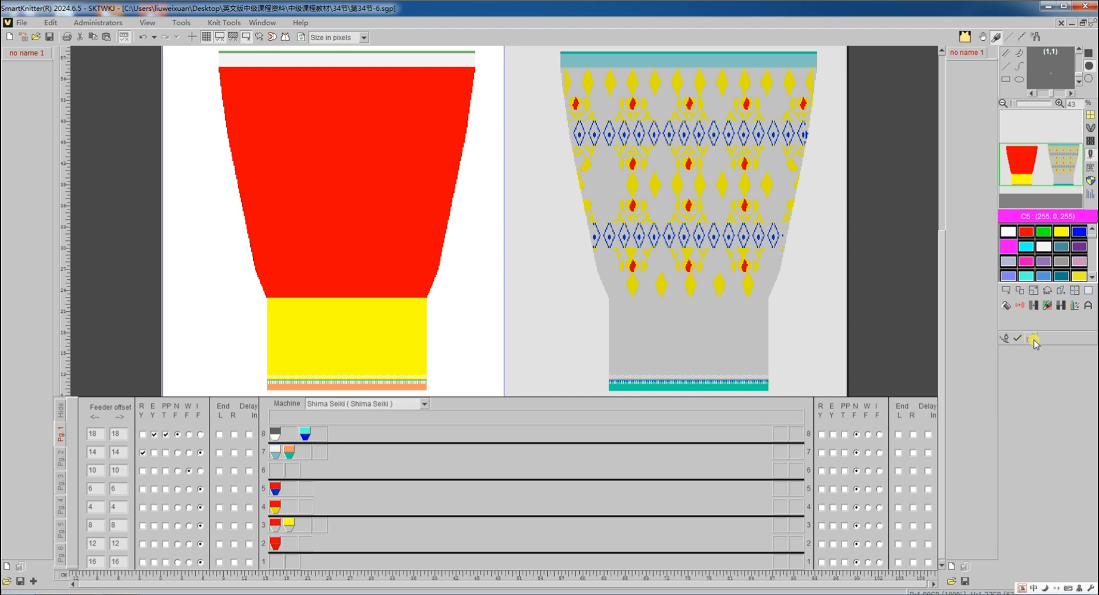
{"action": "left_click", "coordinate": [1033, 340]}
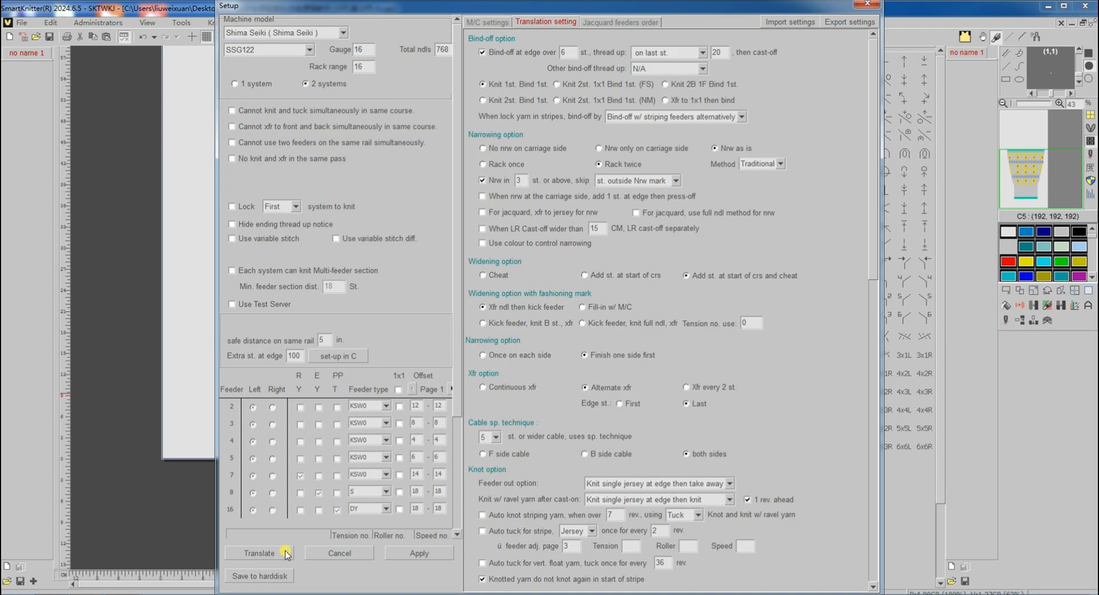
{"action": "left_click", "coordinate": [286, 554]}
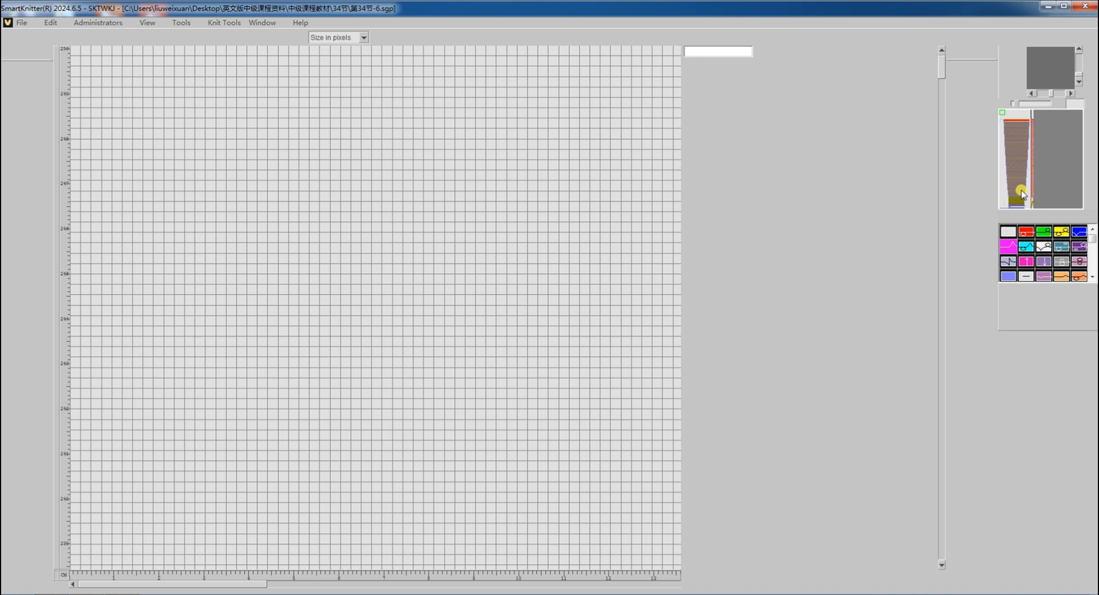
Inspect the body's jacquard rows in the translated chart and return to the diamond pattern design.
{"action": "left_click", "coordinate": [1022, 195]}
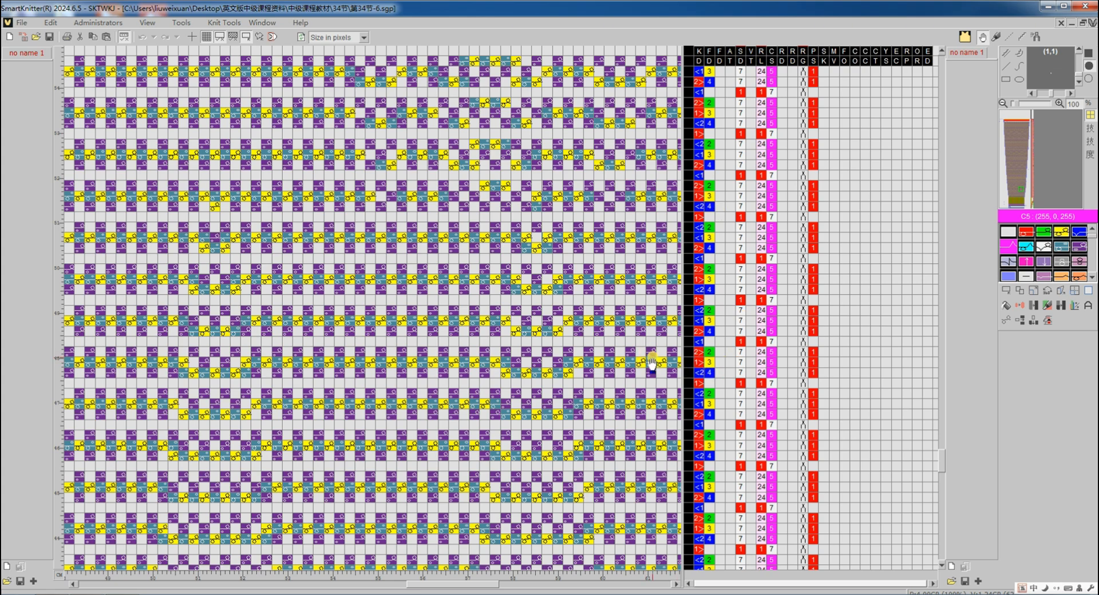
{"action": "key", "text": "ctrl+Tab"}
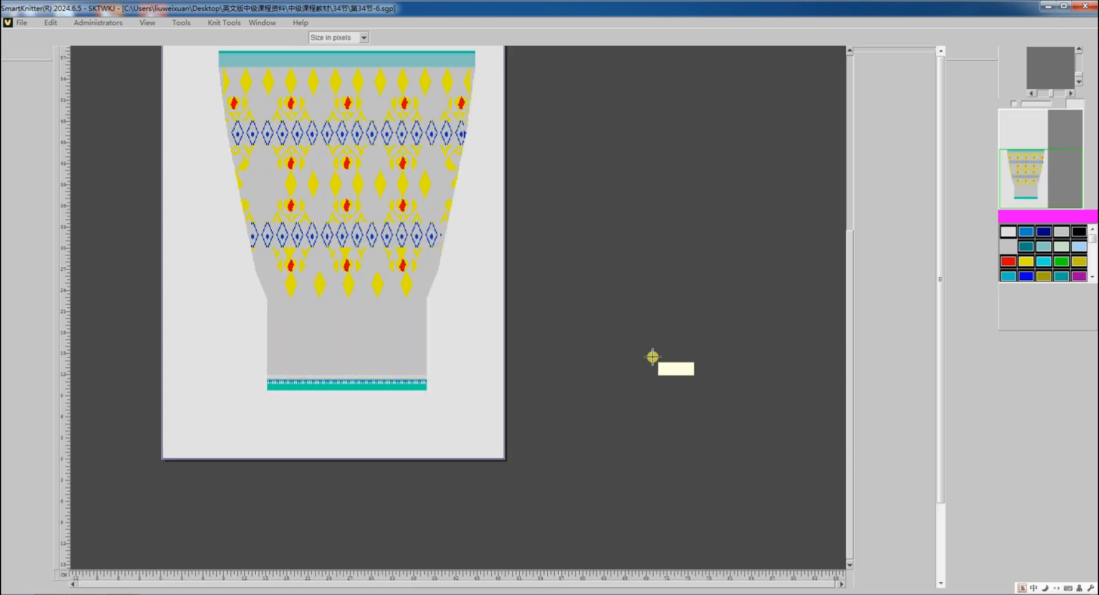
{"action": "scroll", "coordinate": [659, 354], "scroll_direction": "down", "scroll_amount": 3}
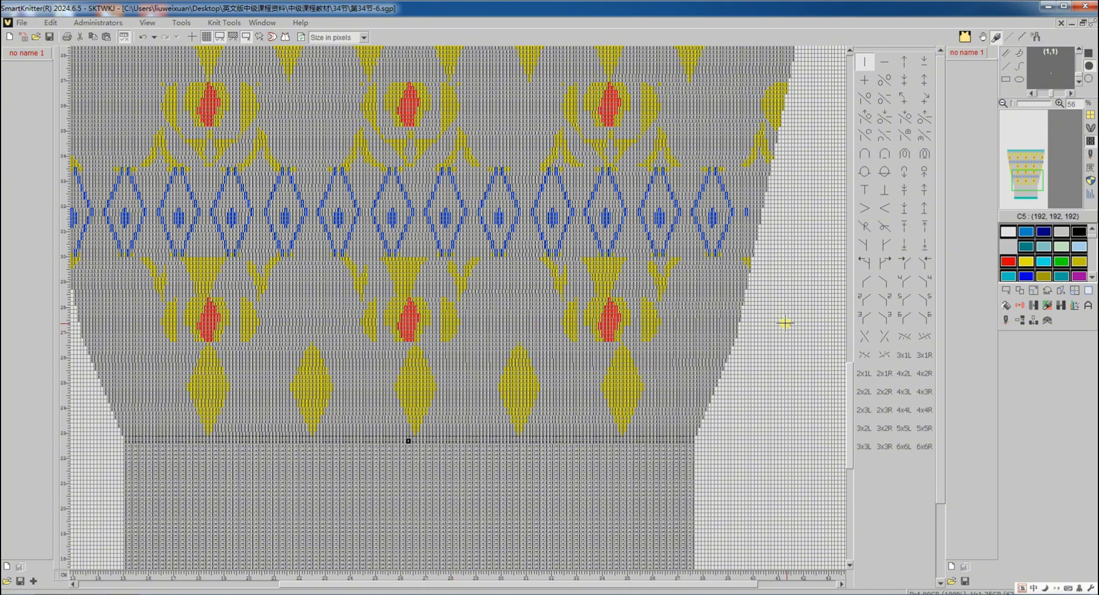
Select an area across the blue diamond band and neighbouring motifs, and list only the colours used in it.
{"action": "left_click", "coordinate": [1018, 303]}
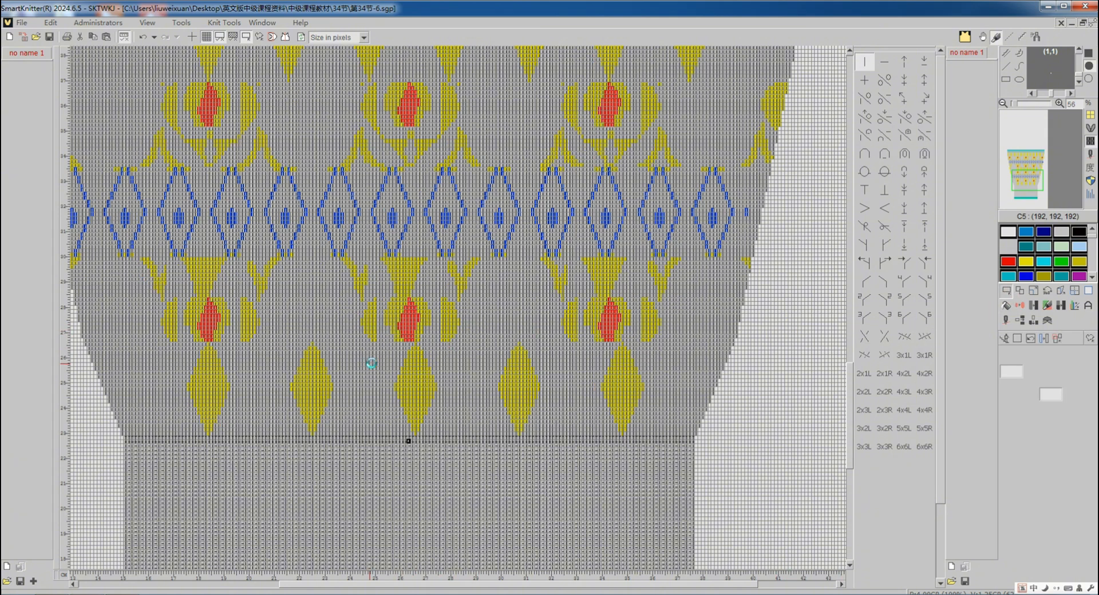
{"action": "left_click_drag", "start_coordinate": [371, 362], "coordinate": [554, 99]}
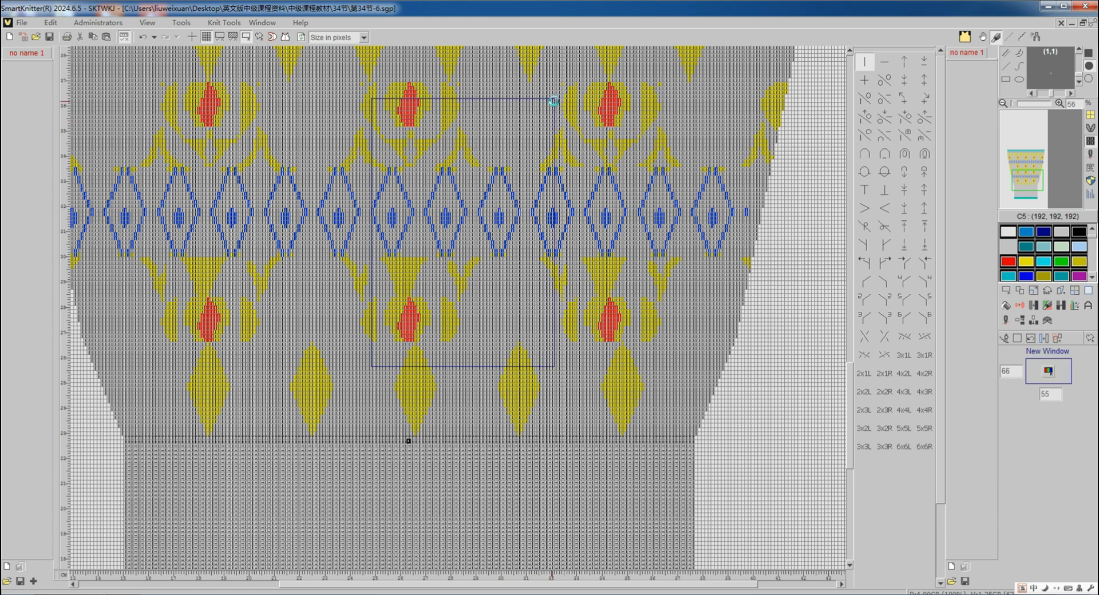
{"action": "left_click", "coordinate": [1075, 306]}
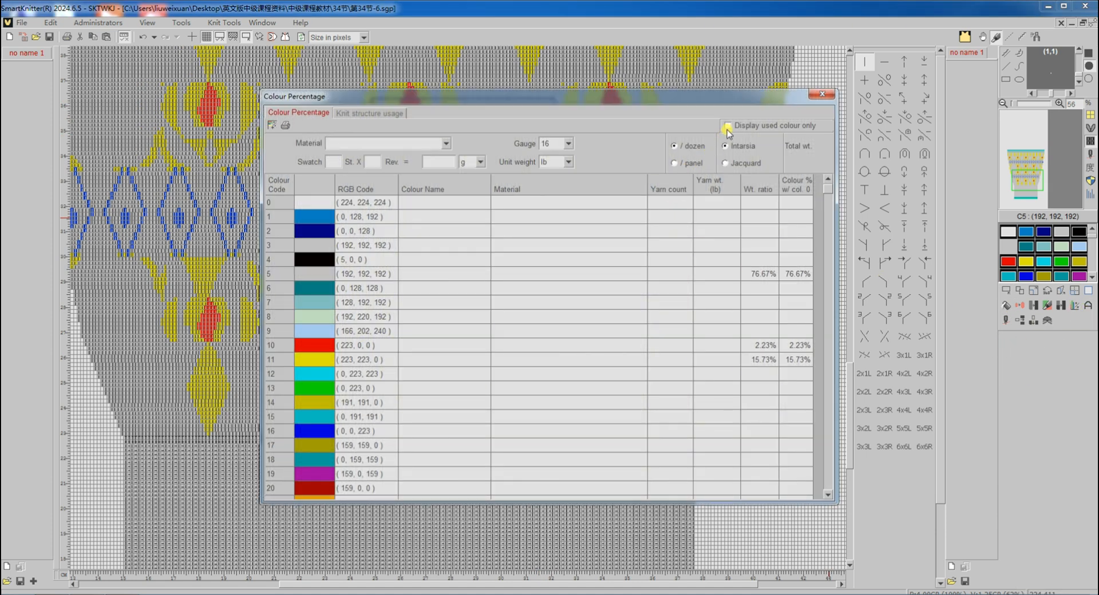
{"action": "left_click", "coordinate": [727, 126]}
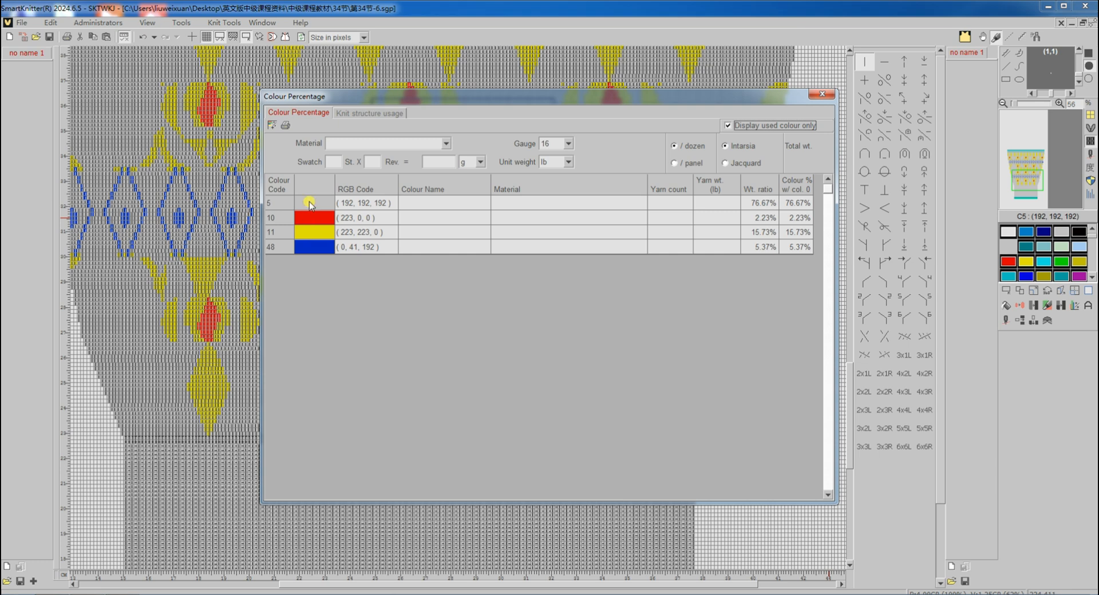
{"action": "left_click", "coordinate": [823, 94]}
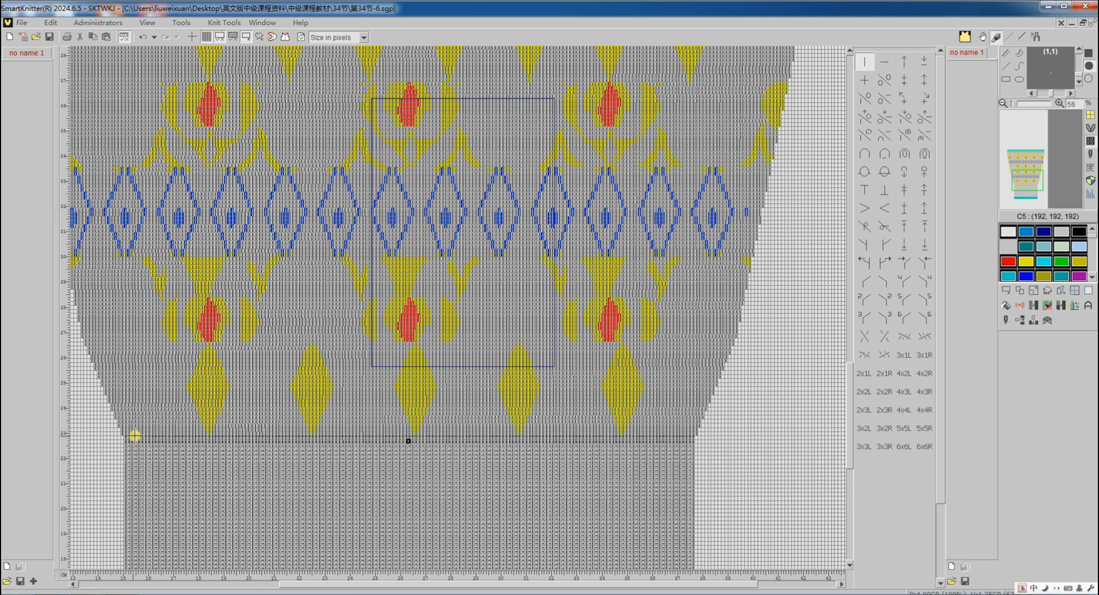
Place one red C10 stitch and one blue C48 stitch side by side at the left edge of the first jacquard row above the cuff.
{"action": "scroll", "coordinate": [129, 428], "scroll_direction": "up", "scroll_amount": 1}
{"action": "scroll", "coordinate": [129, 428], "scroll_direction": "up", "scroll_amount": 2}
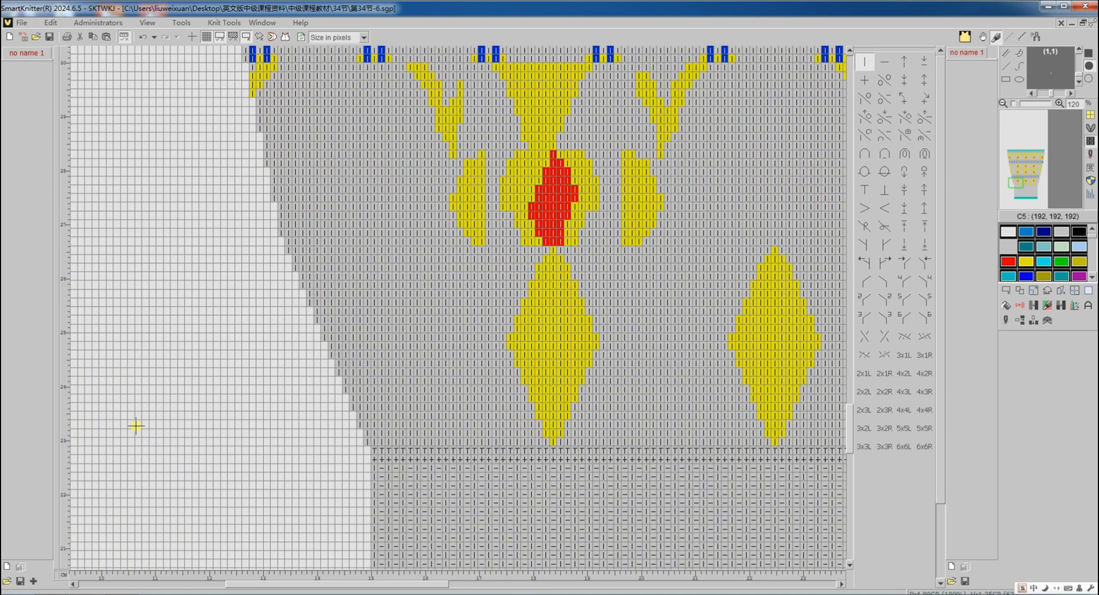
{"action": "left_click", "coordinate": [554, 226]}
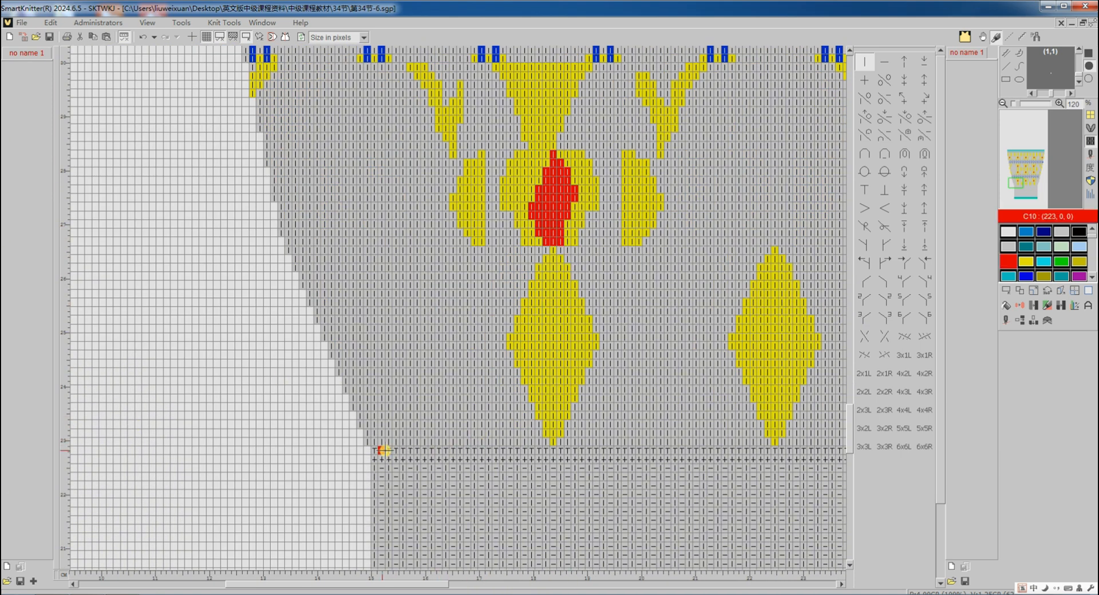
{"action": "left_click", "coordinate": [481, 57]}
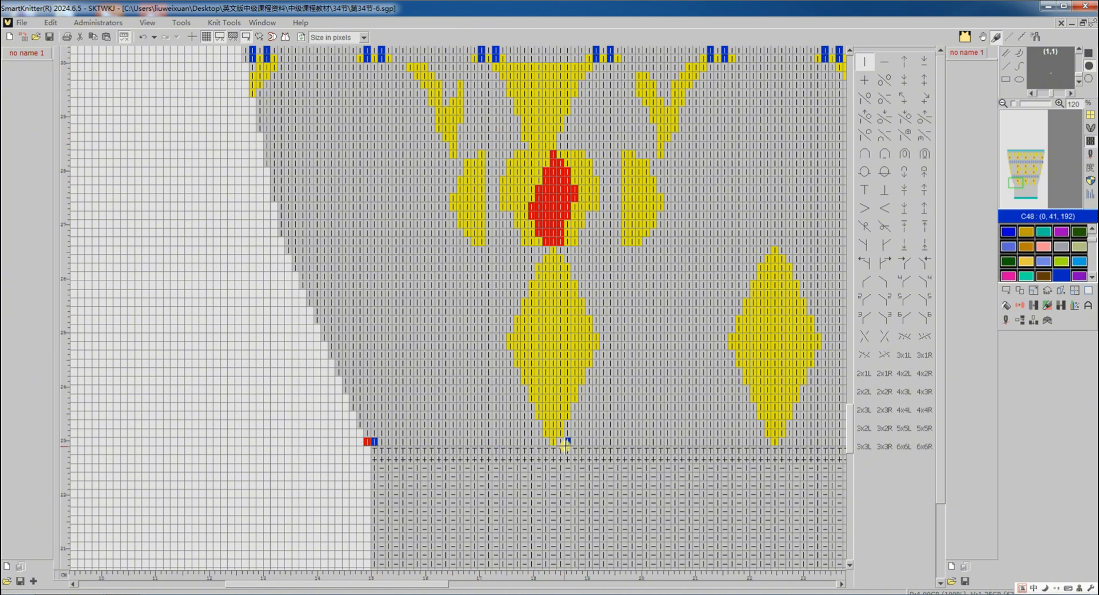
Check the Birds eye backing options for the red zone's four-colour jacquard in the feeder layout.
{"action": "left_click", "coordinate": [1007, 291]}
{"action": "left_click", "coordinate": [1018, 340]}
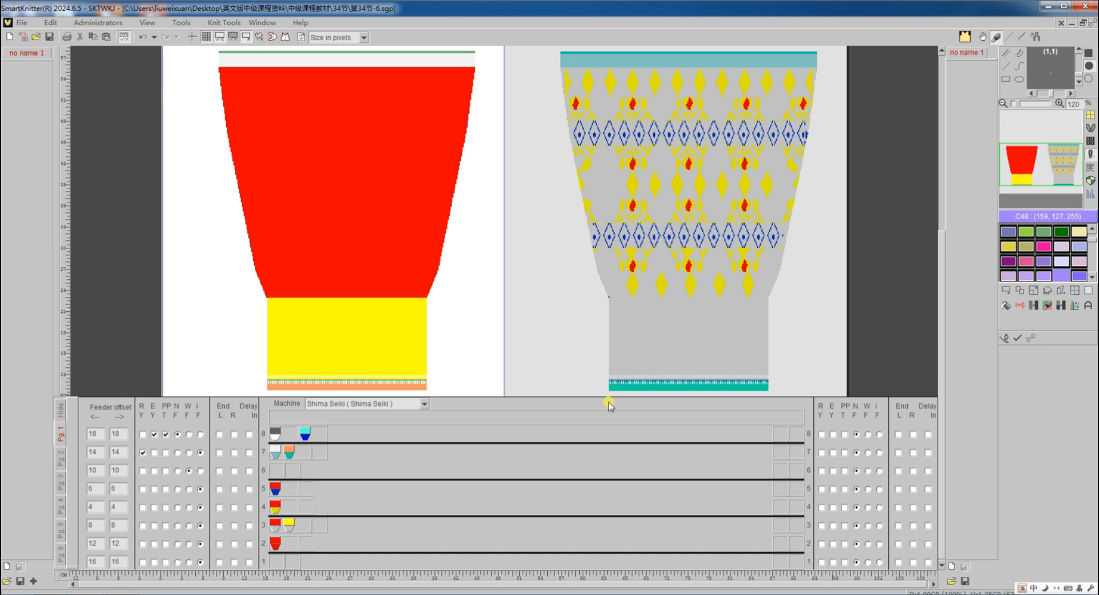
{"action": "right_click", "coordinate": [313, 216]}
{"action": "mouse_move", "coordinate": [362, 273]}
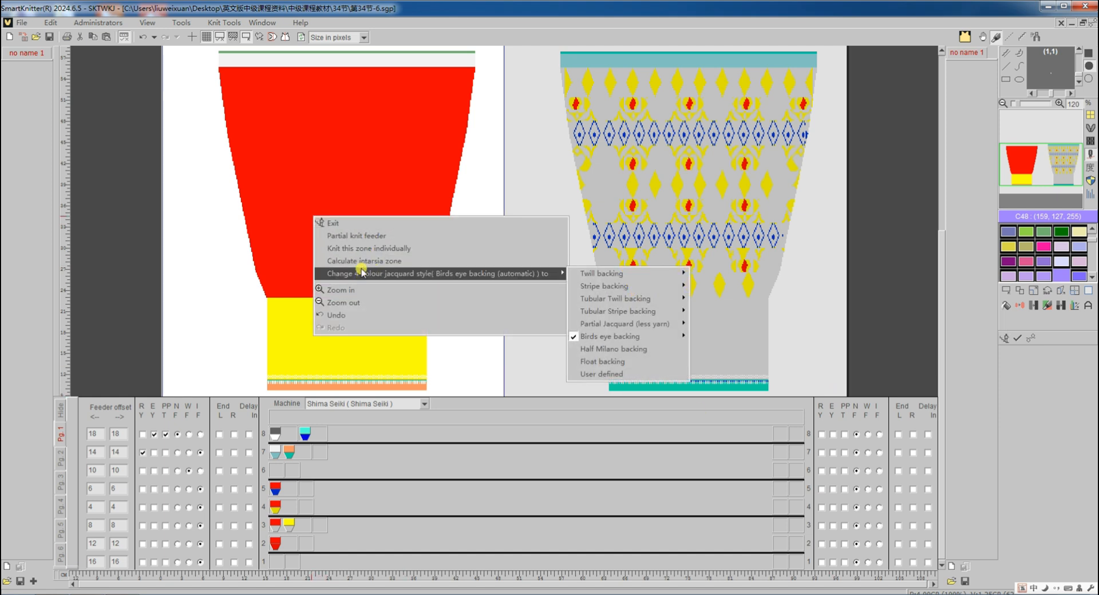
{"action": "mouse_move", "coordinate": [677, 336]}
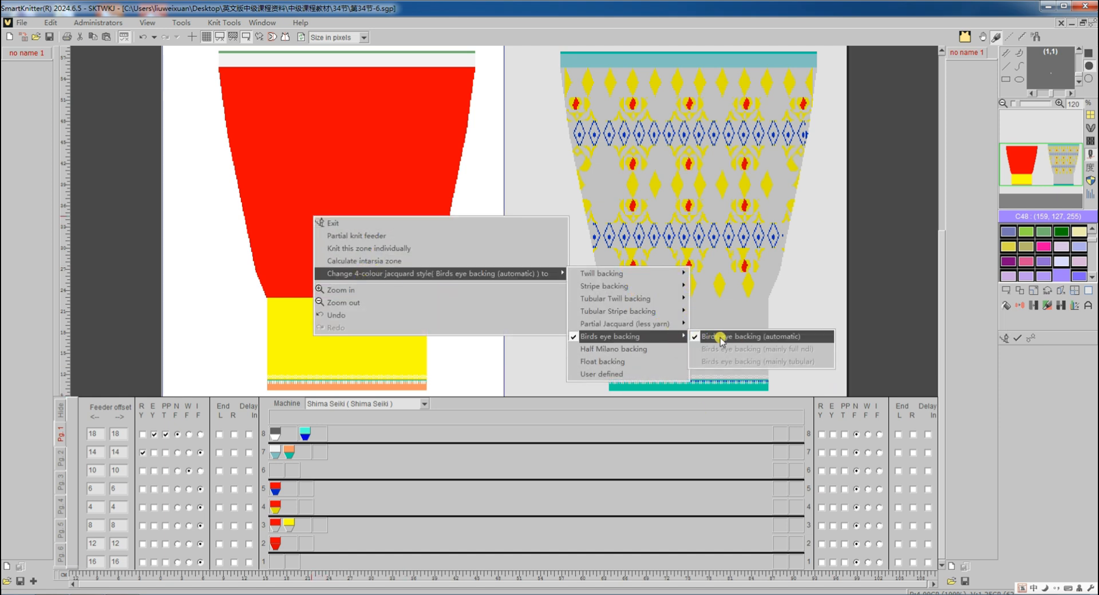
Translate the modified diamond design for the Shima Seiki SSG122 machine and examine the four-colour jacquard rows in the chart.
{"action": "left_click", "coordinate": [1032, 338]}
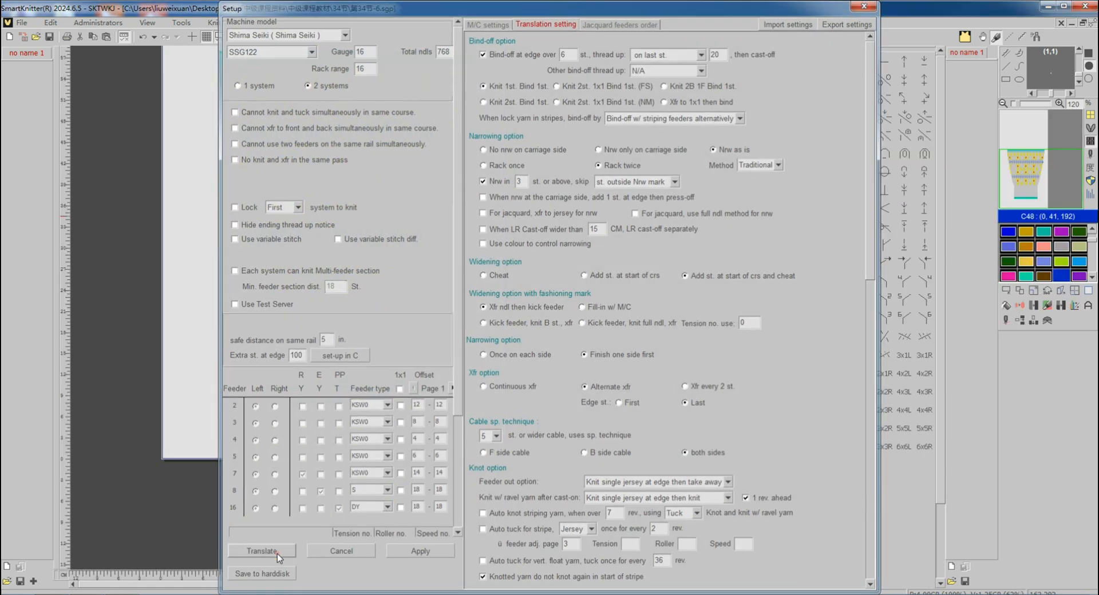
{"action": "left_click", "coordinate": [277, 553]}
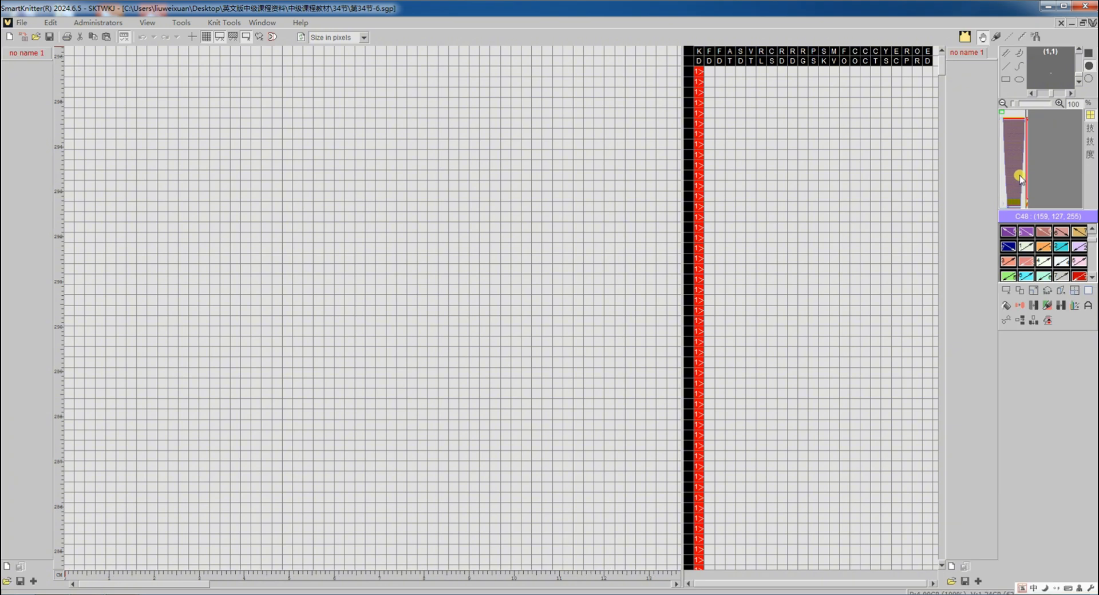
{"action": "left_click_drag", "start_coordinate": [1021, 179], "coordinate": [1013, 182]}
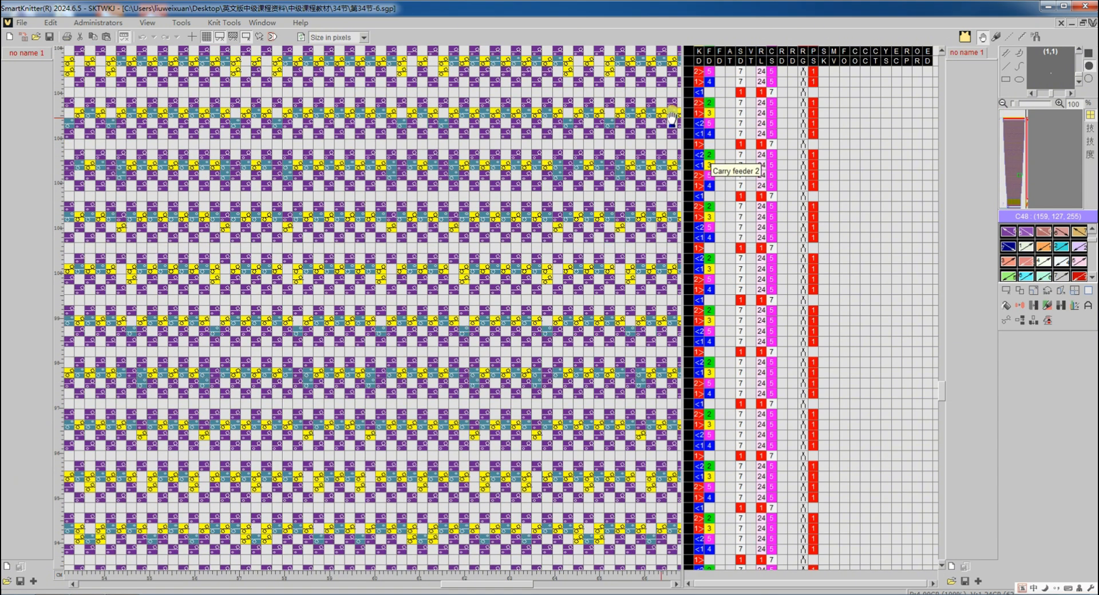
{"action": "scroll", "coordinate": [669, 177], "scroll_direction": "up", "scroll_amount": 5}
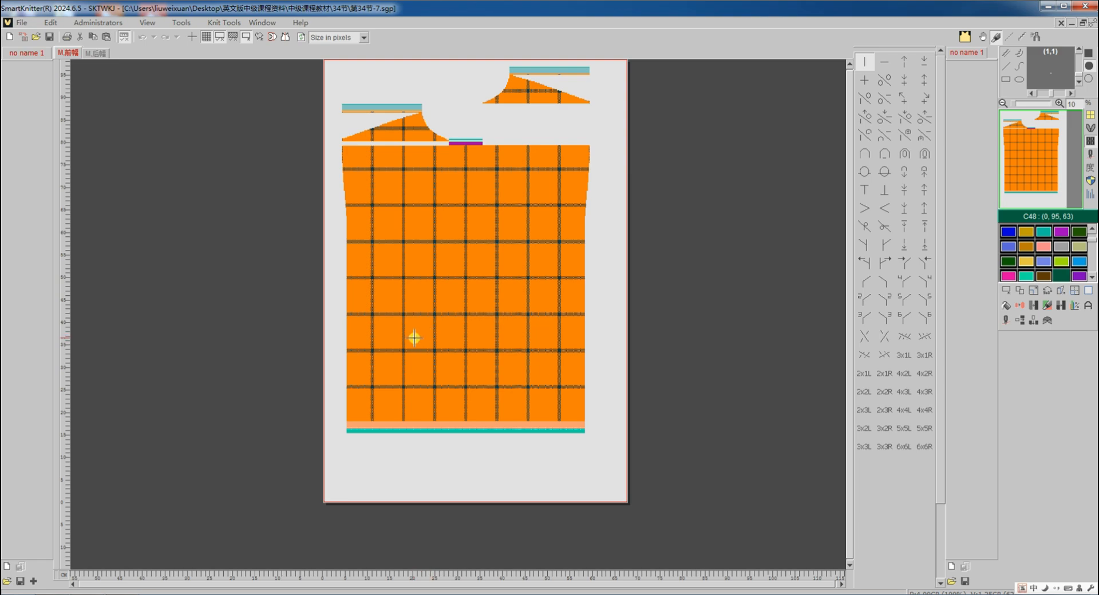
Change the red body zone's two-colour jacquard style in the plaid design 第34节-7.sgp to Birds eye backing (mainly full ndl).
{"action": "scroll", "coordinate": [414, 337], "scroll_direction": "up", "scroll_amount": 4}
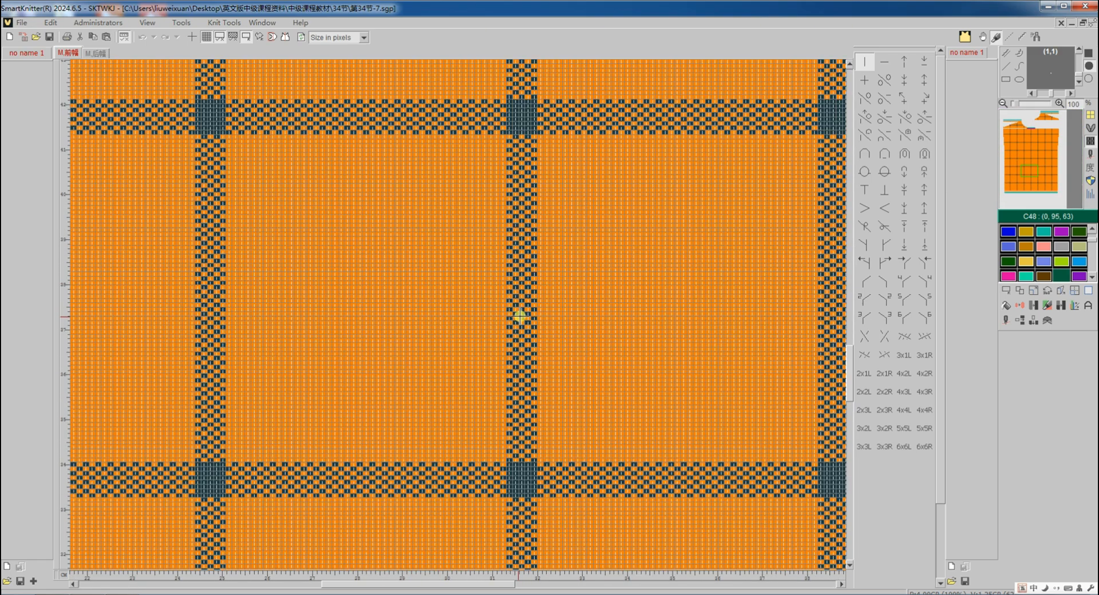
{"action": "scroll", "coordinate": [519, 317], "scroll_direction": "down", "scroll_amount": 3}
{"action": "scroll", "coordinate": [520, 324], "scroll_direction": "down", "scroll_amount": 3}
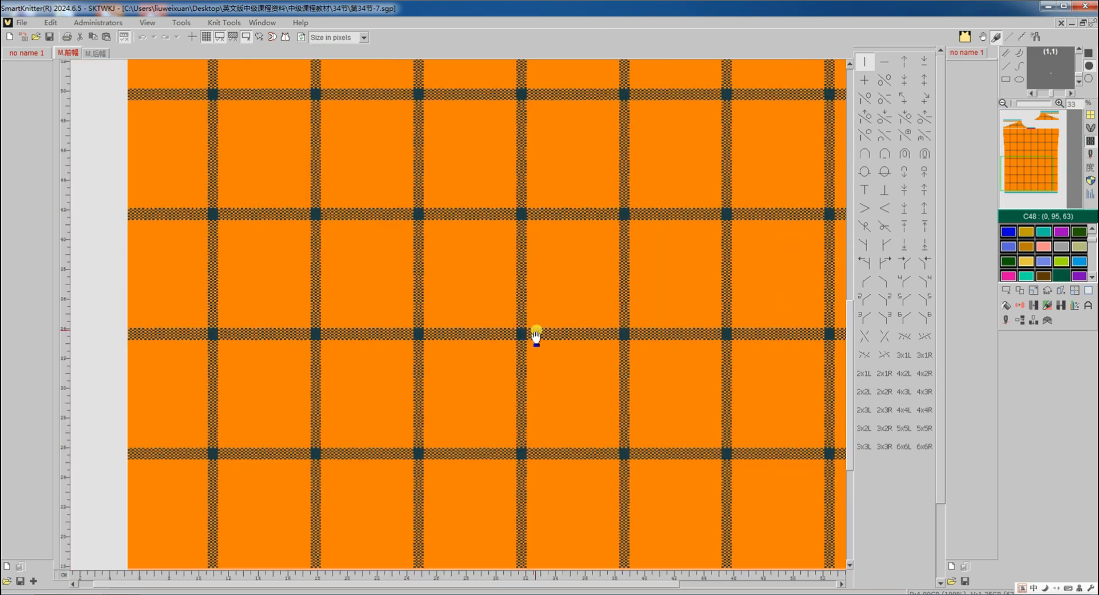
{"action": "left_click", "coordinate": [1005, 322]}
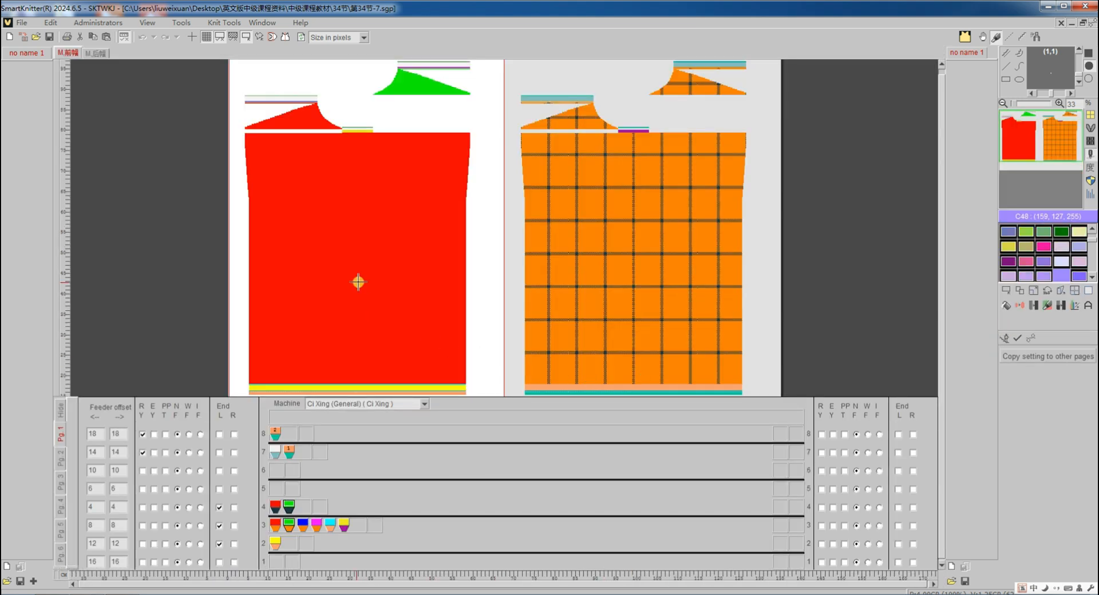
{"action": "right_click", "coordinate": [349, 275]}
{"action": "mouse_move", "coordinate": [455, 342]}
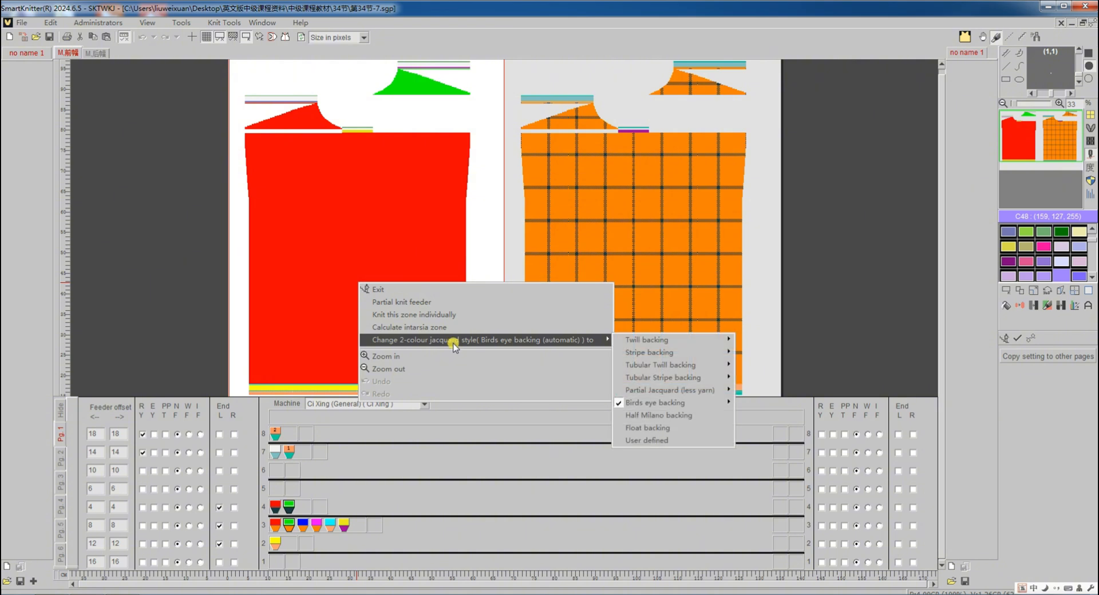
{"action": "mouse_move", "coordinate": [657, 405]}
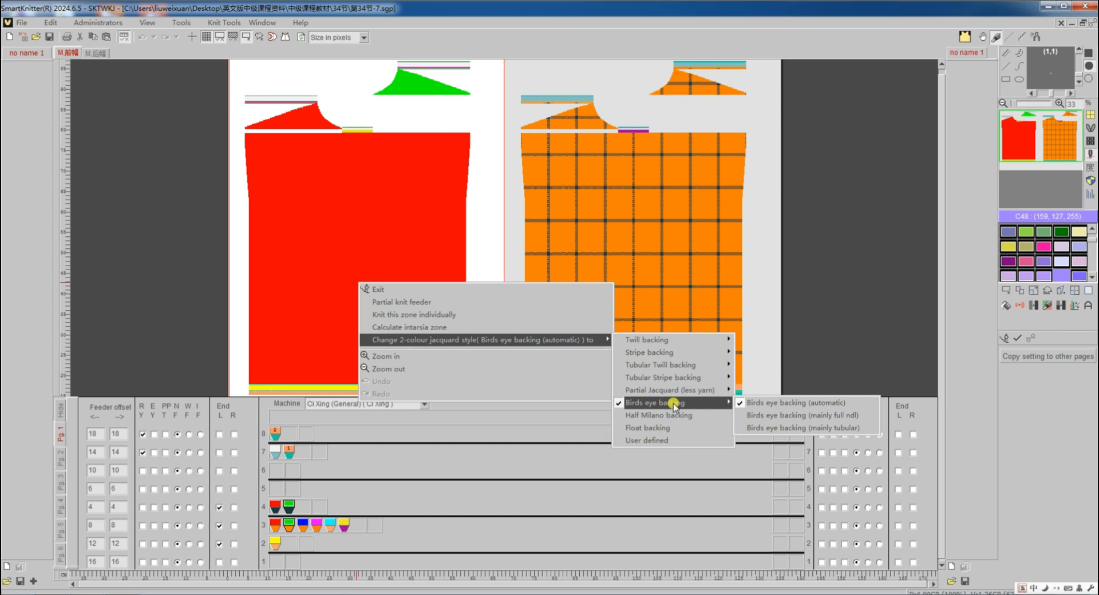
{"action": "left_click", "coordinate": [772, 416]}
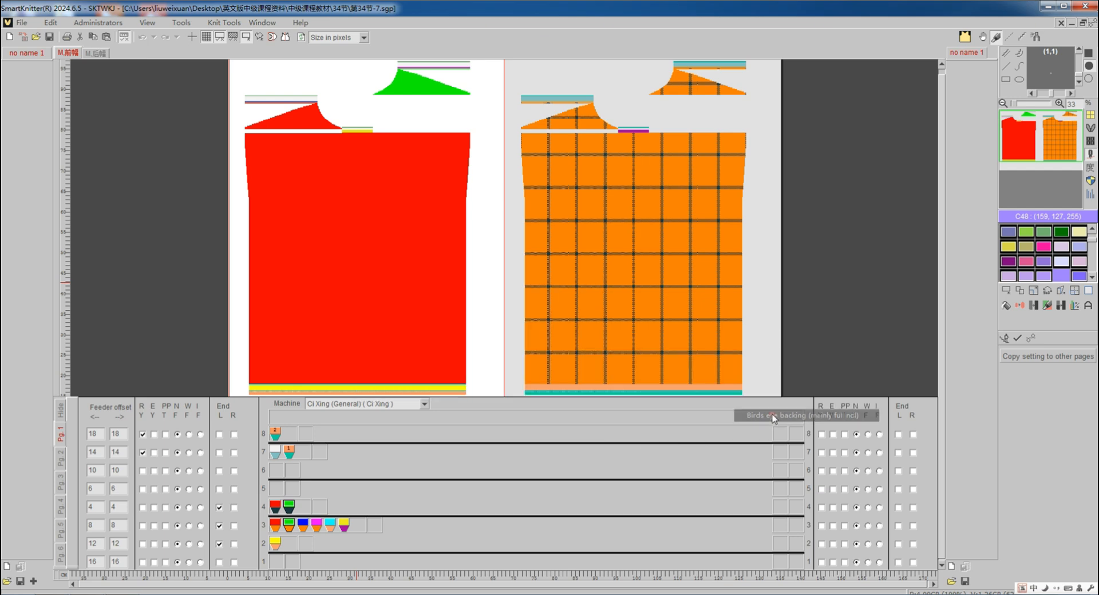
Translate the plaid design for the Ci Xing GE2-52C machine and examine the backing at the plaid stripes in the translated chart.
{"action": "left_click", "coordinate": [1029, 341]}
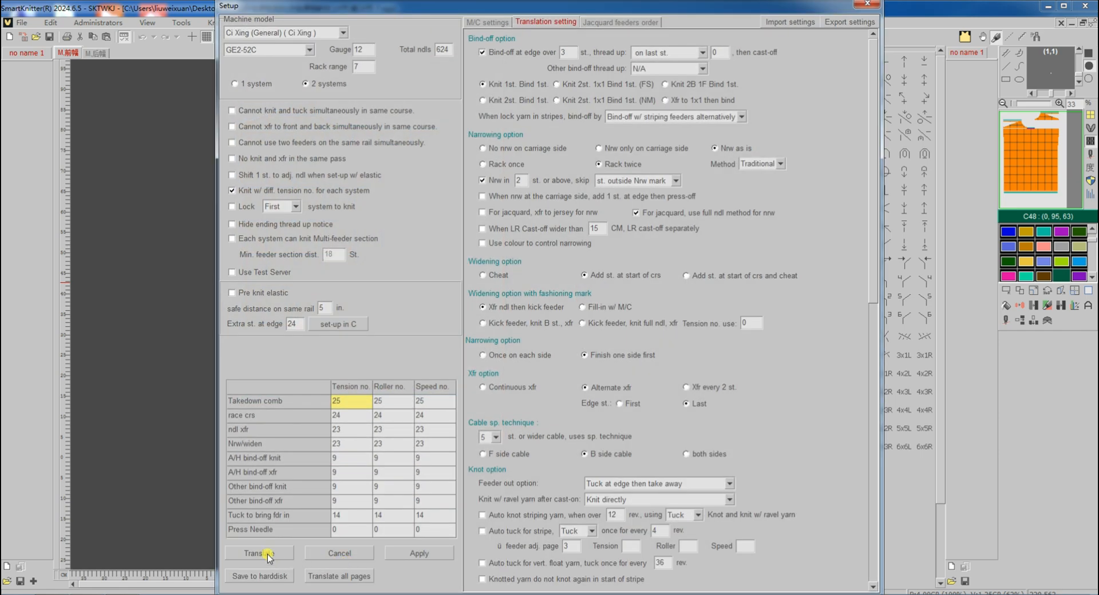
{"action": "left_click", "coordinate": [266, 554]}
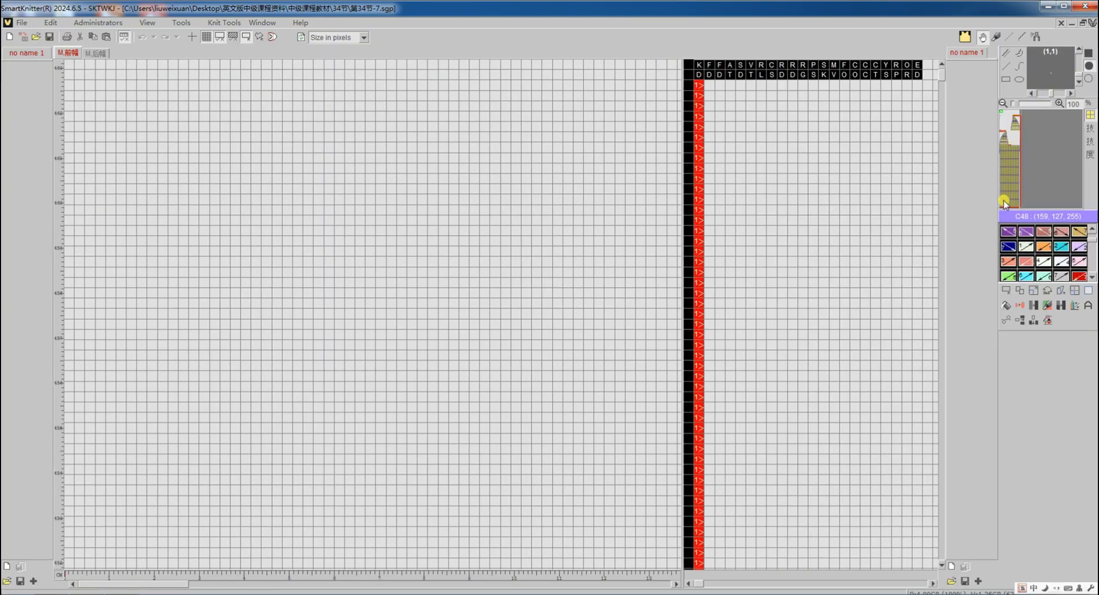
{"action": "left_click", "coordinate": [1003, 201]}
{"action": "scroll", "coordinate": [435, 319], "scroll_direction": "up", "scroll_amount": 2}
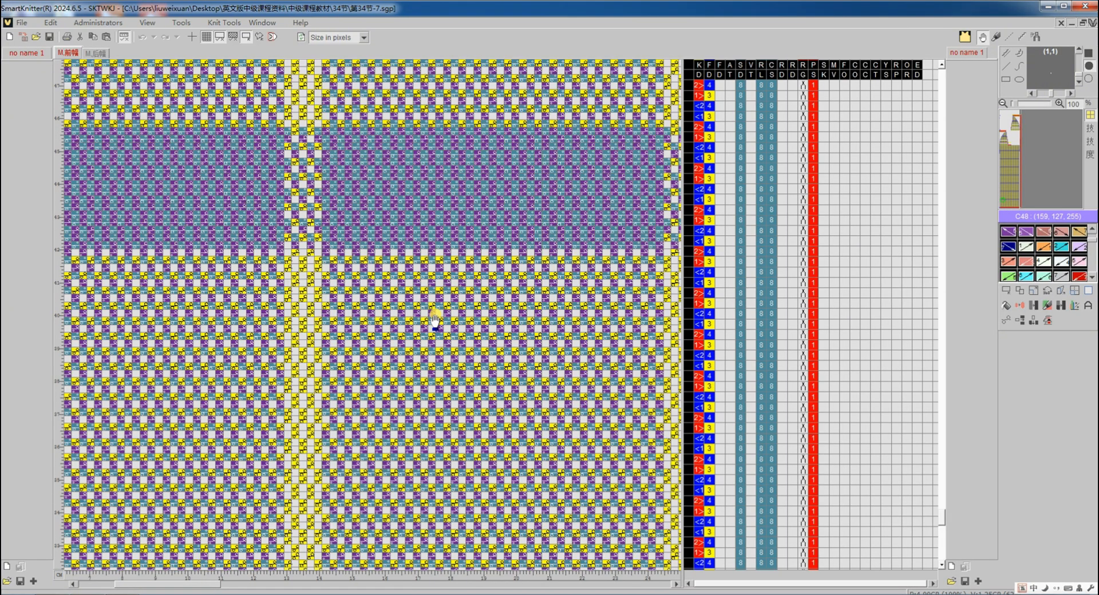
{"action": "scroll", "coordinate": [435, 318], "scroll_direction": "down", "scroll_amount": 3}
{"action": "scroll", "coordinate": [390, 321], "scroll_direction": "down", "scroll_amount": 2}
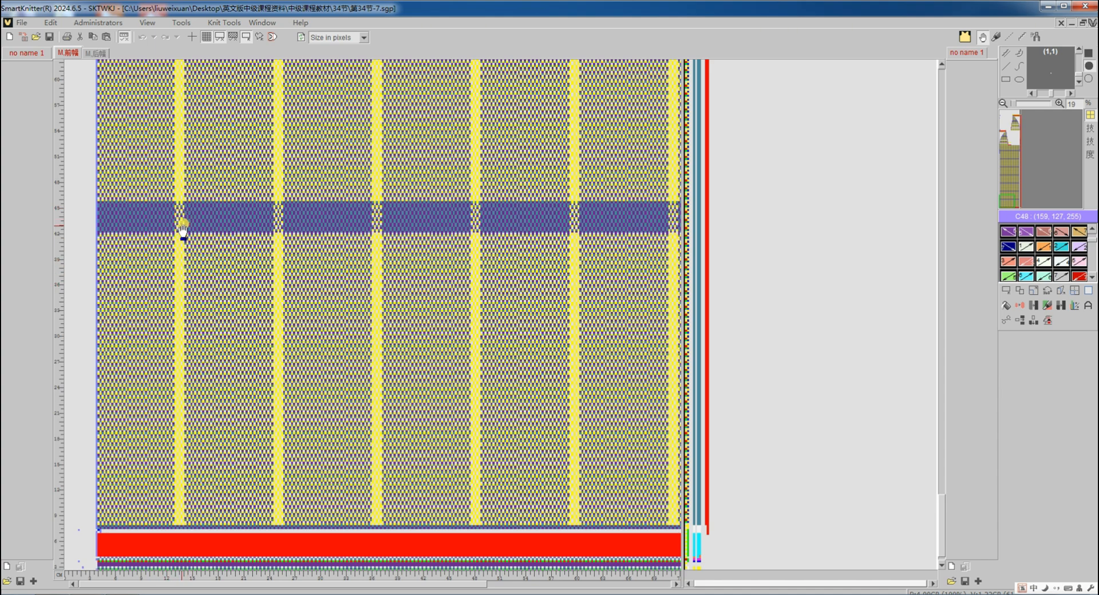
{"action": "scroll", "coordinate": [172, 264], "scroll_direction": "up", "scroll_amount": 4}
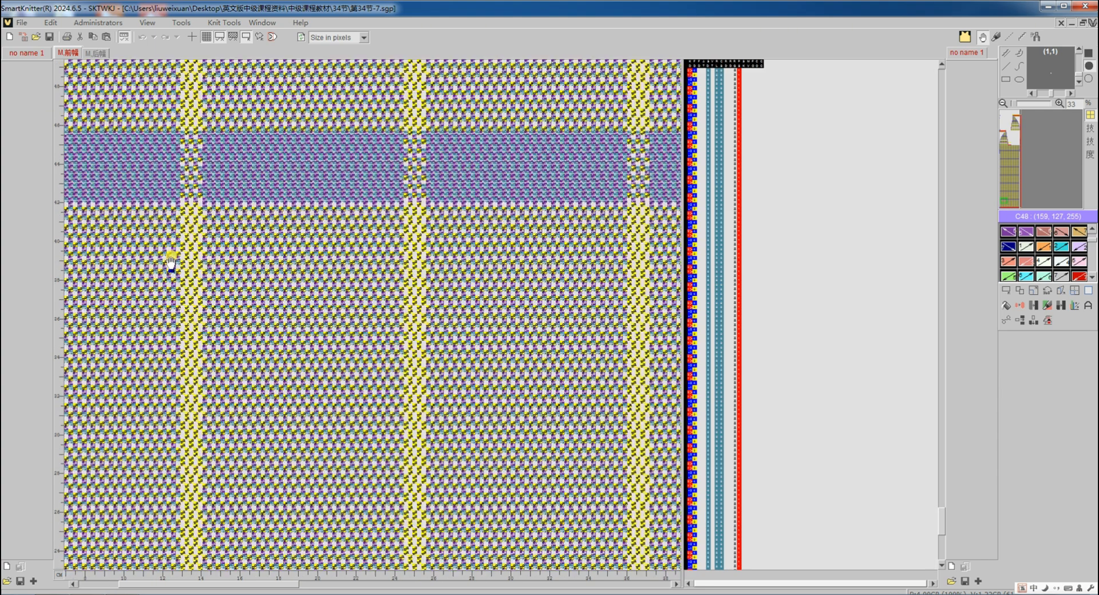
{"action": "scroll", "coordinate": [172, 263], "scroll_direction": "up", "scroll_amount": 2}
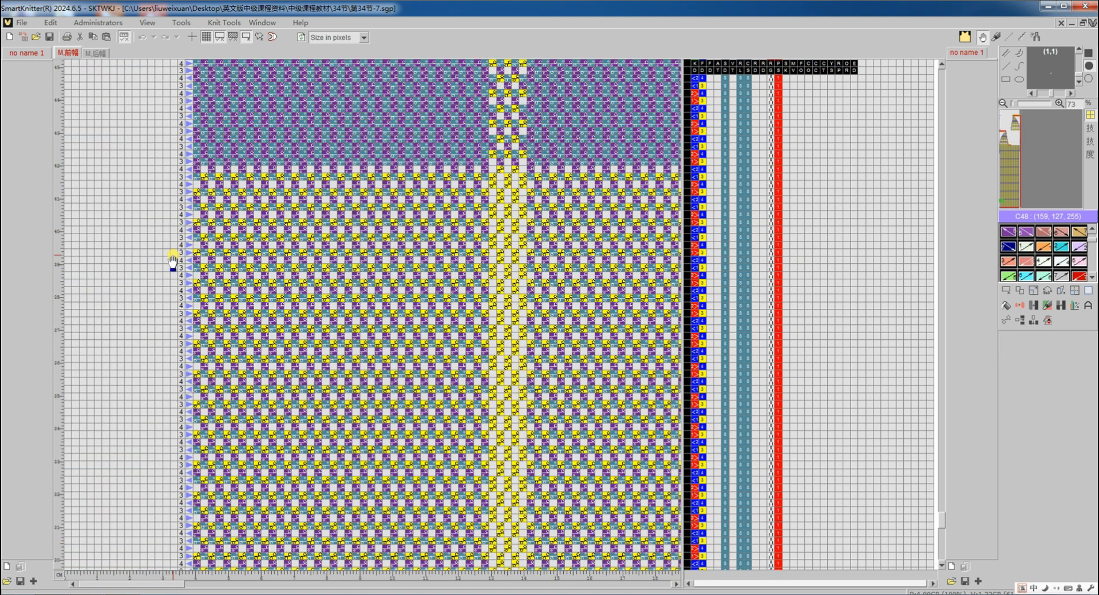
{"action": "scroll", "coordinate": [172, 264], "scroll_direction": "up", "scroll_amount": 3}
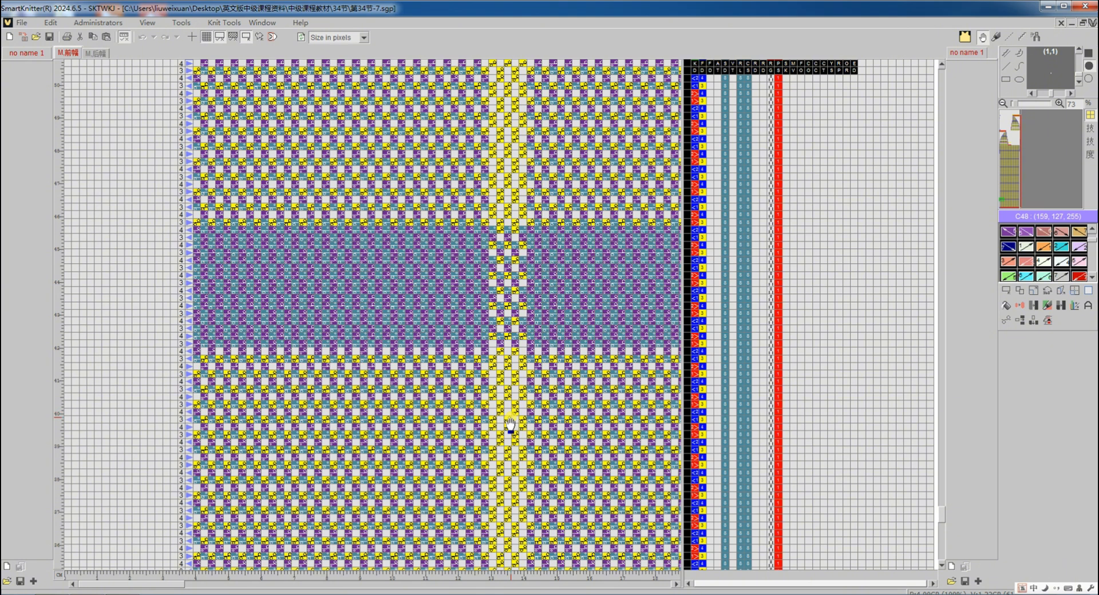
Change the red body zone's two-colour jacquard style in the plaid design to Birds eye backing (mainly tubular).
{"action": "key", "text": "Tab"}
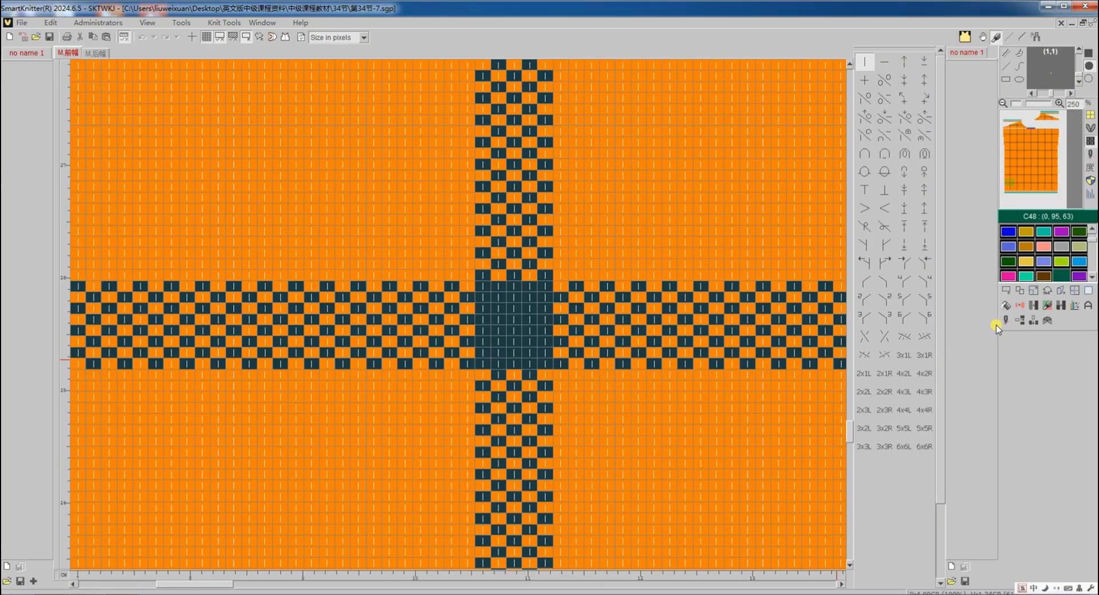
{"action": "left_click", "coordinate": [1001, 321]}
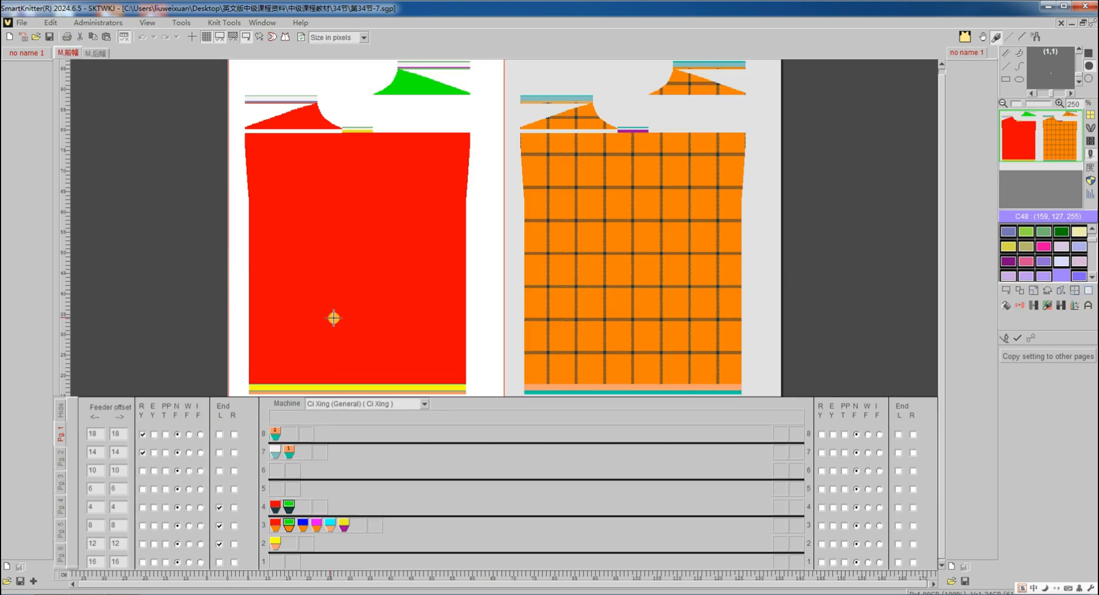
{"action": "right_click", "coordinate": [332, 308]}
{"action": "mouse_move", "coordinate": [449, 363]}
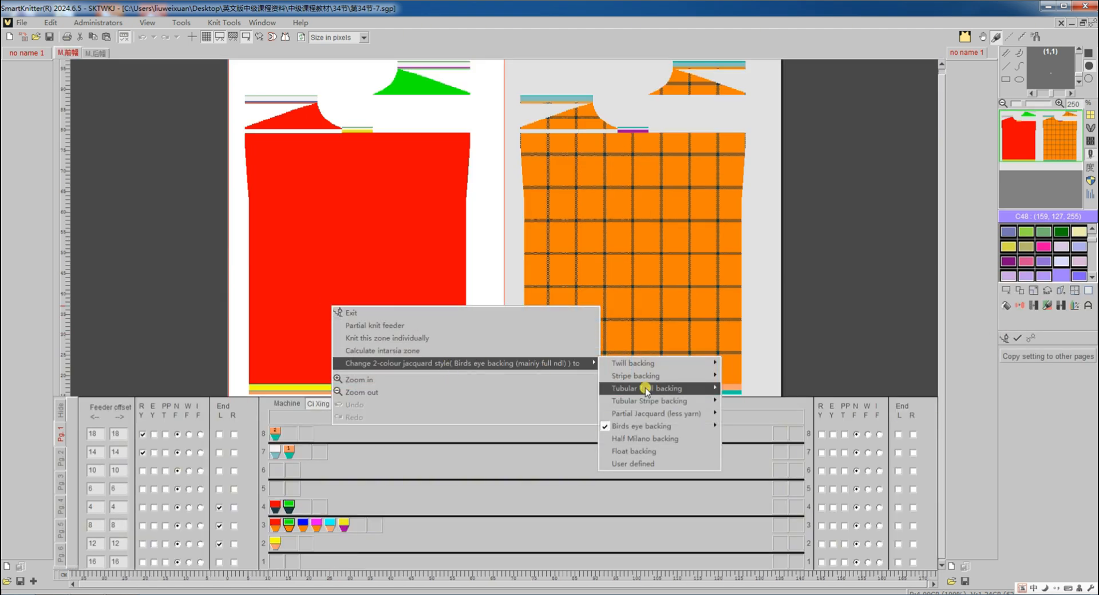
{"action": "mouse_move", "coordinate": [663, 429]}
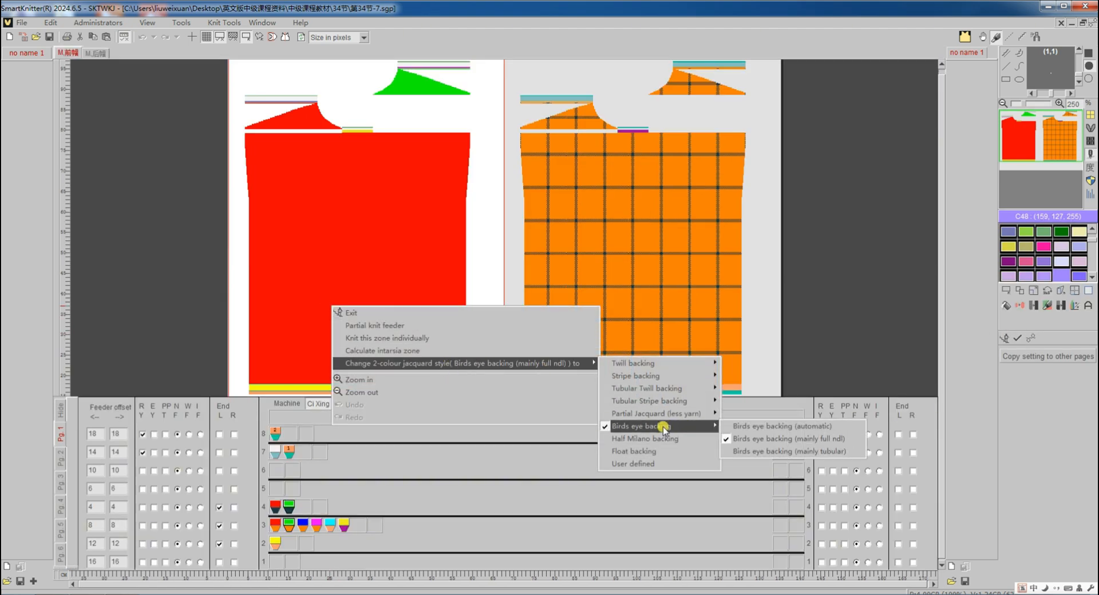
{"action": "left_click", "coordinate": [763, 452]}
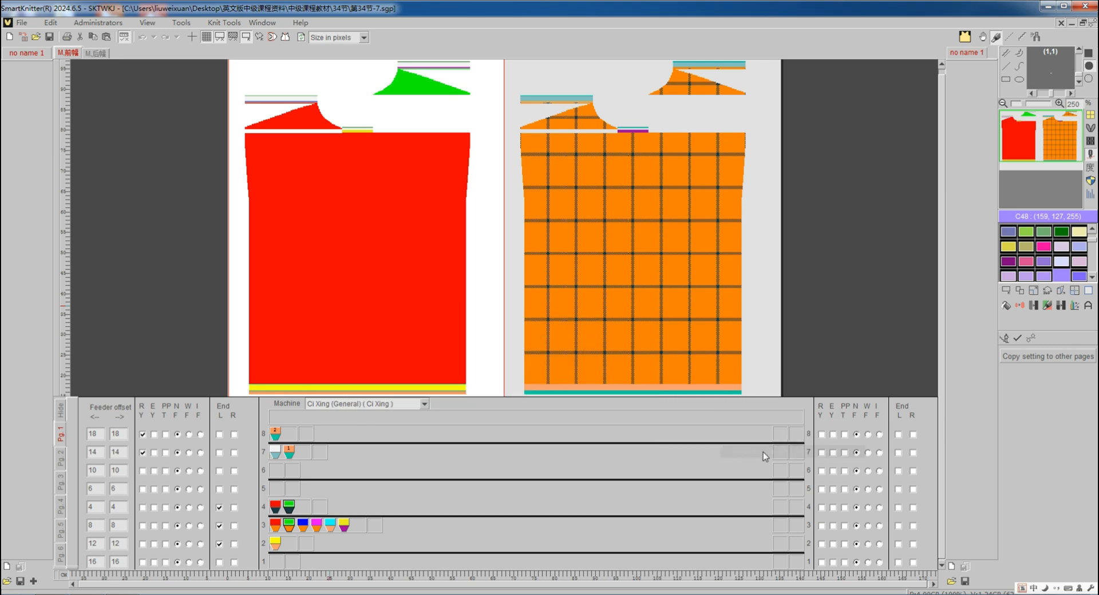
Translate the mainly tubular plaid design for the Ci Xing GE2-52C machine and examine the plaid stripes' backing in the chart.
{"action": "left_click", "coordinate": [1030, 337]}
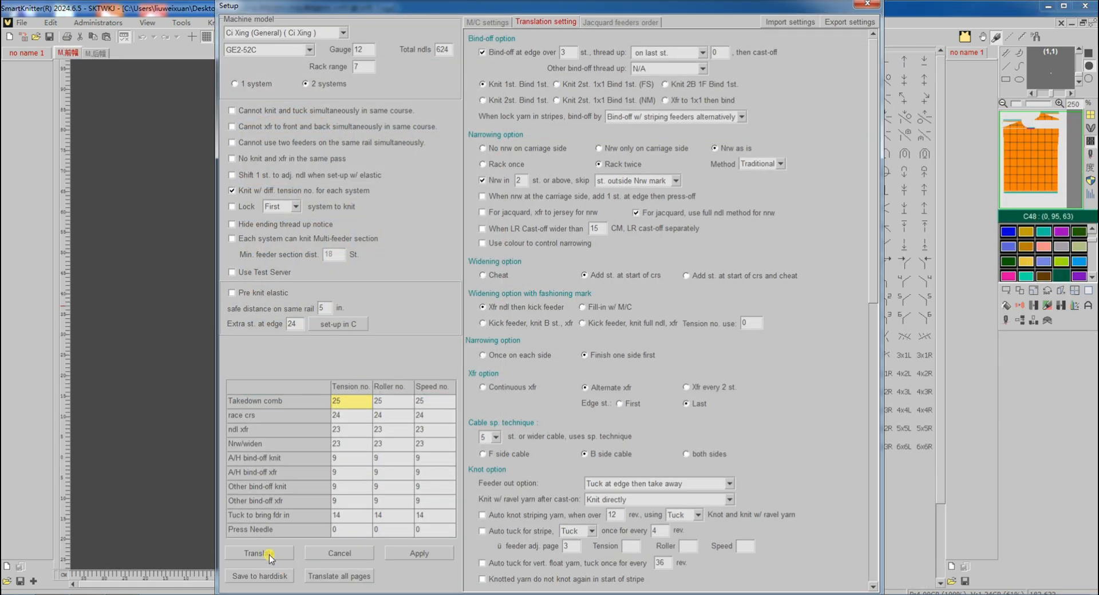
{"action": "left_click", "coordinate": [269, 554]}
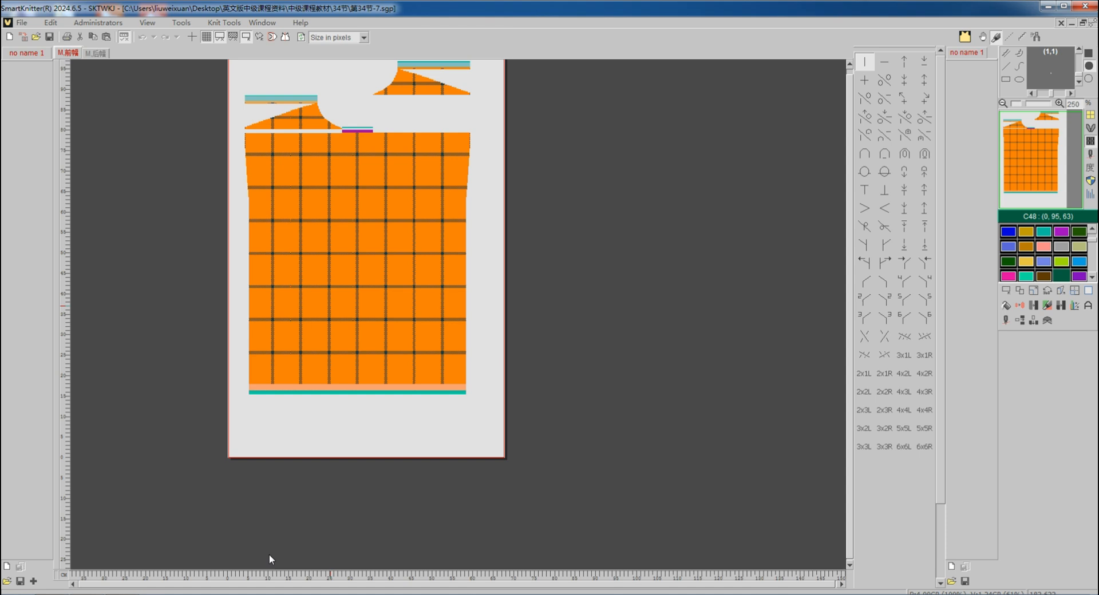
{"action": "left_click", "coordinate": [1011, 188]}
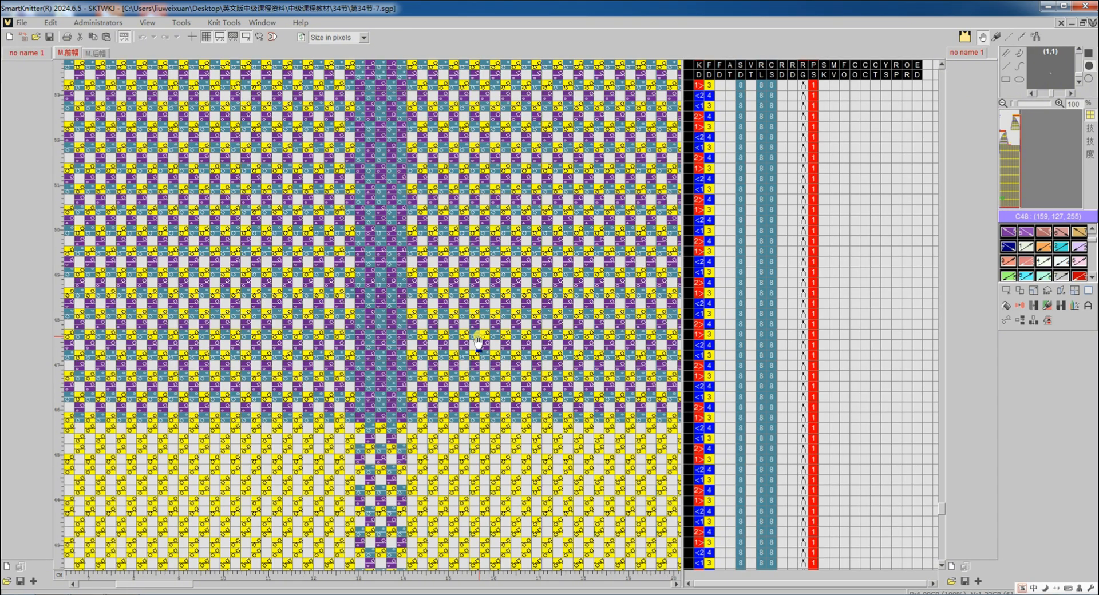
{"action": "scroll", "coordinate": [479, 341], "scroll_direction": "down", "scroll_amount": 3}
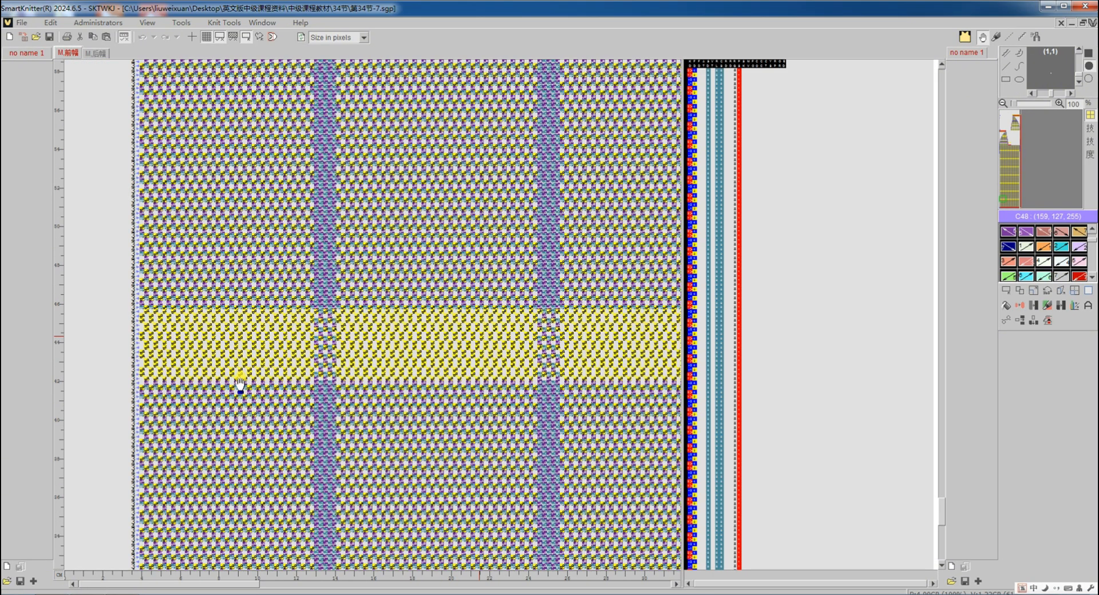
{"action": "scroll", "coordinate": [240, 385], "scroll_direction": "up", "scroll_amount": 3}
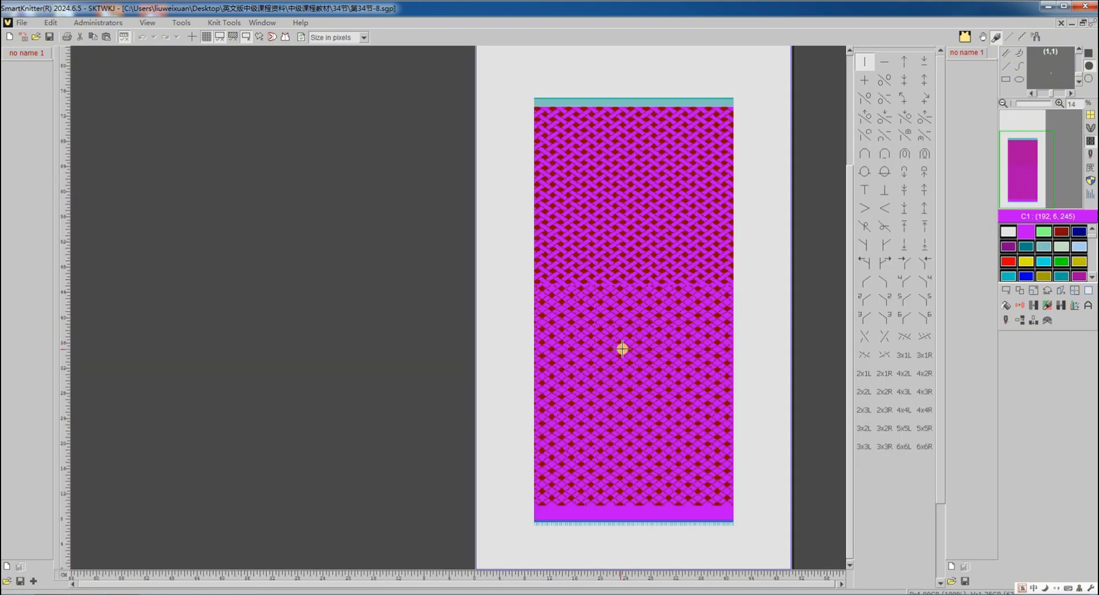
Check the Birds eye backing options for the red zone's two-colour jacquard in the diamond design 第34节-8.sgp.
{"action": "left_click", "coordinate": [631, 322]}
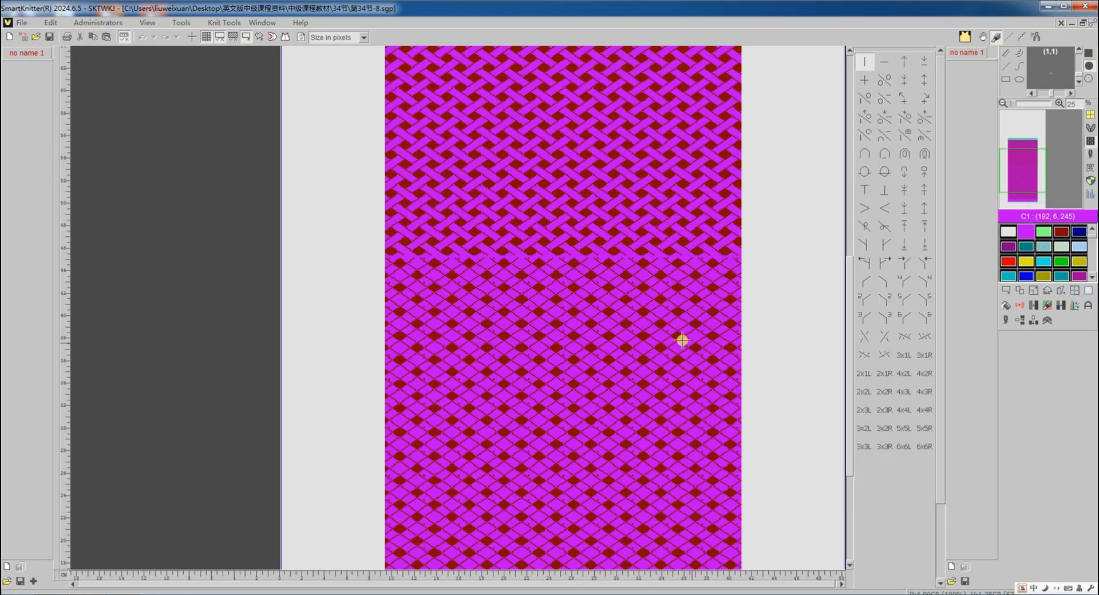
{"action": "left_click", "coordinate": [1007, 322]}
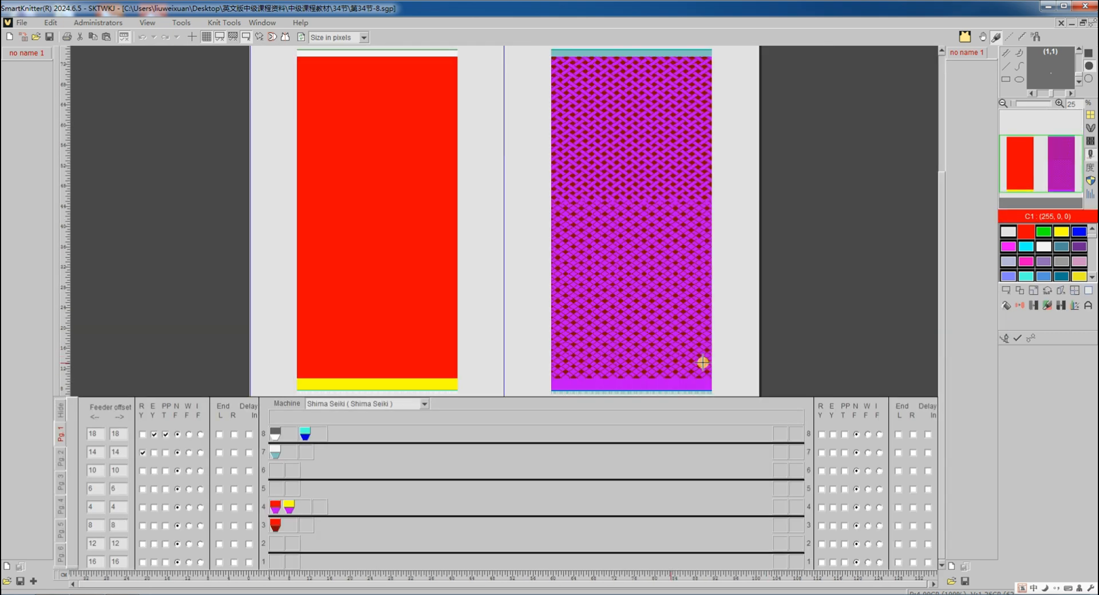
{"action": "right_click", "coordinate": [380, 260]}
{"action": "mouse_move", "coordinate": [464, 318]}
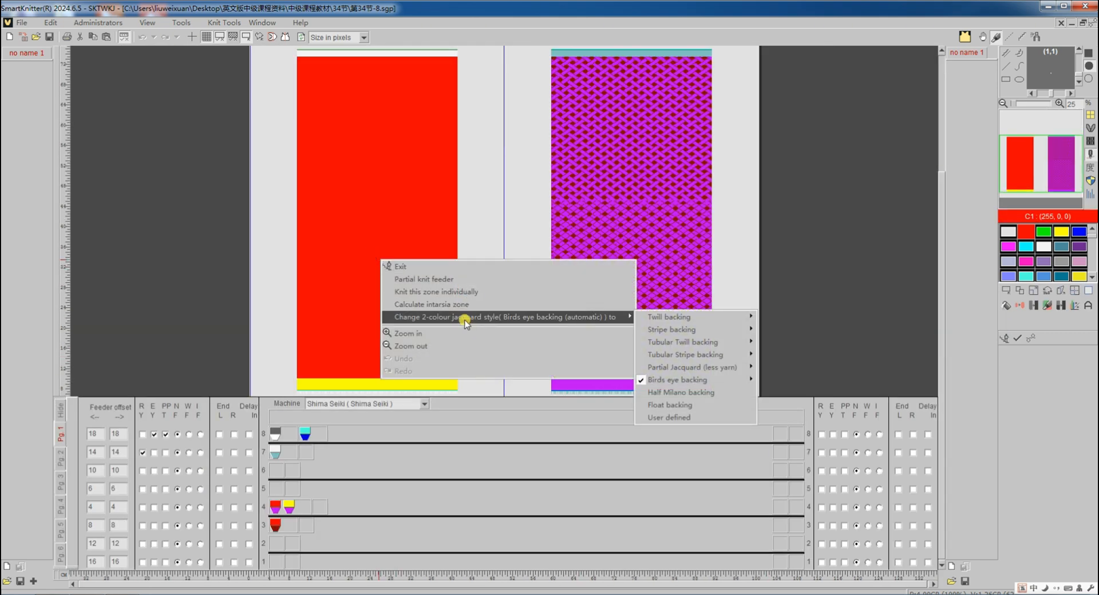
{"action": "mouse_move", "coordinate": [669, 380]}
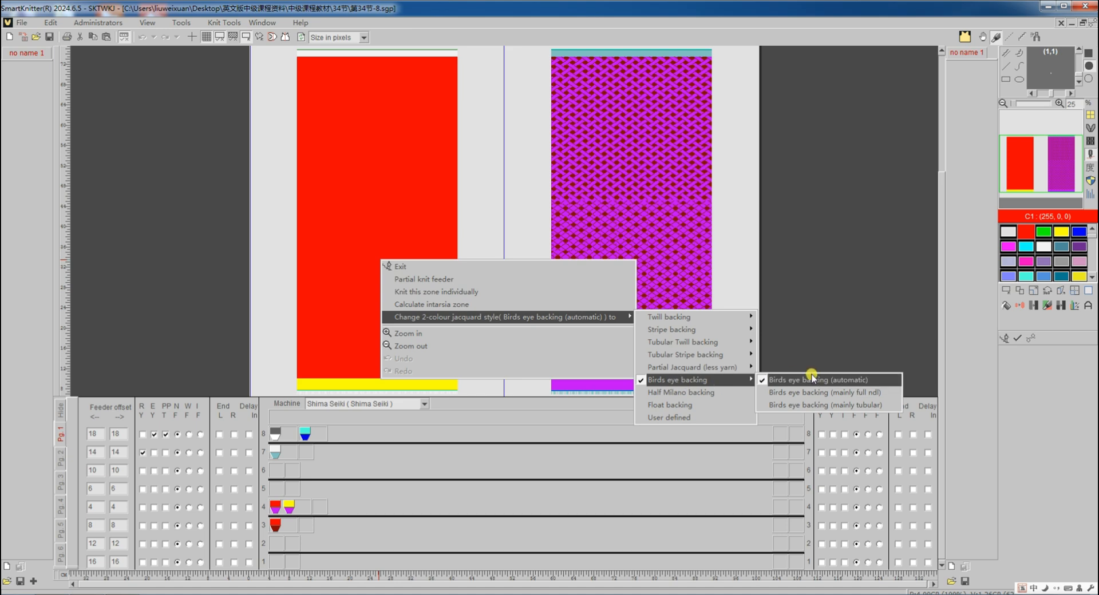
Translate the two-colour diamond design 第34节-8.sgp for the Shima Seiki SSG122 machine and view the whole pattern chart.
{"action": "left_click", "coordinate": [1029, 338]}
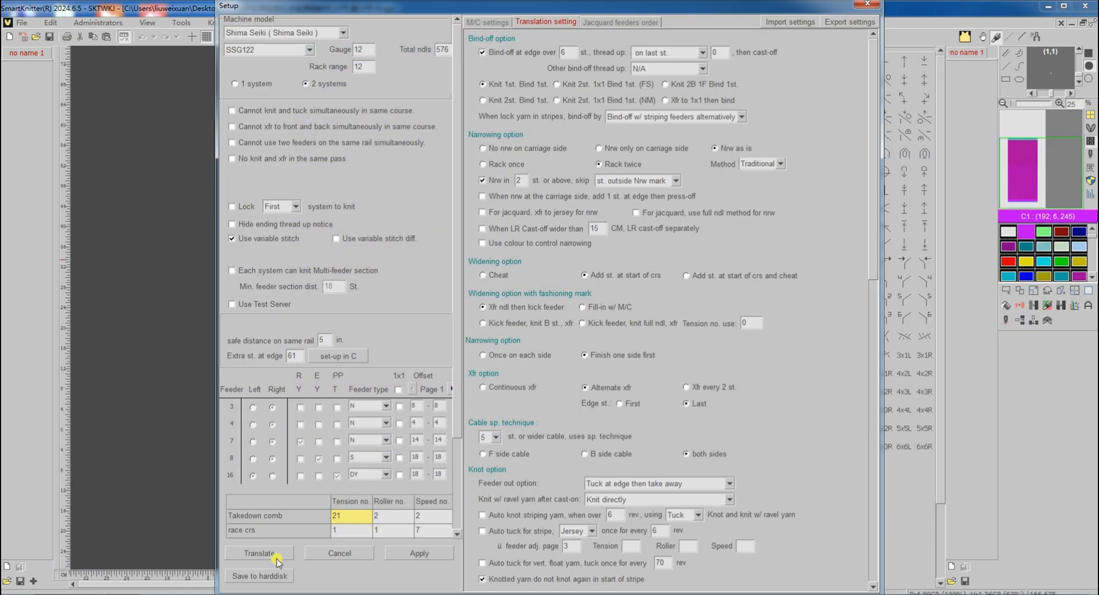
{"action": "left_click", "coordinate": [275, 555]}
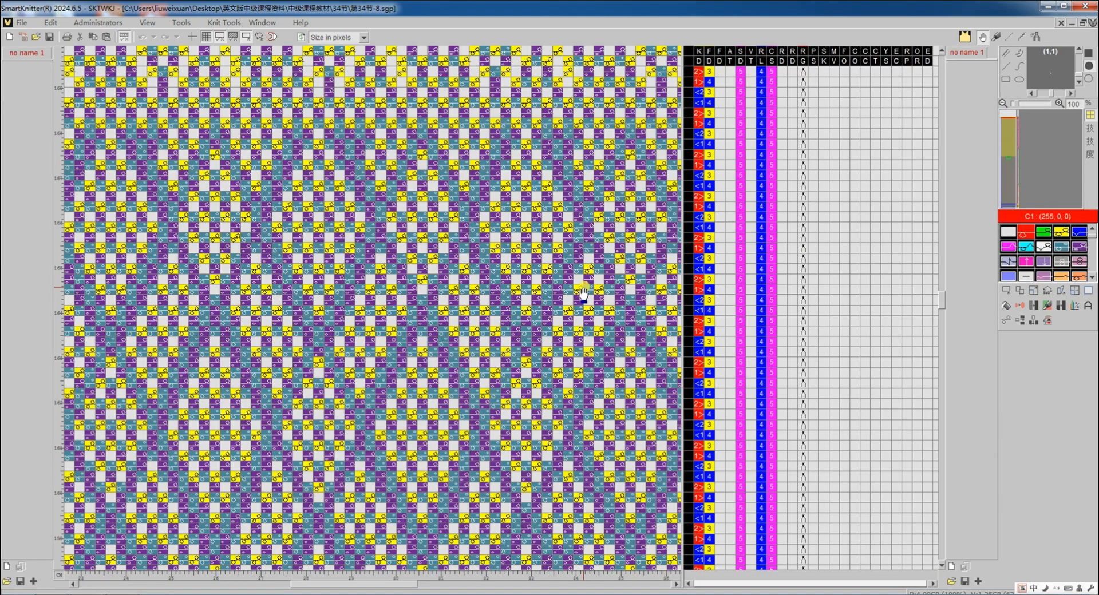
{"action": "scroll", "coordinate": [582, 293], "scroll_direction": "down", "scroll_amount": 2}
{"action": "scroll", "coordinate": [582, 293], "scroll_direction": "down", "scroll_amount": 3}
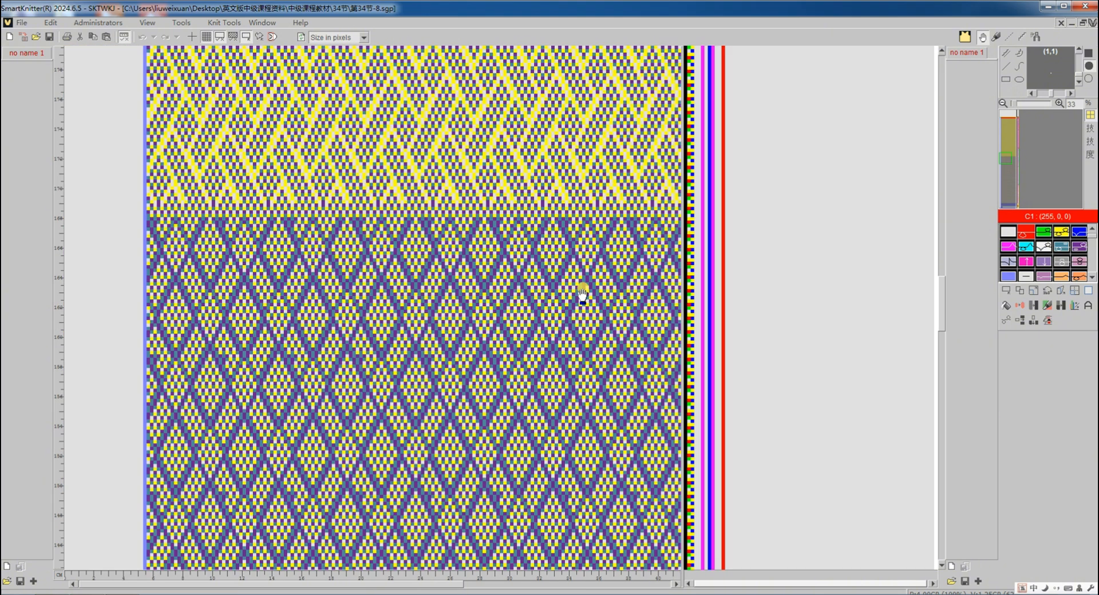
Examine the front stitches and backing where the upper and lower diamond patterns meet in the translated chart.
{"action": "scroll", "coordinate": [561, 358], "scroll_direction": "up", "scroll_amount": 3}
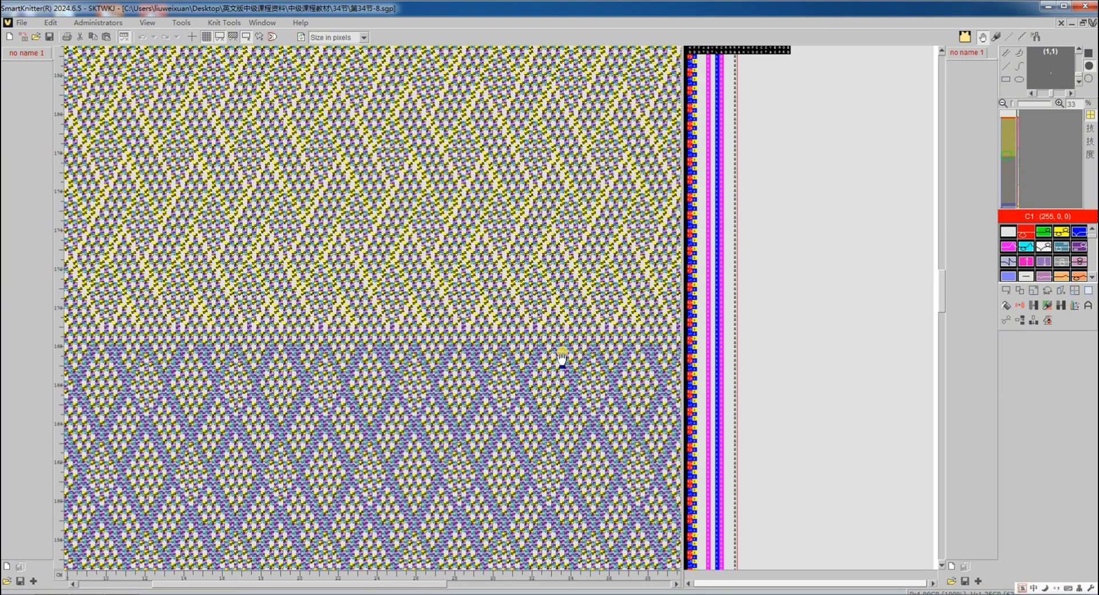
{"action": "scroll", "coordinate": [473, 404], "scroll_direction": "down", "scroll_amount": 3}
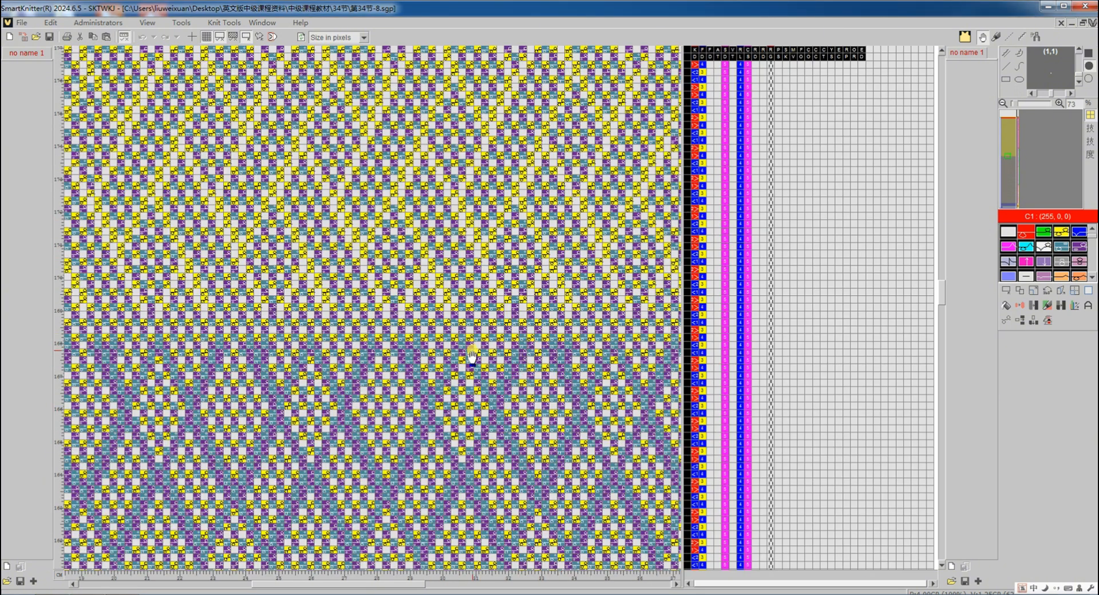
{"action": "scroll", "coordinate": [512, 394], "scroll_direction": "up", "scroll_amount": 3}
{"action": "scroll", "coordinate": [511, 378], "scroll_direction": "down", "scroll_amount": 3}
{"action": "scroll", "coordinate": [469, 309], "scroll_direction": "up", "scroll_amount": 3}
{"action": "scroll", "coordinate": [469, 309], "scroll_direction": "down", "scroll_amount": 3}
{"action": "scroll", "coordinate": [565, 326], "scroll_direction": "up", "scroll_amount": 3}
{"action": "scroll", "coordinate": [565, 326], "scroll_direction": "down", "scroll_amount": 3}
{"action": "scroll", "coordinate": [561, 332], "scroll_direction": "up", "scroll_amount": 3}
{"action": "scroll", "coordinate": [560, 332], "scroll_direction": "down", "scroll_amount": 3}
Insert 1 blank horizontal line between the upper and lower diamond patterns in the design.
{"action": "key", "text": "Tab"}
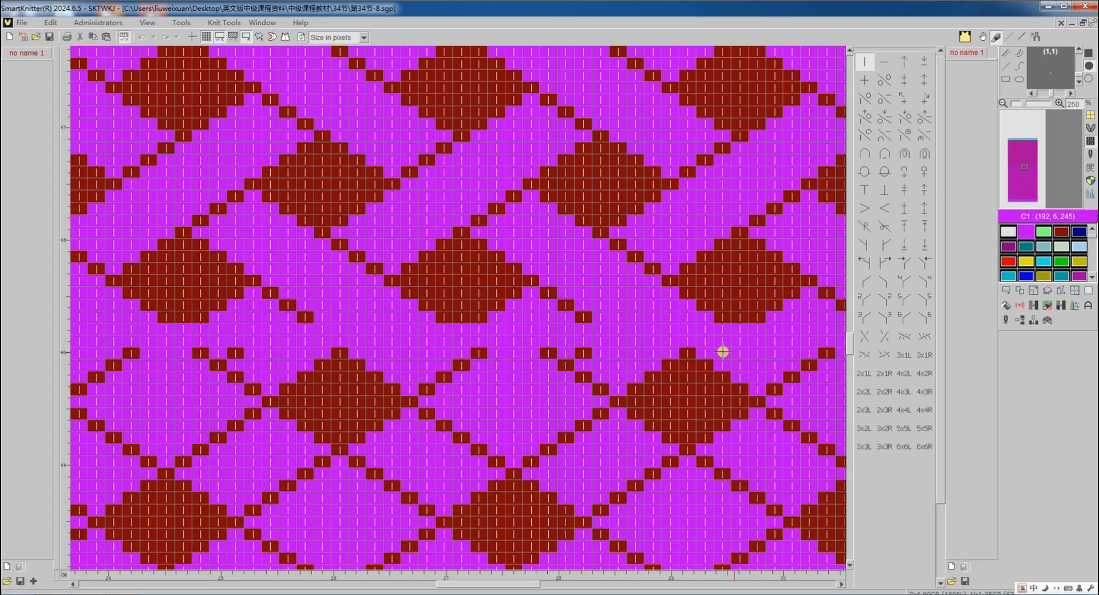
{"action": "left_click", "coordinate": [1019, 321]}
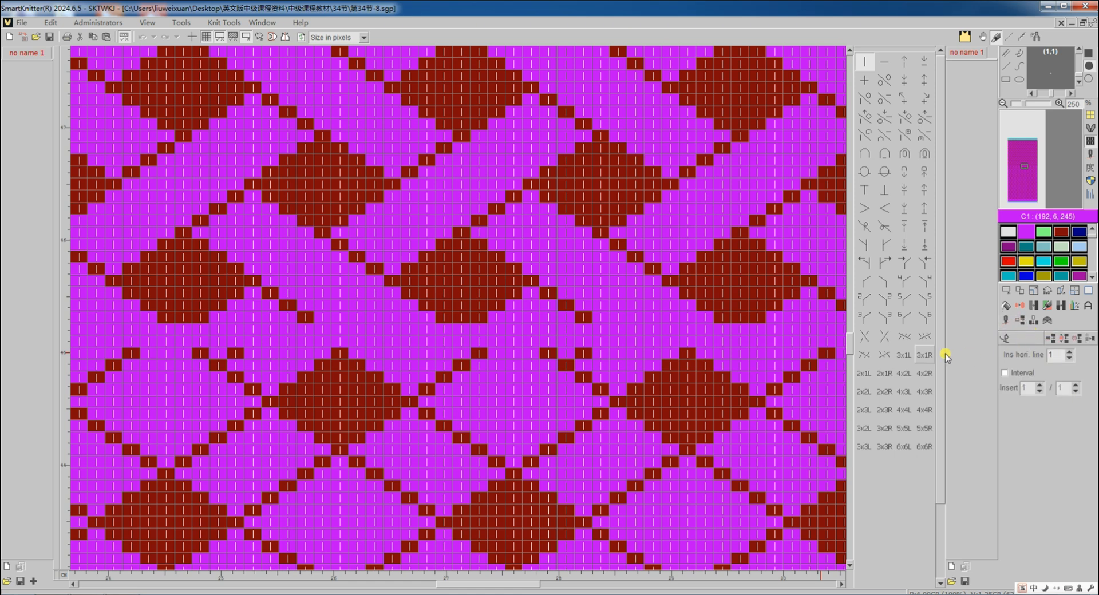
{"action": "left_click", "coordinate": [643, 338]}
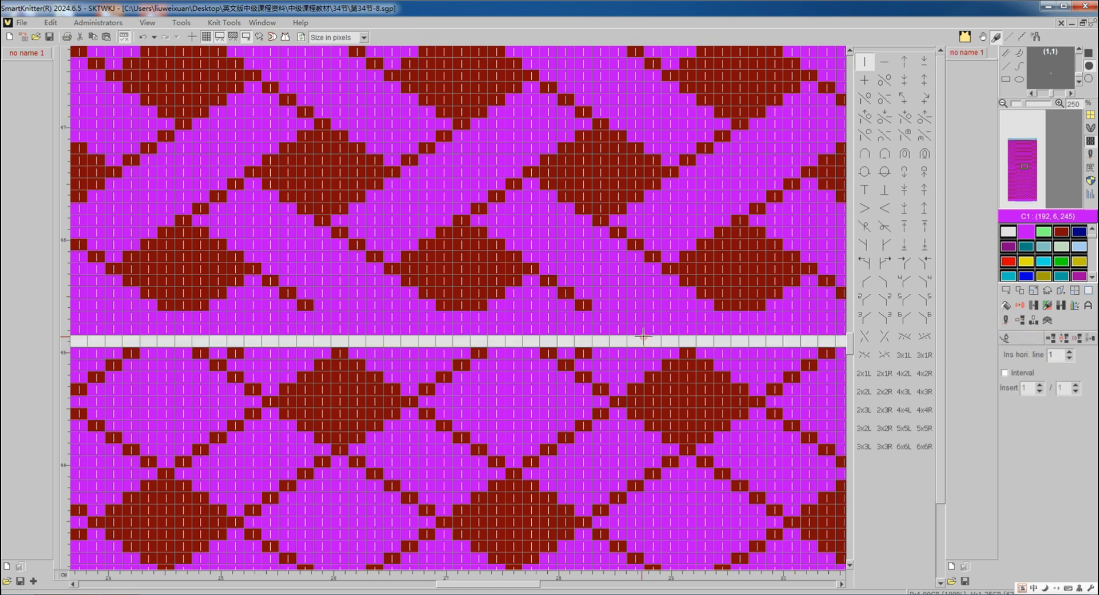
{"action": "left_click", "coordinate": [1004, 338]}
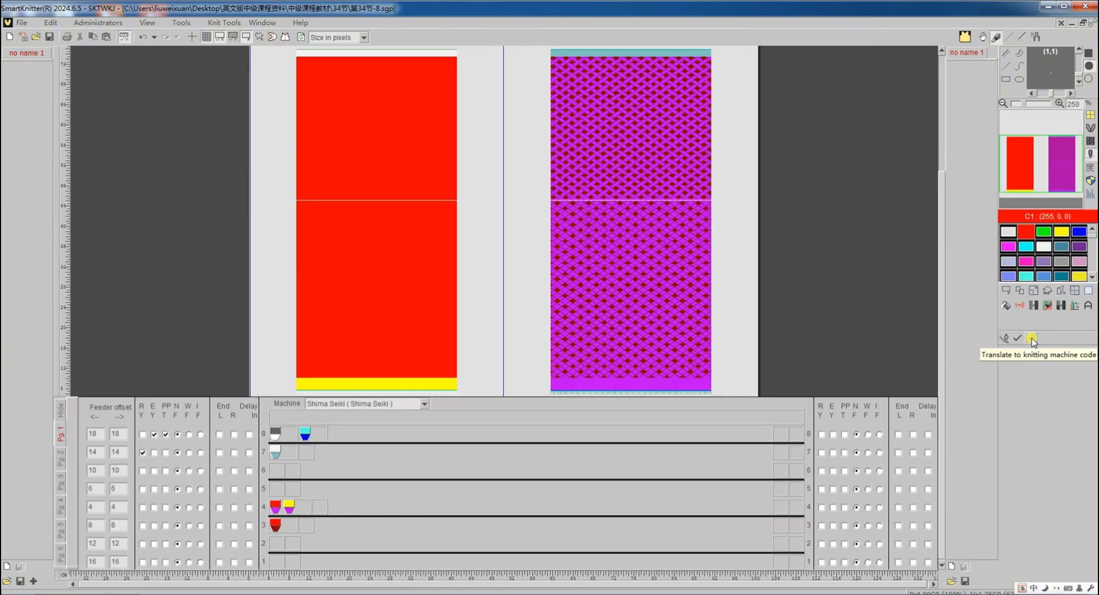
Translate the design with the inserted line for the Shima Seiki SSG122 machine and examine the junction of the two diamond patterns.
{"action": "left_click", "coordinate": [1032, 338]}
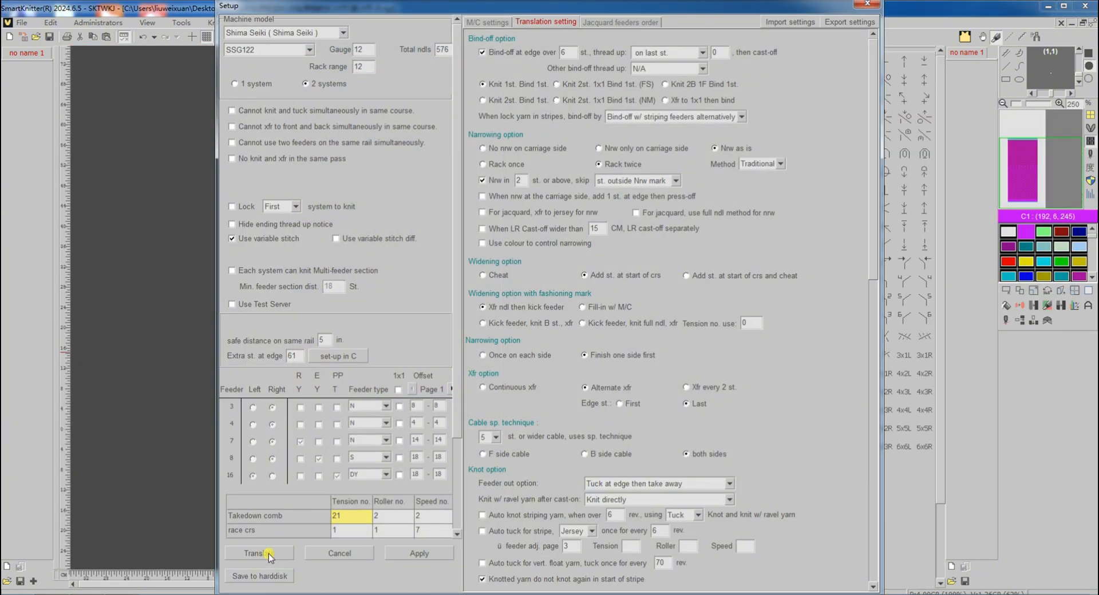
{"action": "left_click", "coordinate": [254, 553]}
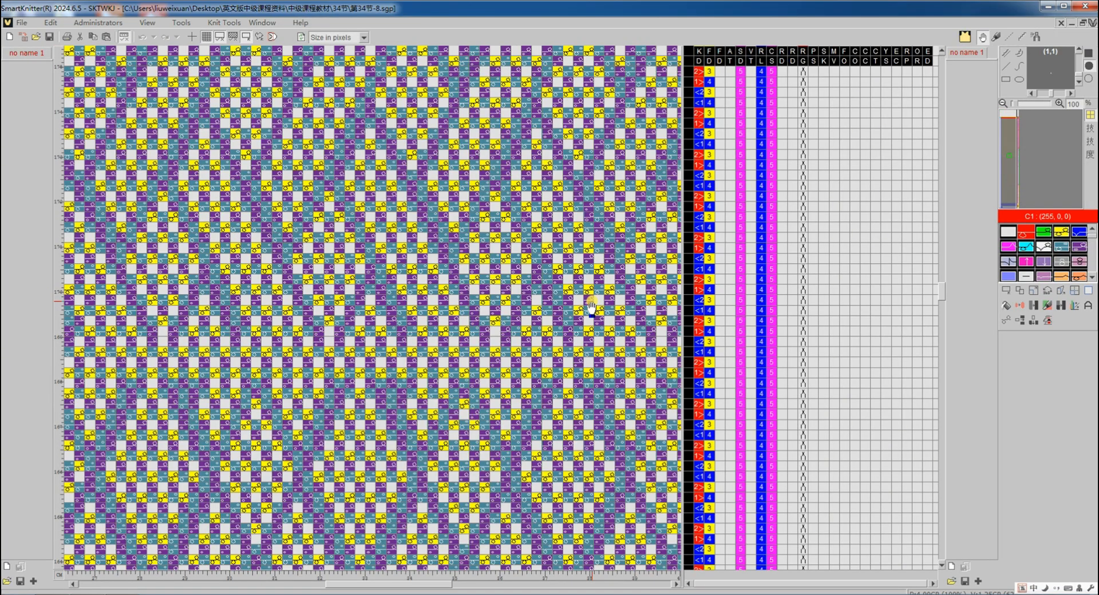
{"action": "scroll", "coordinate": [592, 308], "scroll_direction": "down", "scroll_amount": 2}
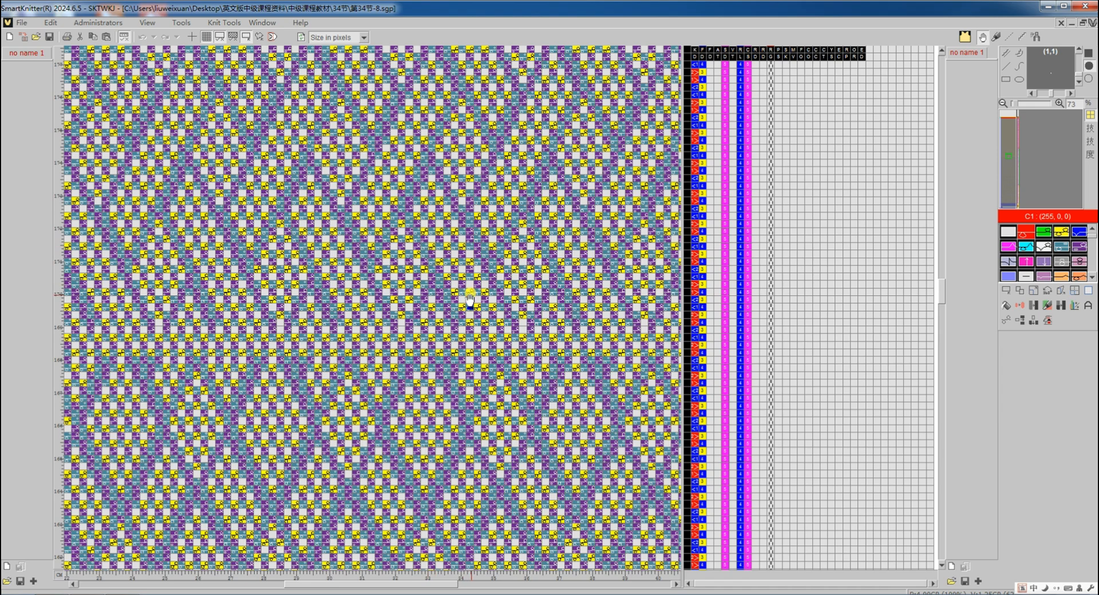
{"action": "scroll", "coordinate": [503, 420], "scroll_direction": "down", "scroll_amount": 1}
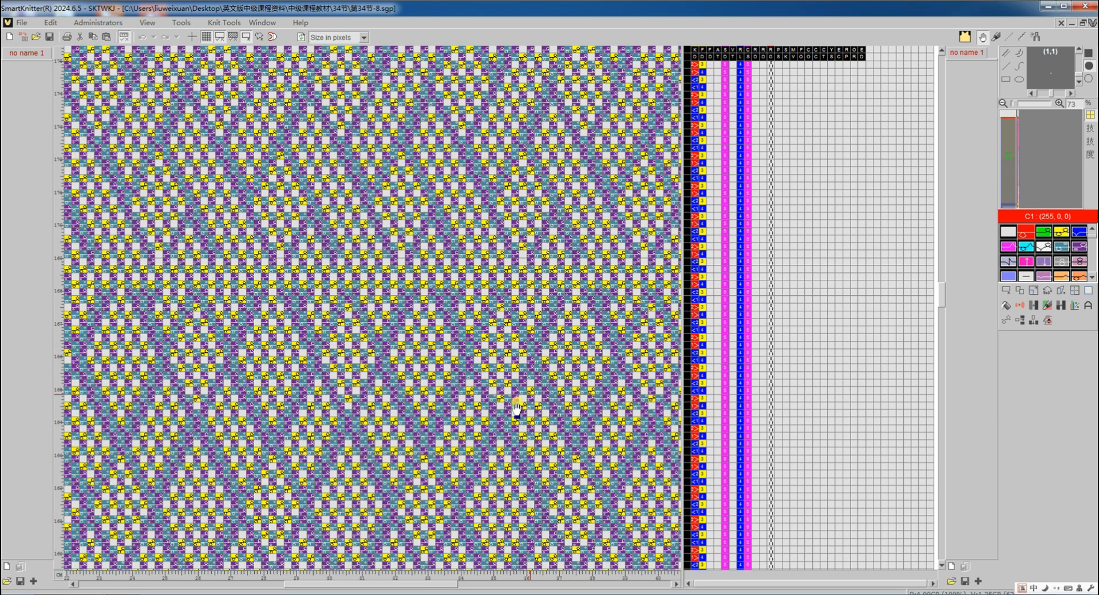
{"action": "scroll", "coordinate": [525, 371], "scroll_direction": "down", "scroll_amount": 2}
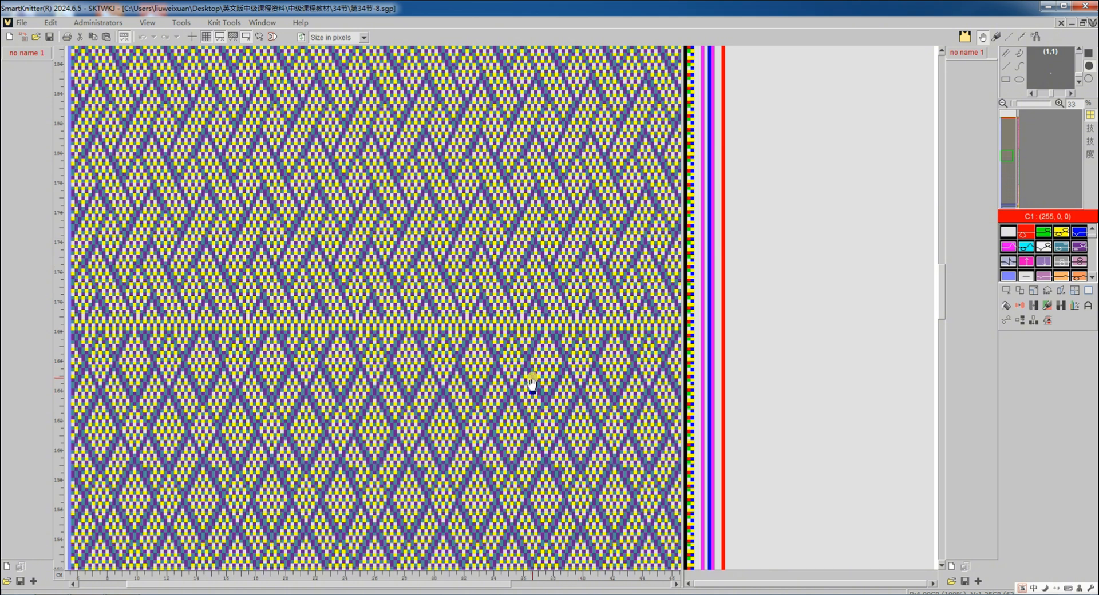
Copy the upper diamond pattern without its last column and place it one stitch to the right over the original.
{"action": "mouse_move", "coordinate": [532, 385]}
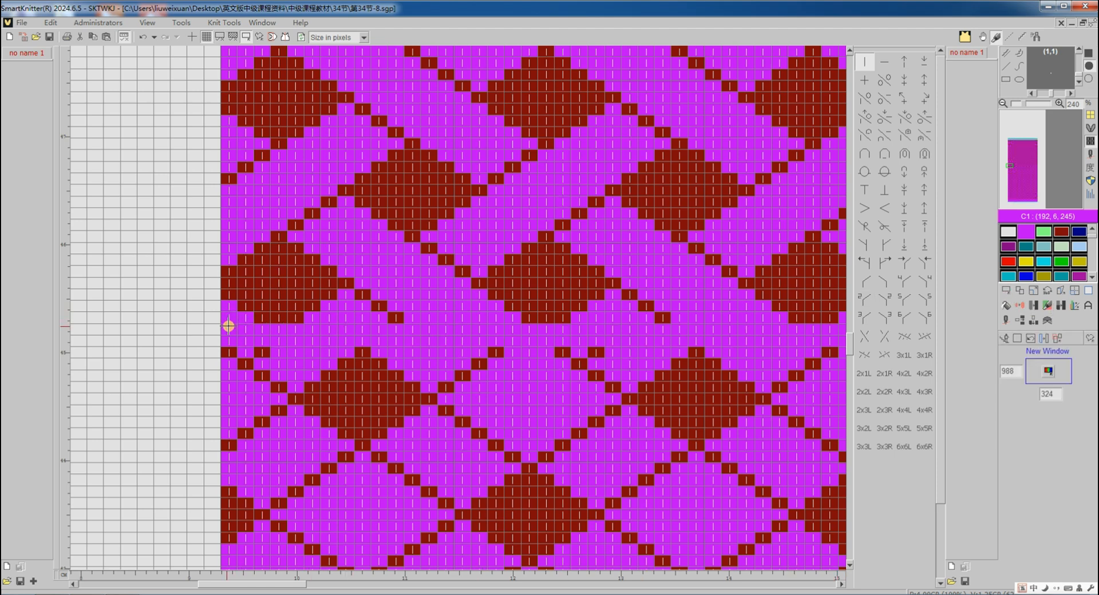
{"action": "left_click_drag", "start_coordinate": [227, 320], "coordinate": [804, 162]}
{"action": "left_click", "coordinate": [1036, 143]}
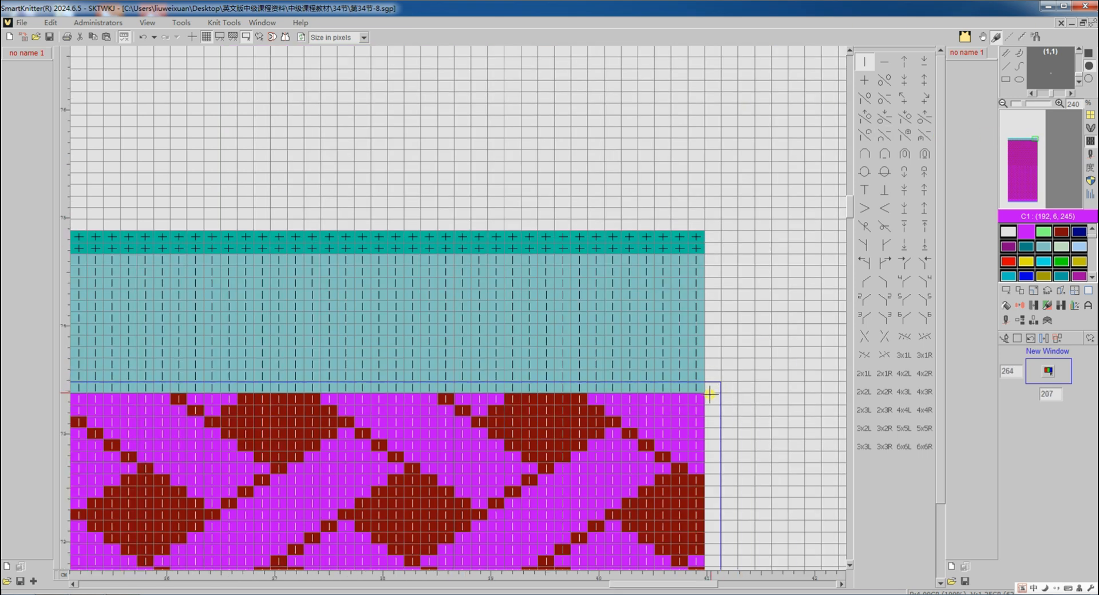
{"action": "scroll", "coordinate": [682, 402], "scroll_direction": "down", "scroll_amount": 10}
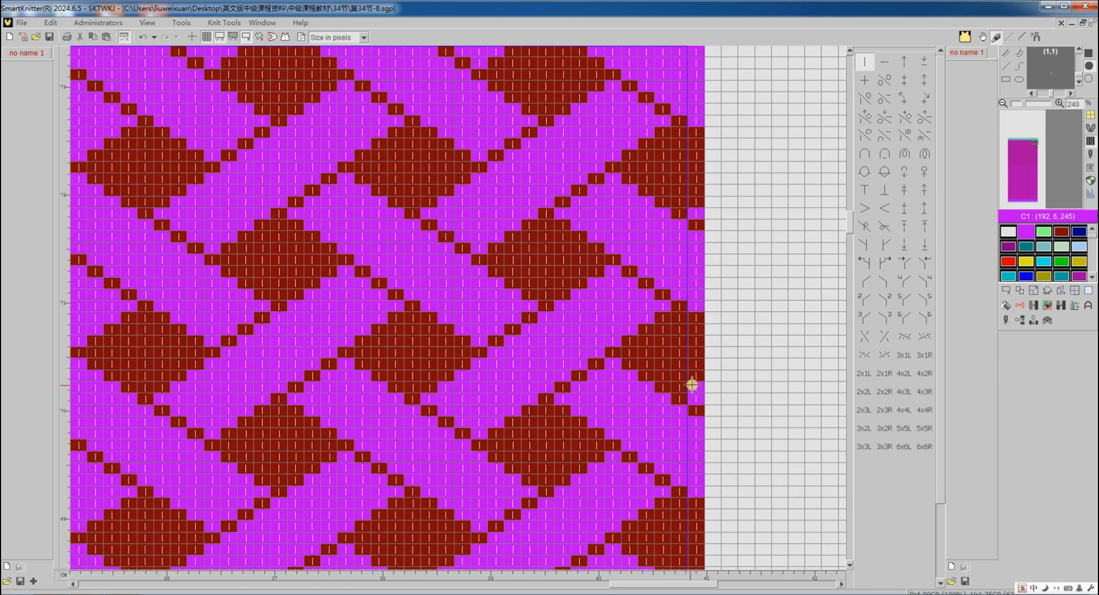
{"action": "scroll", "coordinate": [688, 383], "scroll_direction": "down", "scroll_amount": 10}
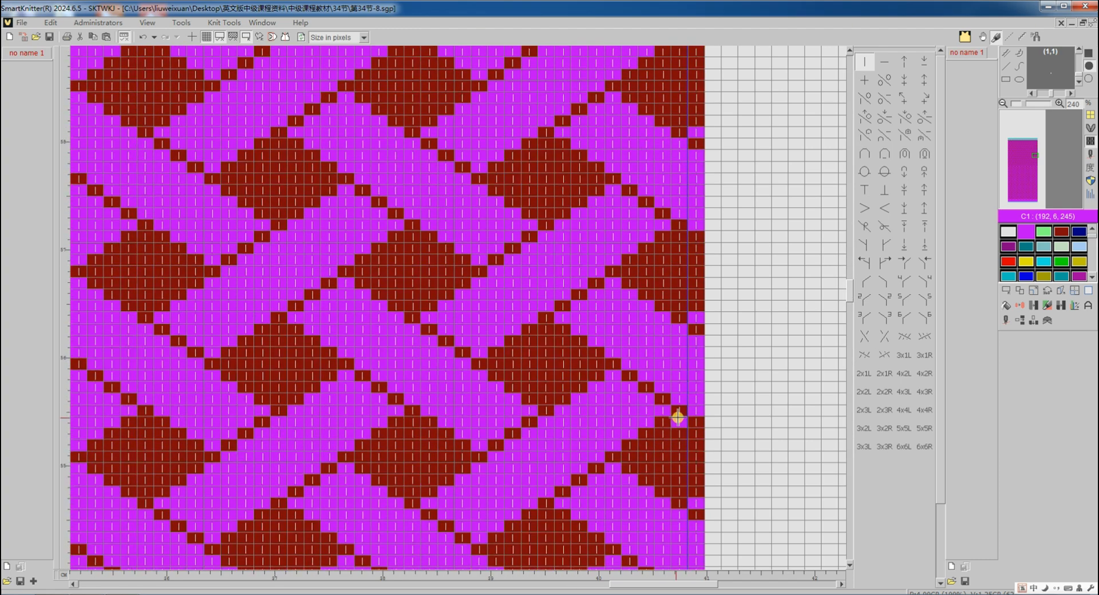
{"action": "scroll", "coordinate": [669, 406], "scroll_direction": "down", "scroll_amount": 10}
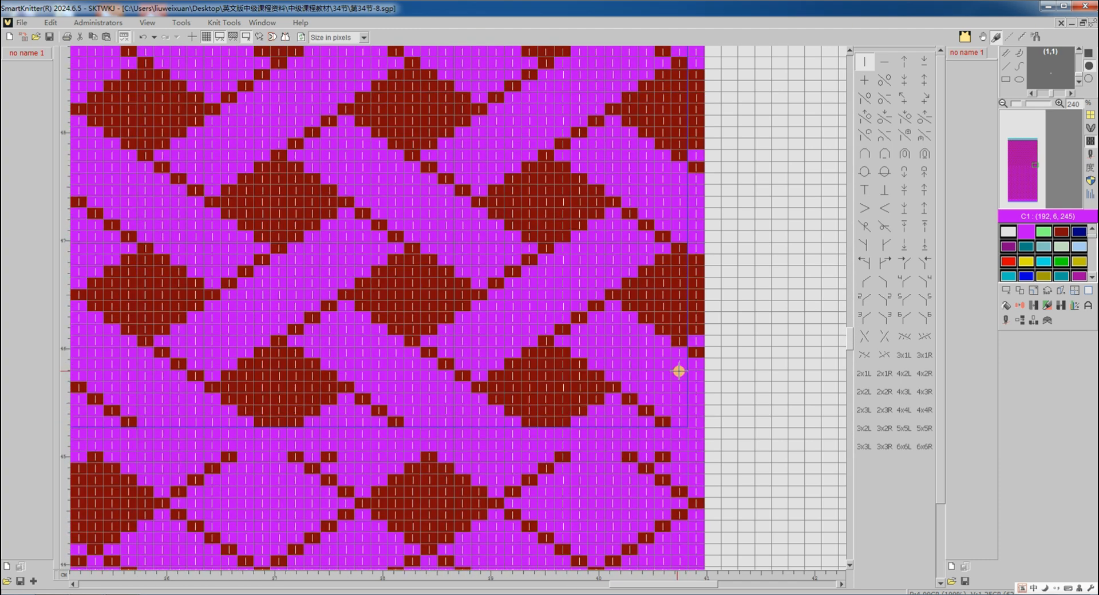
{"action": "scroll", "coordinate": [681, 257], "scroll_direction": "down", "scroll_amount": 3}
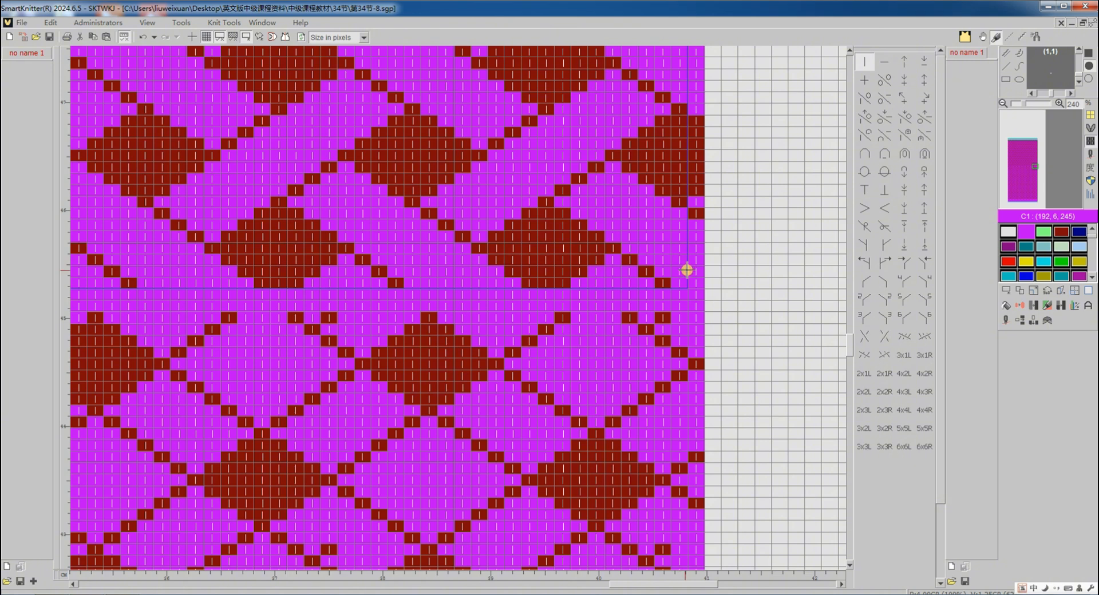
{"action": "scroll", "coordinate": [687, 270], "scroll_direction": "up", "scroll_amount": 2}
{"action": "left_click", "coordinate": [1021, 293]}
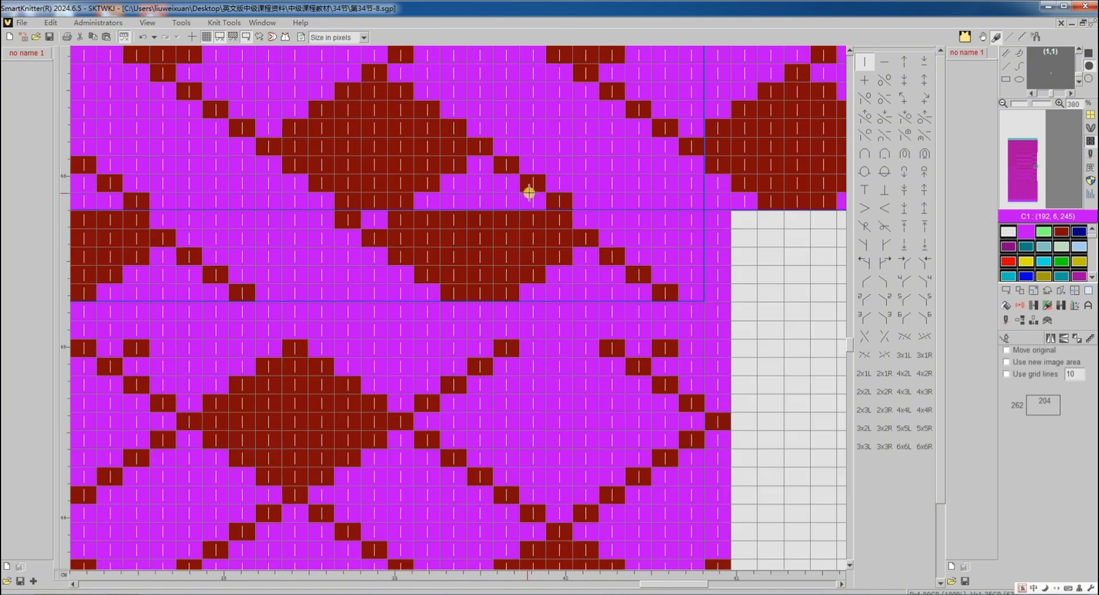
{"action": "left_click_drag", "start_coordinate": [530, 192], "coordinate": [994, 342]}
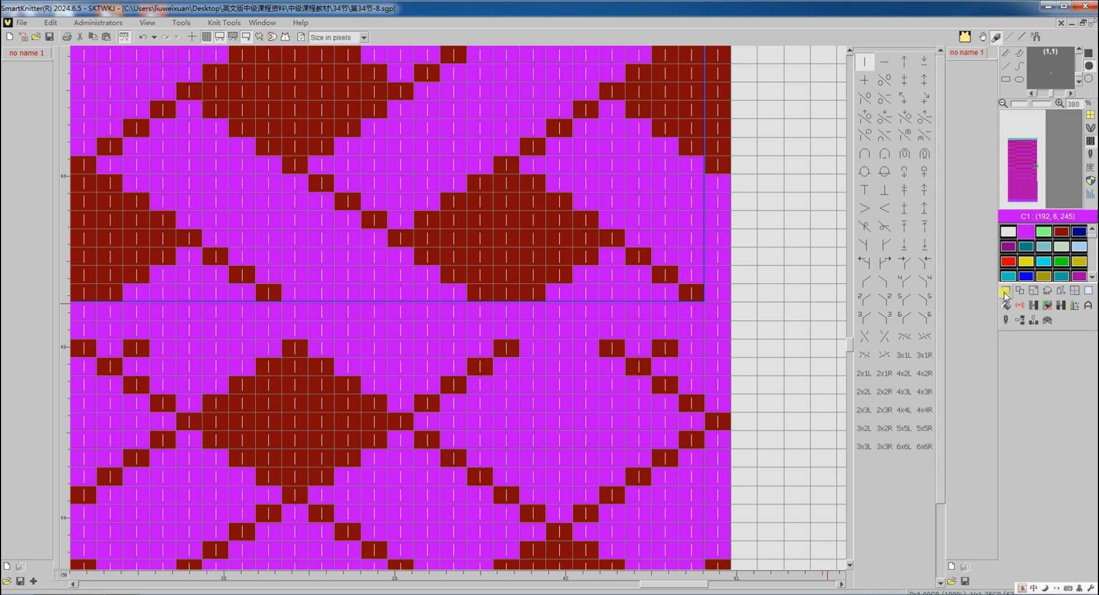
{"action": "left_click", "coordinate": [1005, 291]}
{"action": "left_click", "coordinate": [1017, 337]}
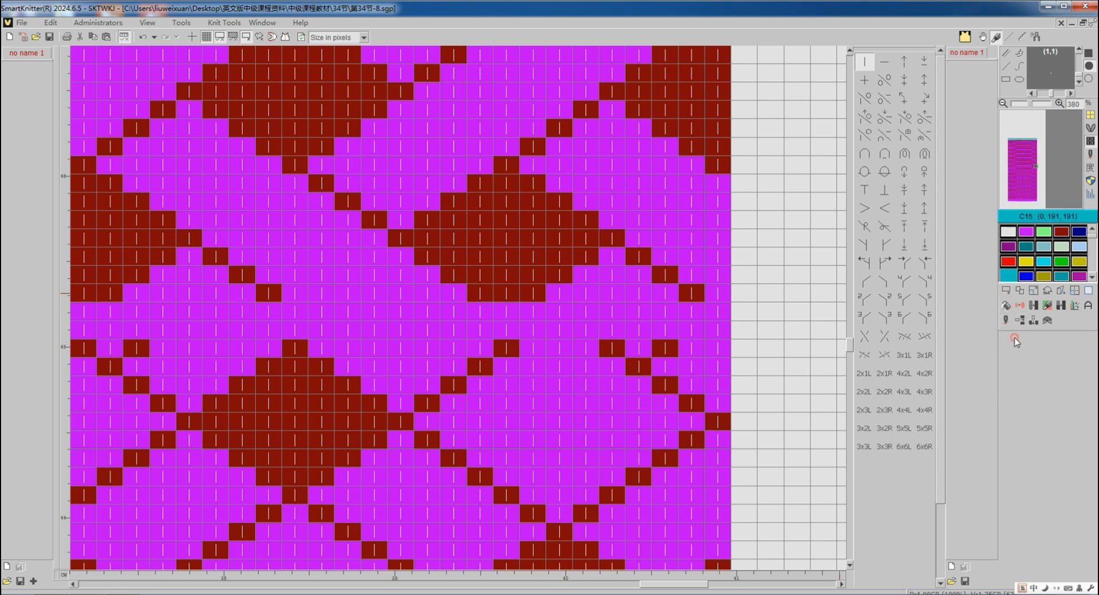
Select one diamond repeat of the upper pattern and use it to refill the pattern's left edge so the diagonal lines continue correctly.
{"action": "left_click", "coordinate": [1010, 170]}
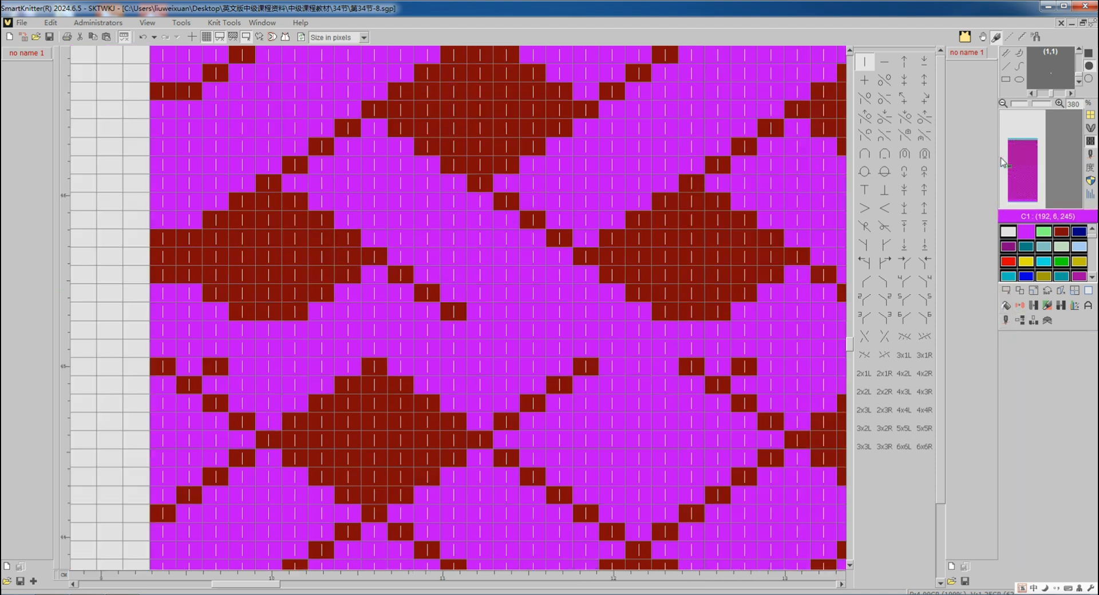
{"action": "scroll", "coordinate": [294, 238], "scroll_direction": "up", "scroll_amount": 5}
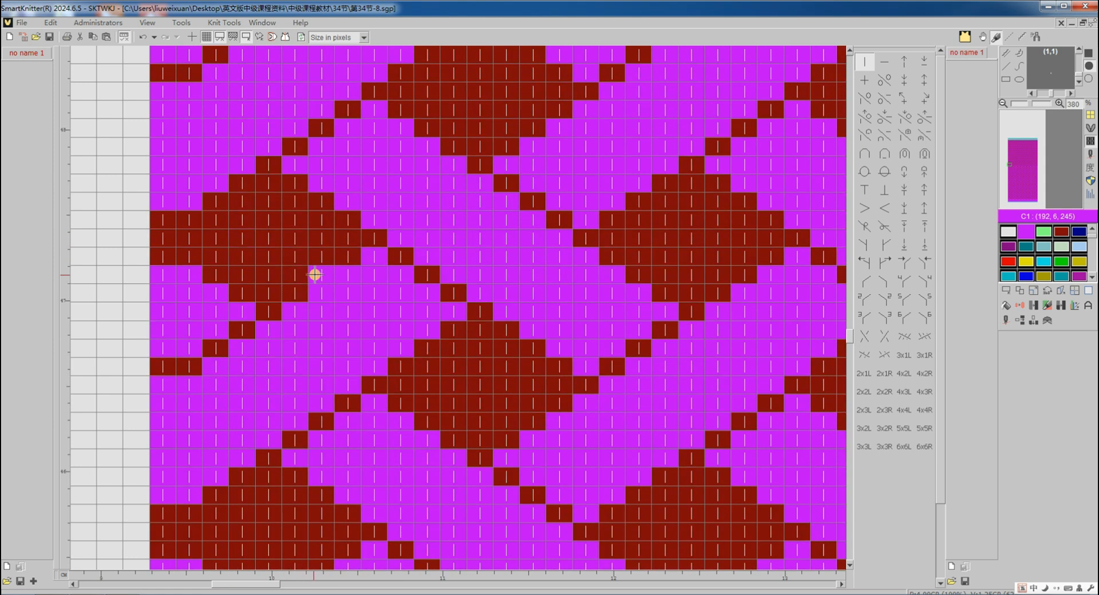
{"action": "scroll", "coordinate": [312, 272], "scroll_direction": "down", "scroll_amount": 5}
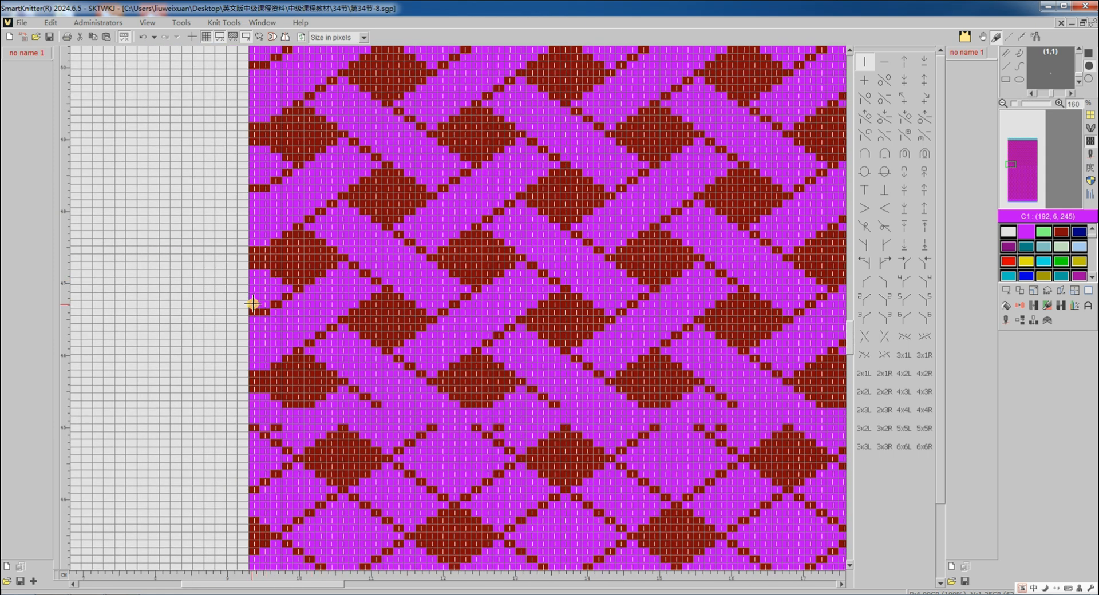
{"action": "left_click", "coordinate": [1005, 292]}
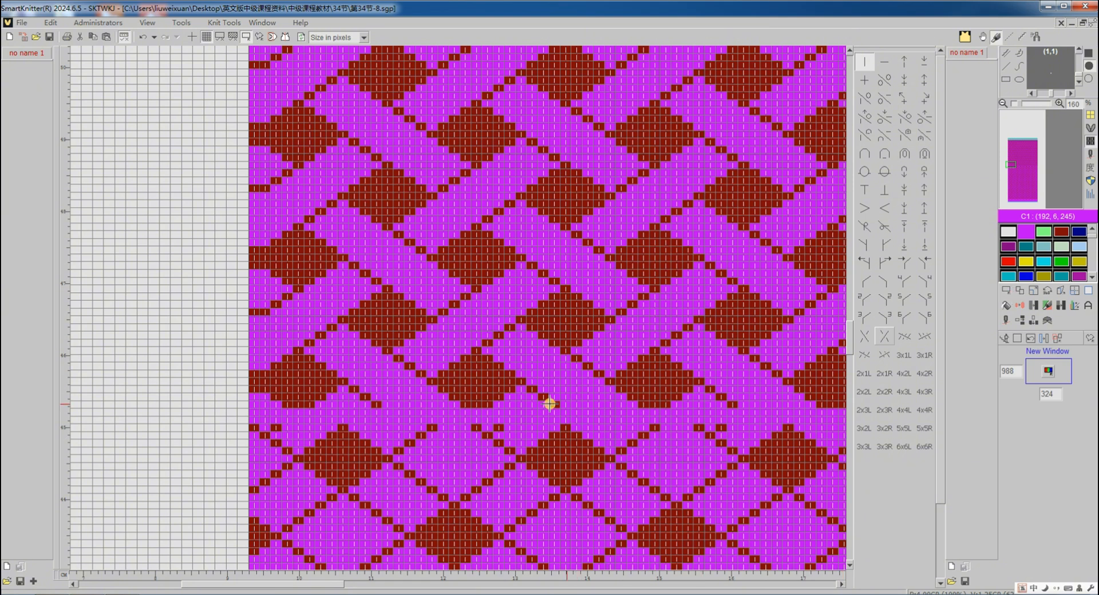
{"action": "left_click_drag", "start_coordinate": [553, 407], "coordinate": [385, 291]}
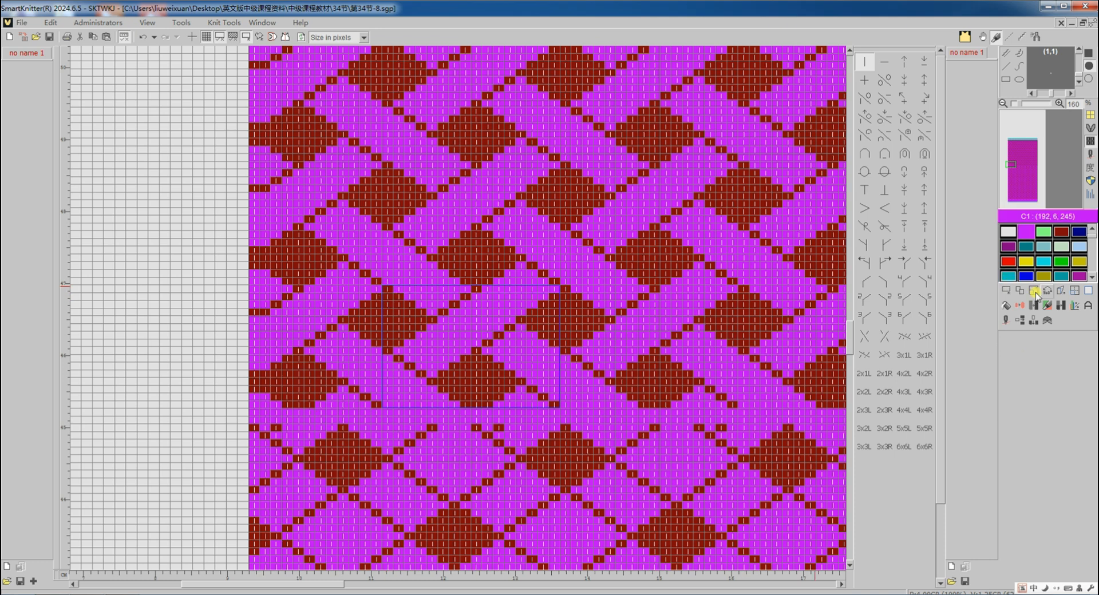
{"action": "left_click", "coordinate": [1011, 147]}
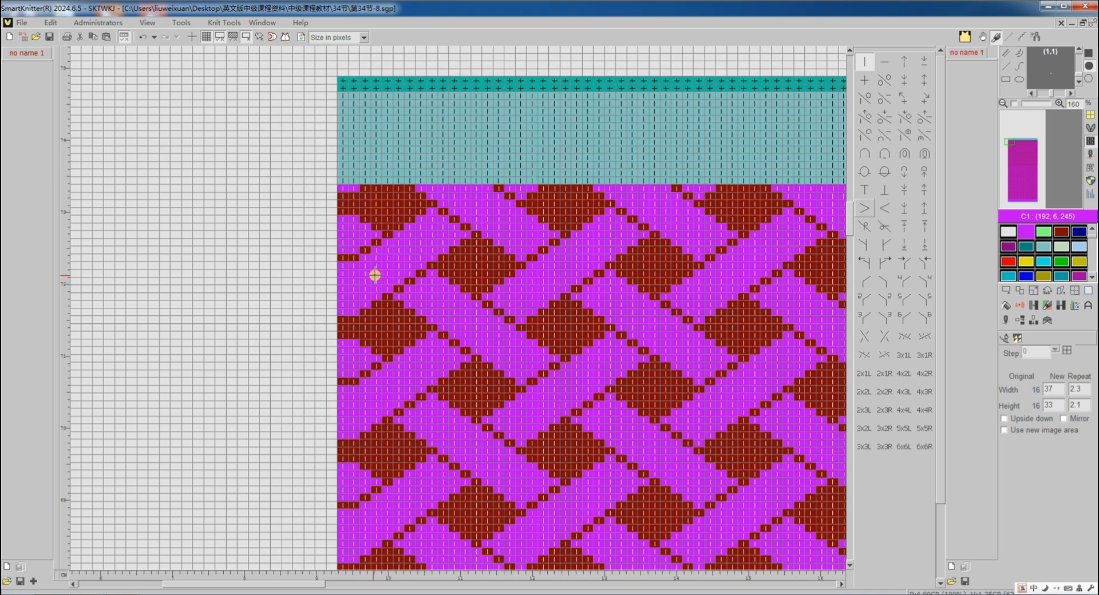
{"action": "left_click_drag", "start_coordinate": [375, 276], "coordinate": [347, 248]}
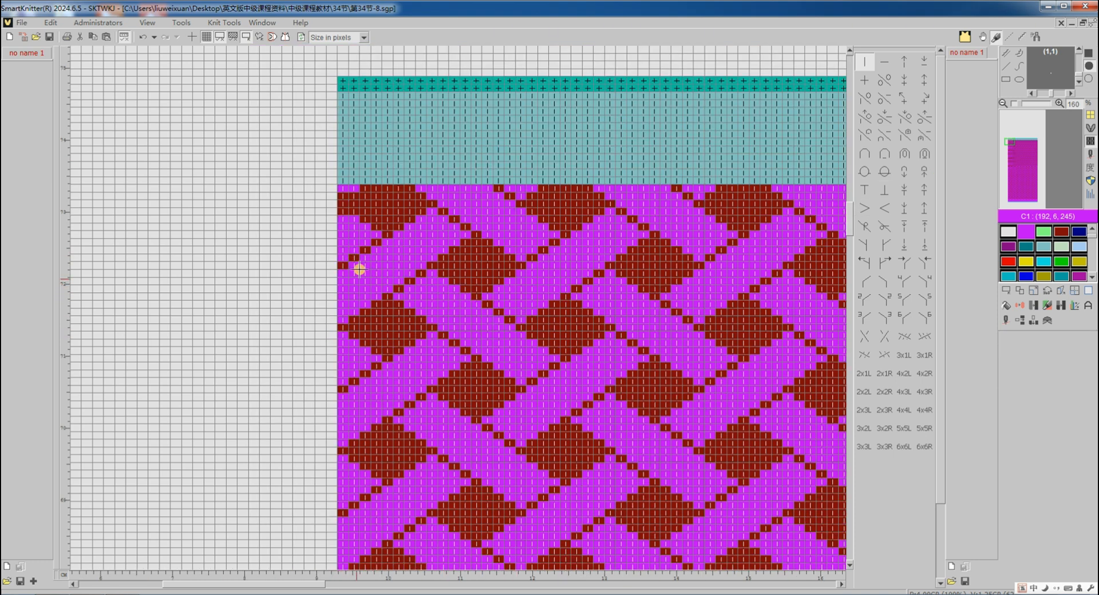
{"action": "left_click", "coordinate": [1016, 293]}
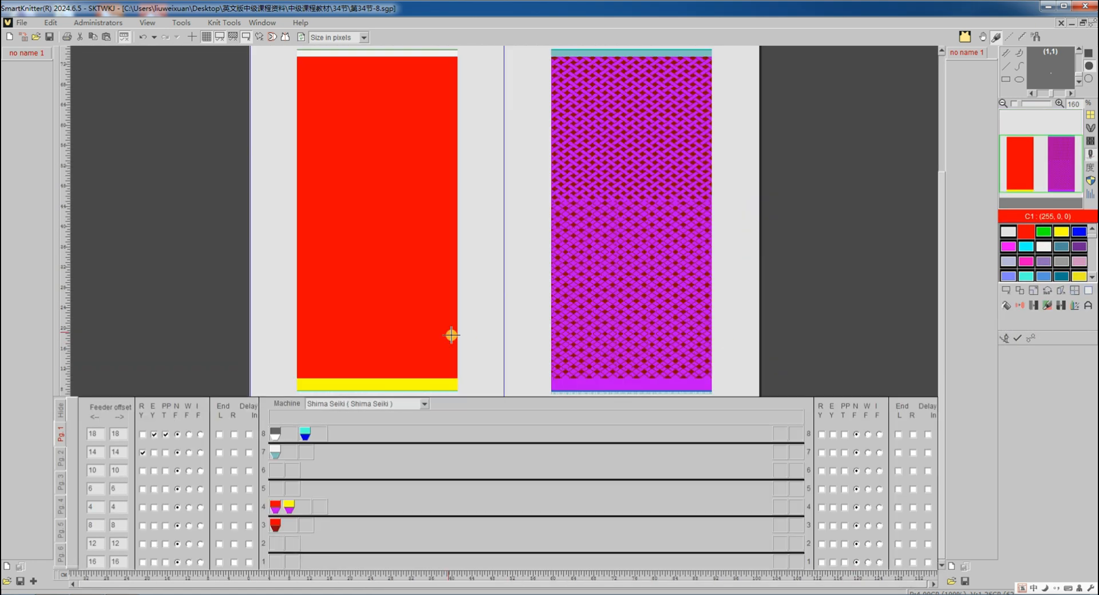
Translate the shifted design for the Shima Seiki SSG122 machine with Birds eye backing (automatic) and examine where the two diamond patterns meet.
{"action": "right_click", "coordinate": [399, 291]}
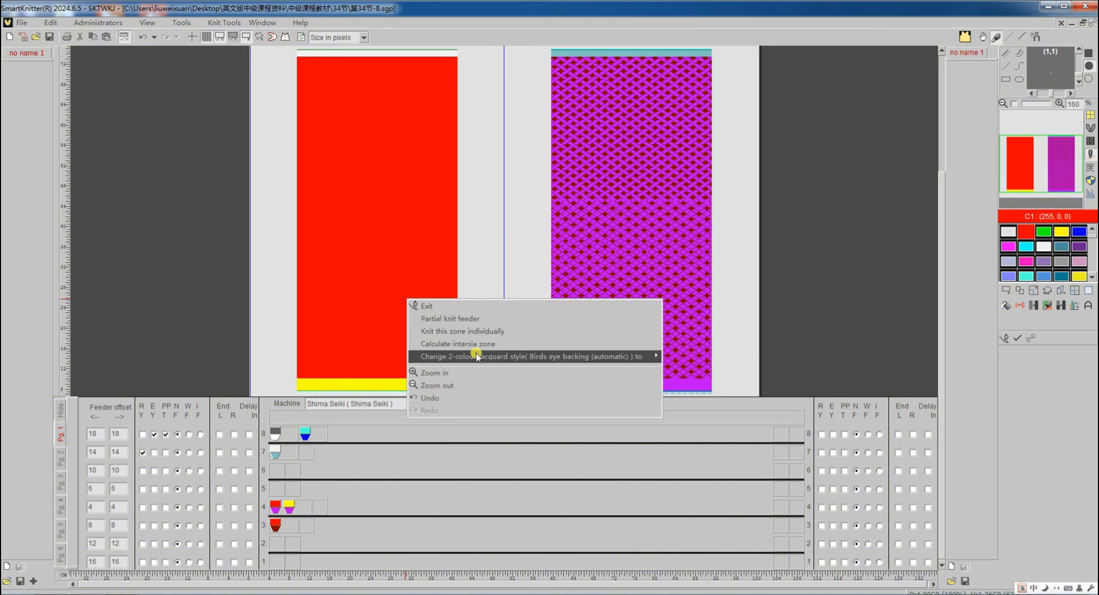
{"action": "mouse_move", "coordinate": [473, 357]}
{"action": "mouse_move", "coordinate": [709, 420]}
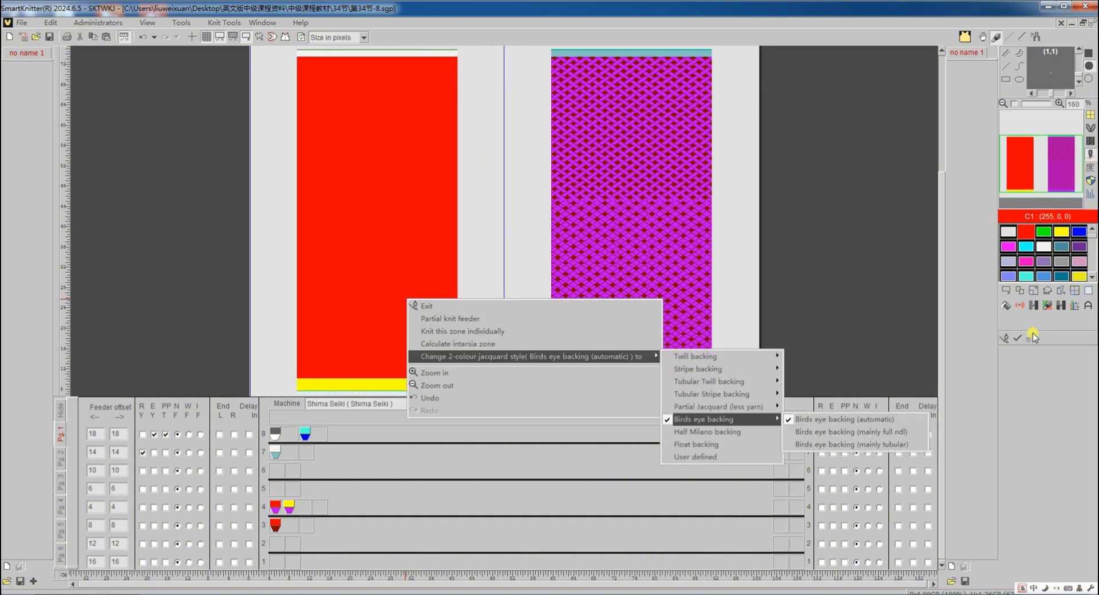
{"action": "left_click", "coordinate": [1018, 339]}
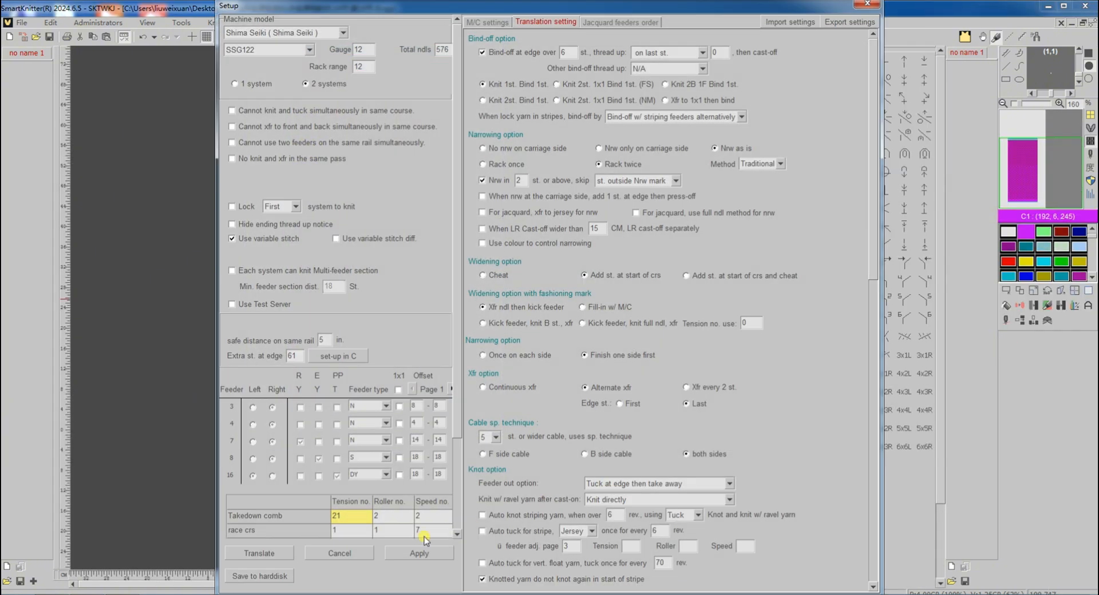
{"action": "left_click", "coordinate": [280, 552]}
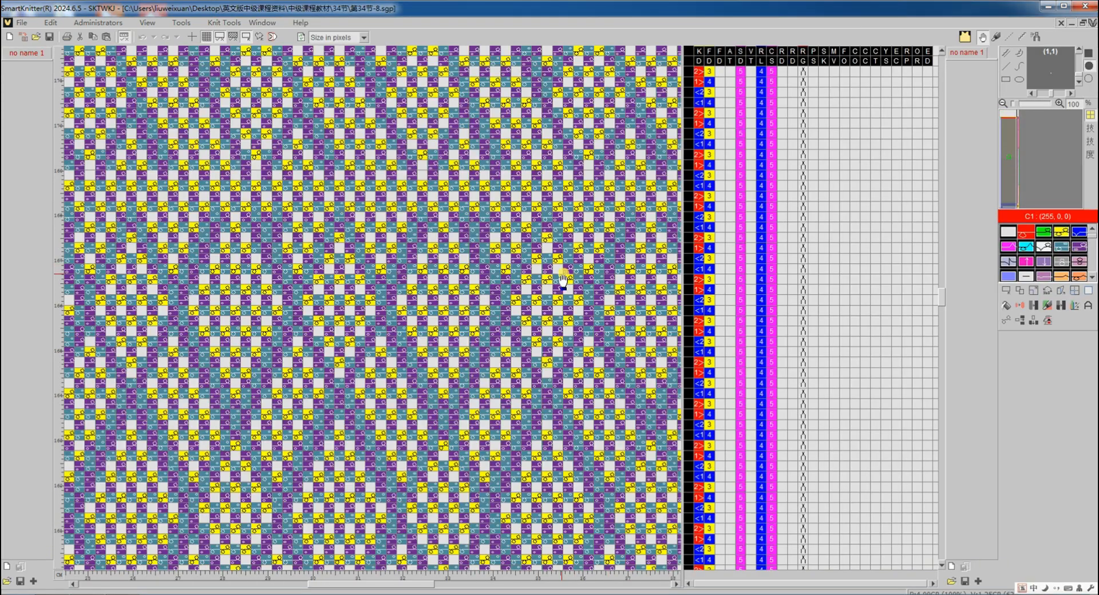
{"action": "scroll", "coordinate": [556, 280], "scroll_direction": "down", "scroll_amount": 4}
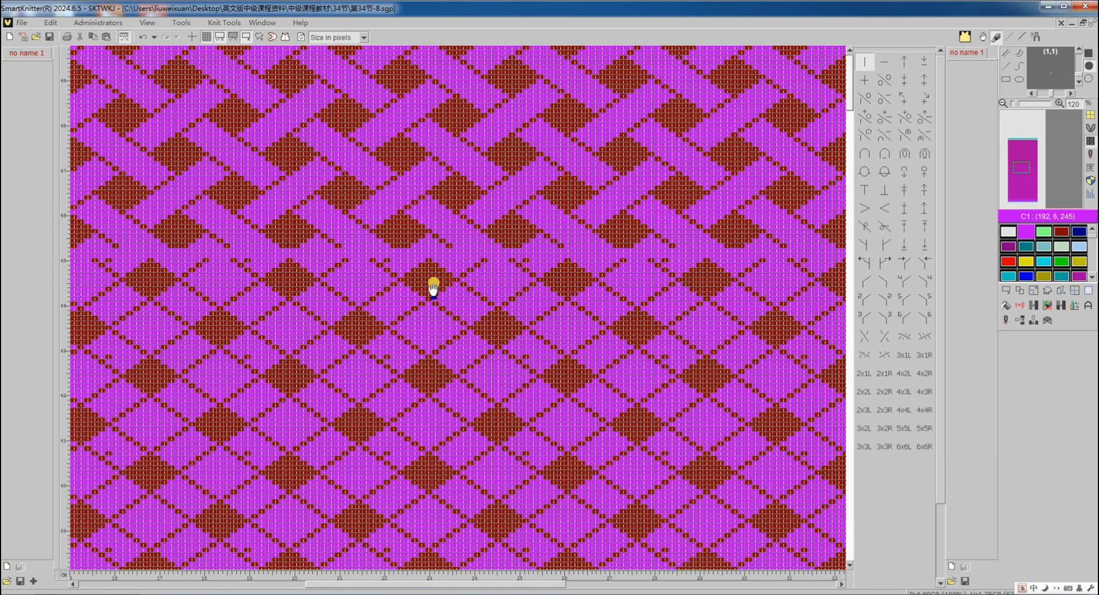
{"action": "scroll", "coordinate": [433, 286], "scroll_direction": "down", "scroll_amount": 5}
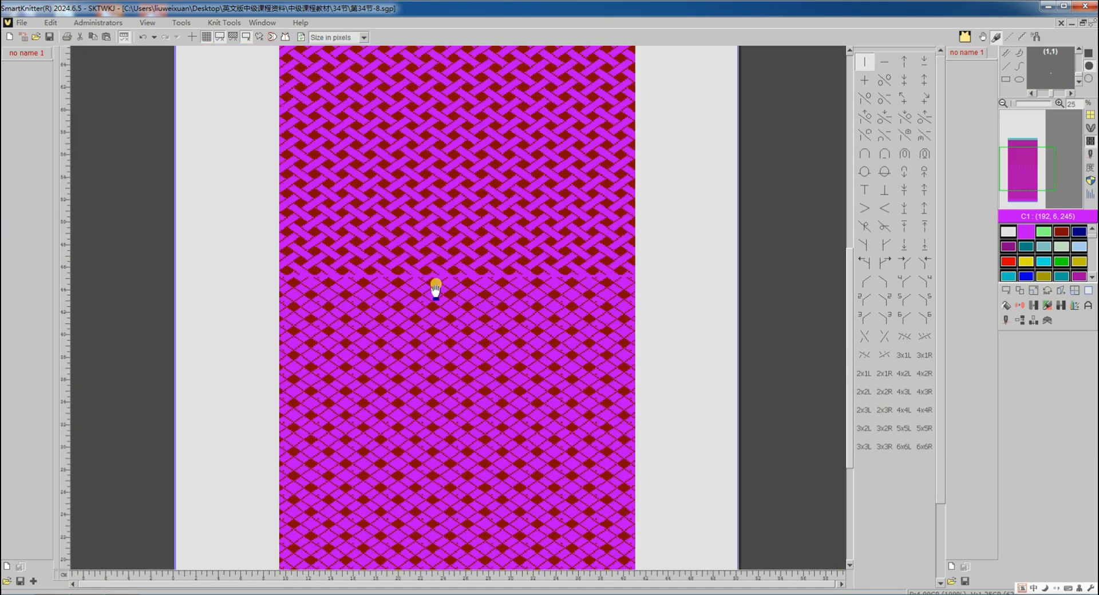